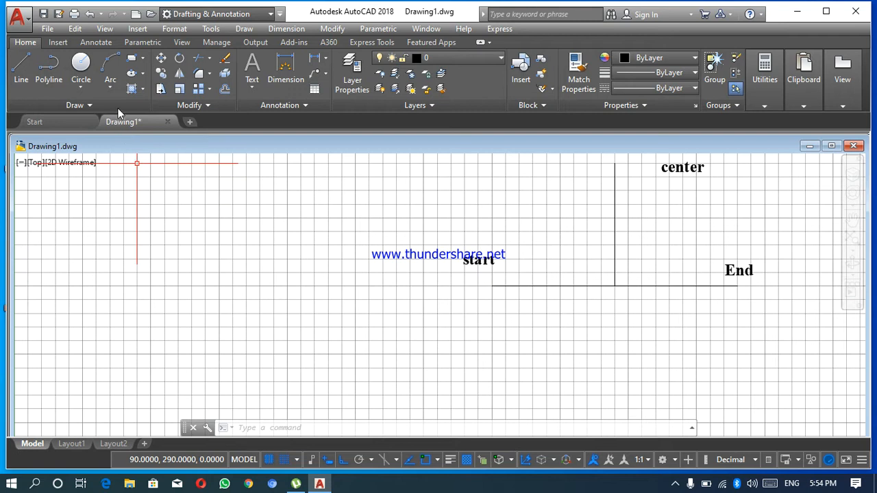
- Draw a 150 by 60 rectangle in the empty area left of the start/center/End line figure
left_click(142, 59)
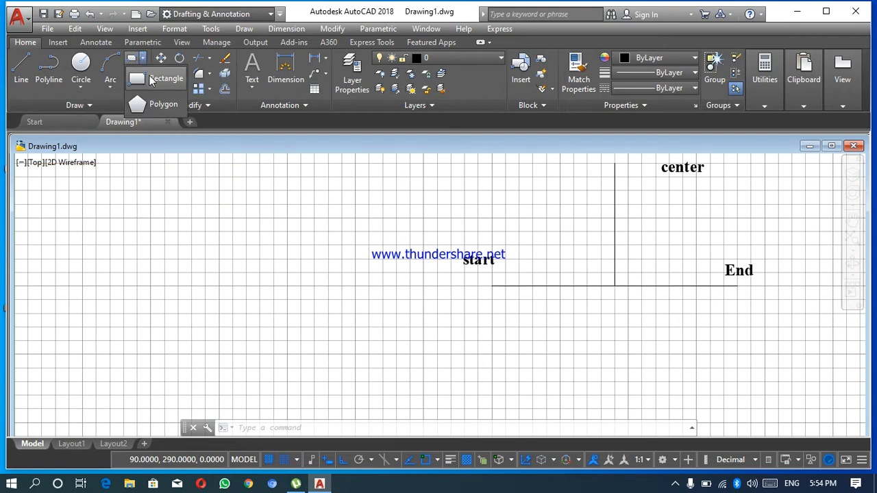
left_click(156, 79)
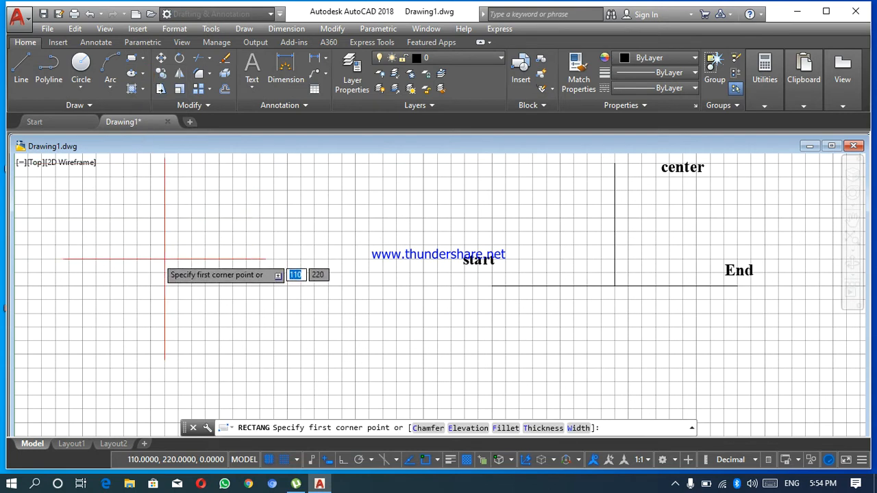
left_click(110, 299)
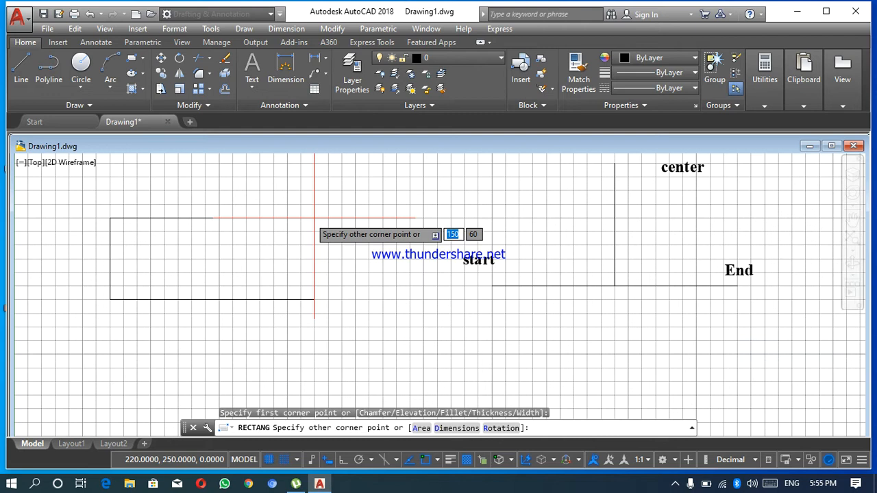
type("150")
key("Tab")
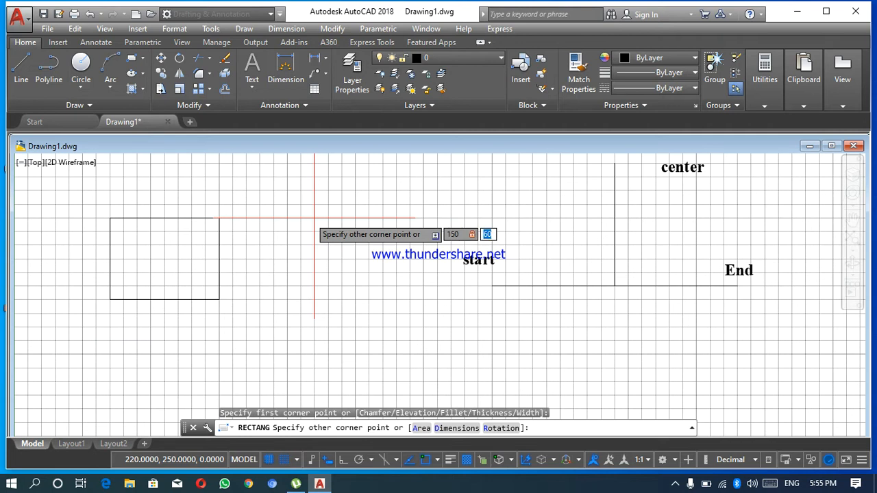
type("60")
key("Return")
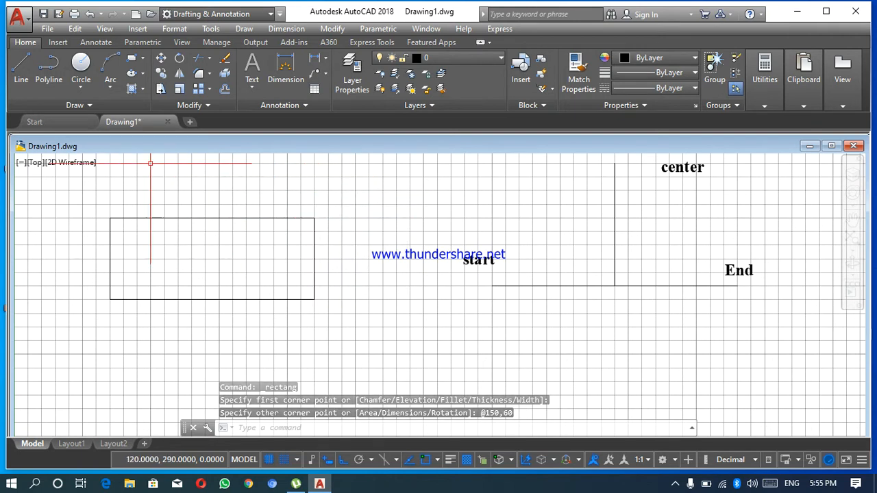
- Draw a diagonal line from the rectangle's upper-right corner to its lower-left corner and end the Line command
left_click(21, 69)
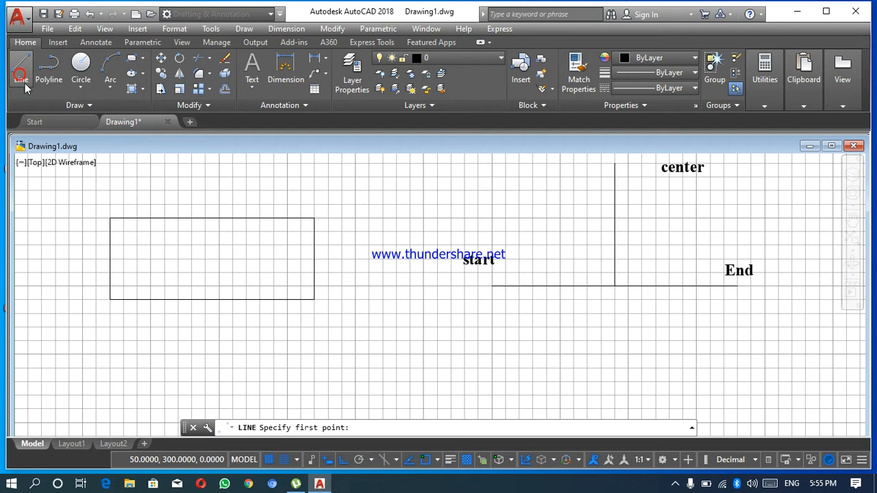
left_click(313, 218)
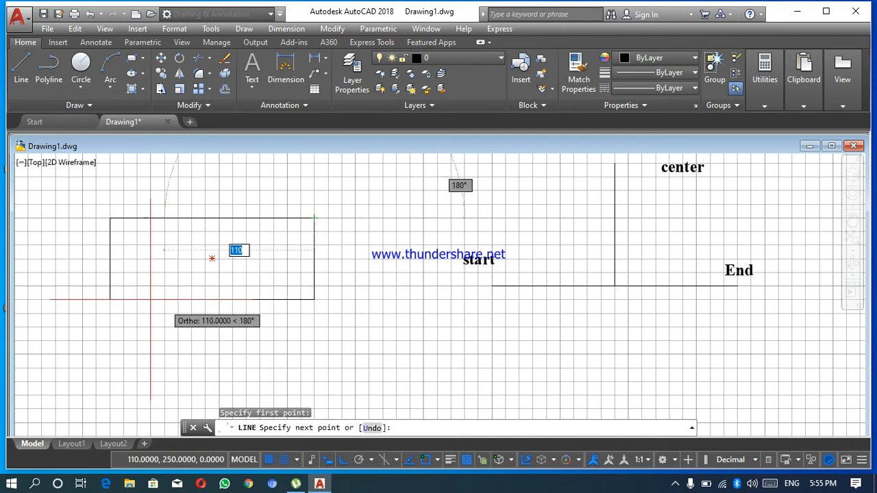
left_click(109, 299)
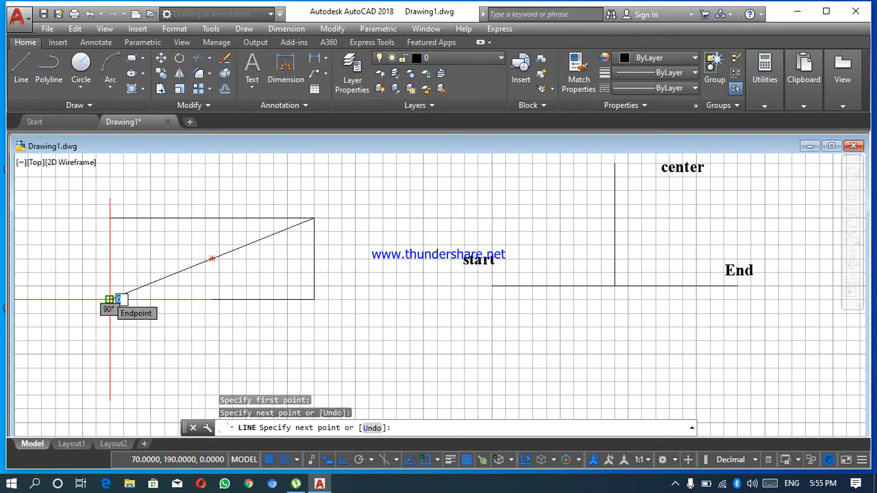
right_click(109, 299)
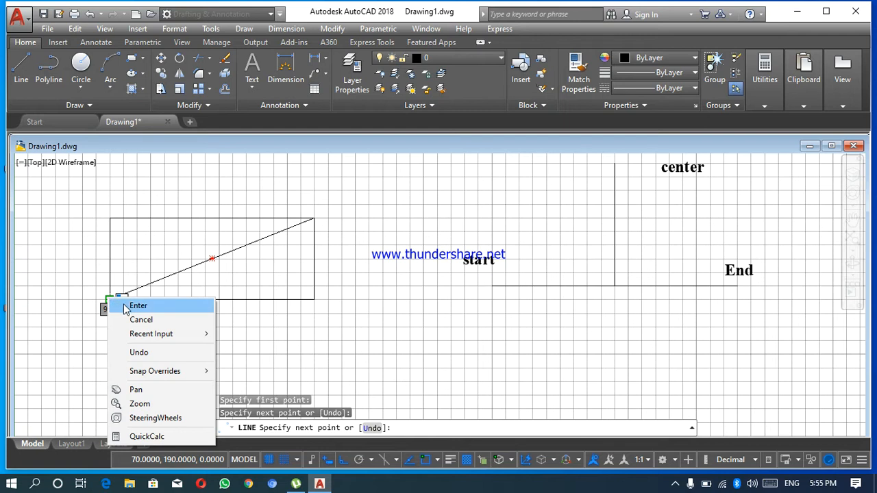
left_click(137, 305)
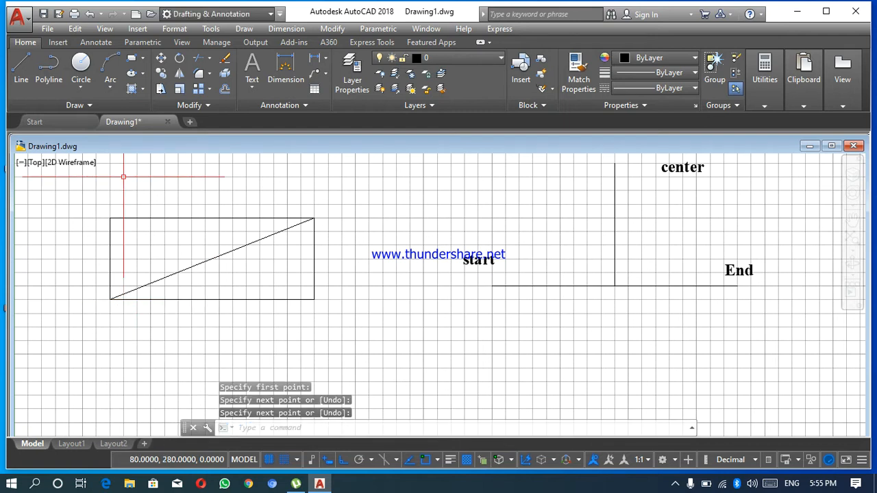
- Draw a center-radius circle of radius 20 on the rectangle's upper-left corner and erase it again
left_click(80, 84)
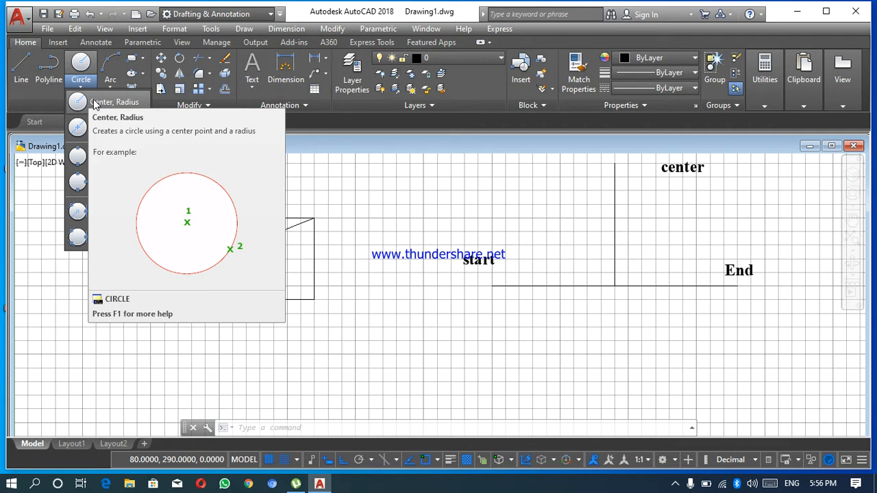
left_click(95, 103)
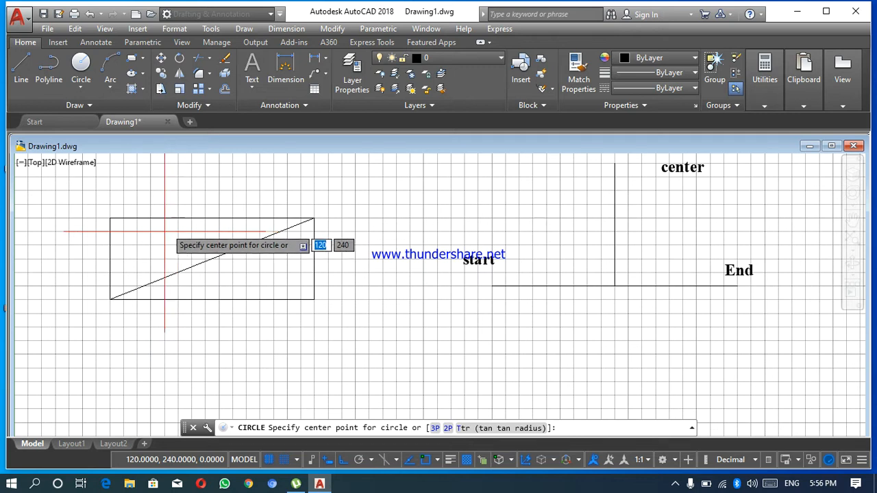
left_click(110, 218)
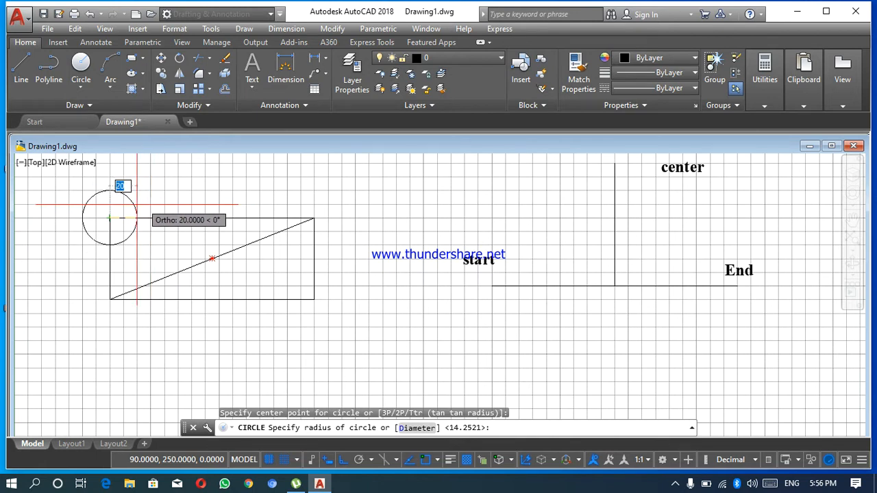
type("20")
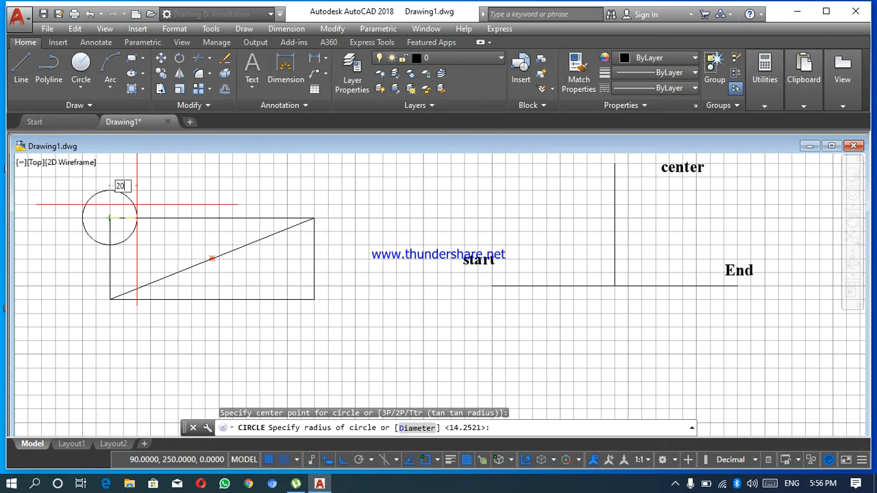
key("Return")
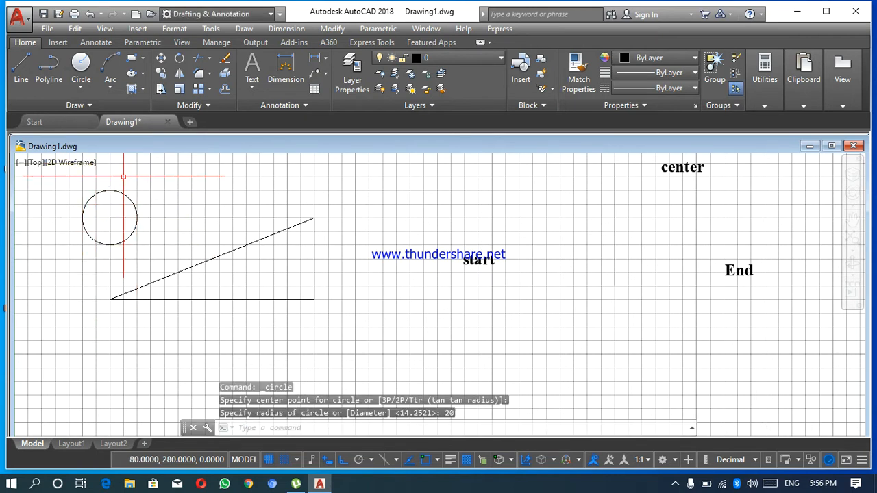
left_click_drag(123, 180, 110, 217)
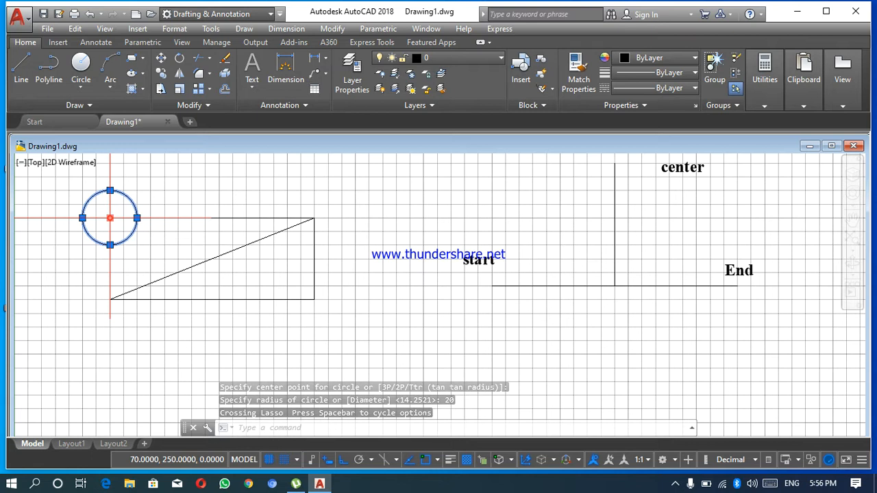
key("Delete")
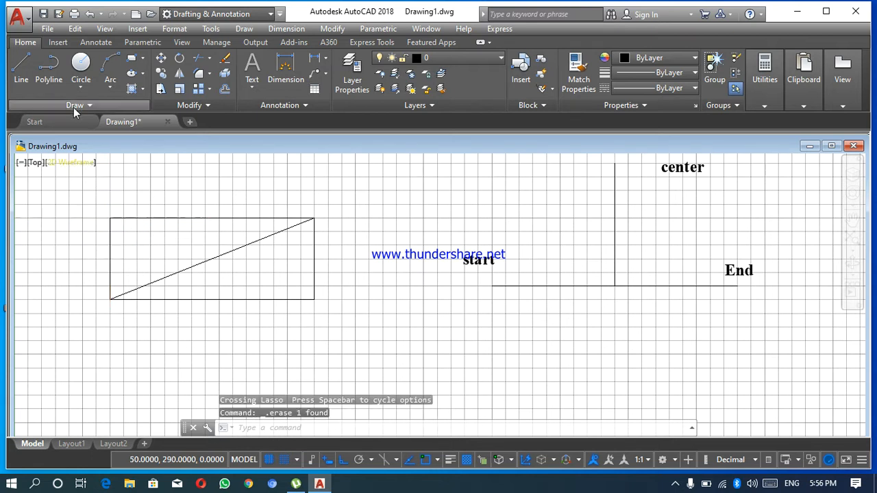
- Draw a center-diameter circle of diameter 40 on the rectangle's upper-left corner and erase it again
left_click(81, 85)
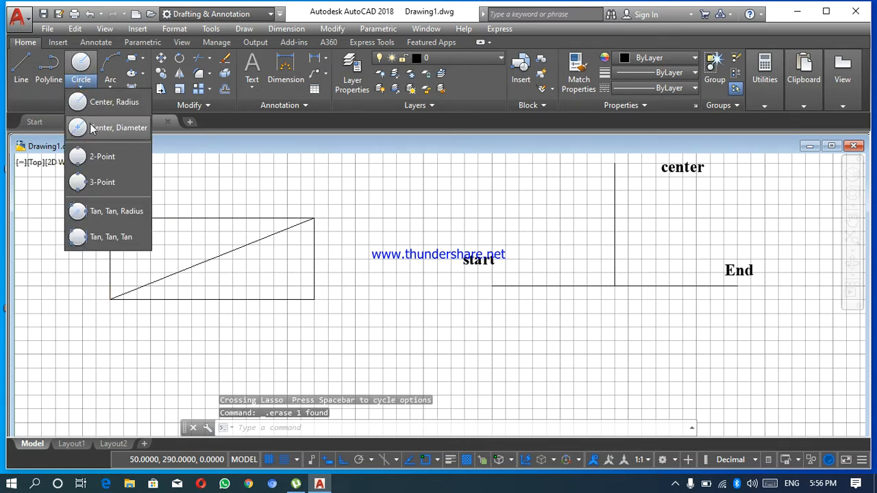
left_click(96, 128)
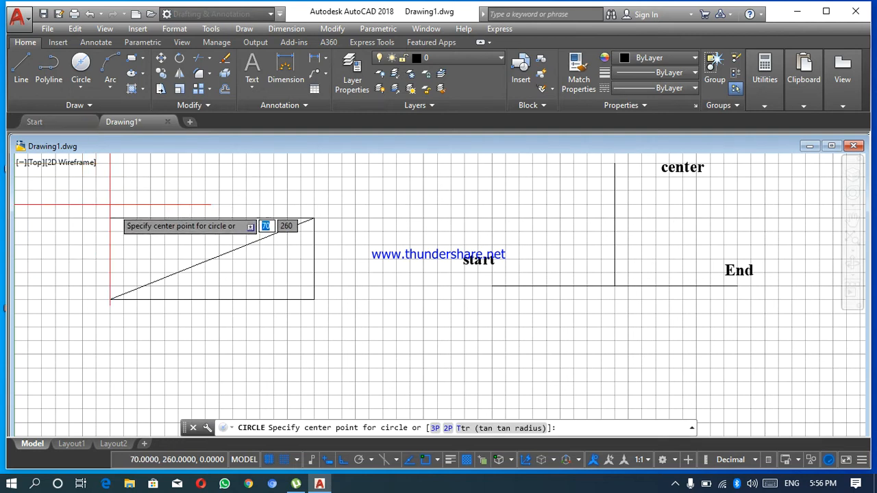
mouse_move(211, 259)
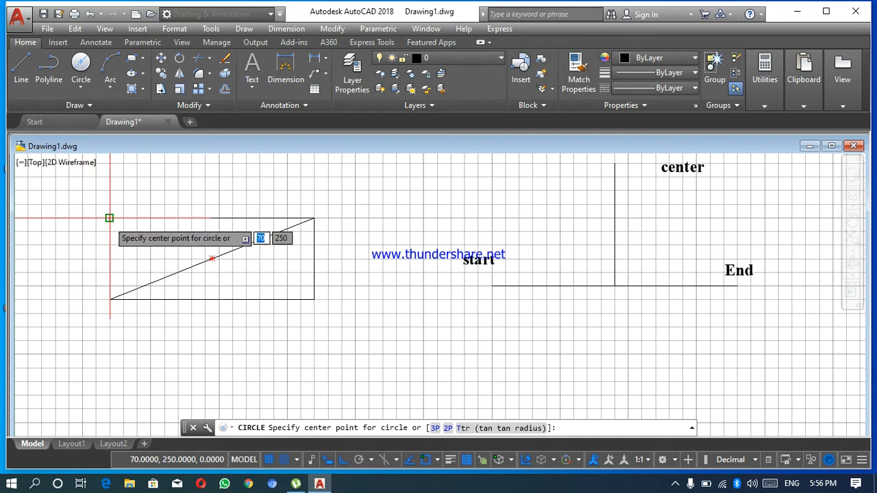
left_click(110, 218)
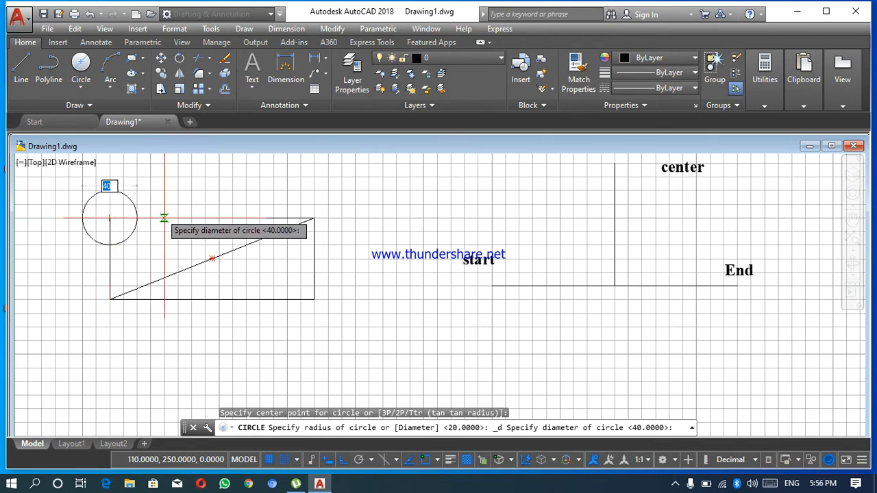
type("40")
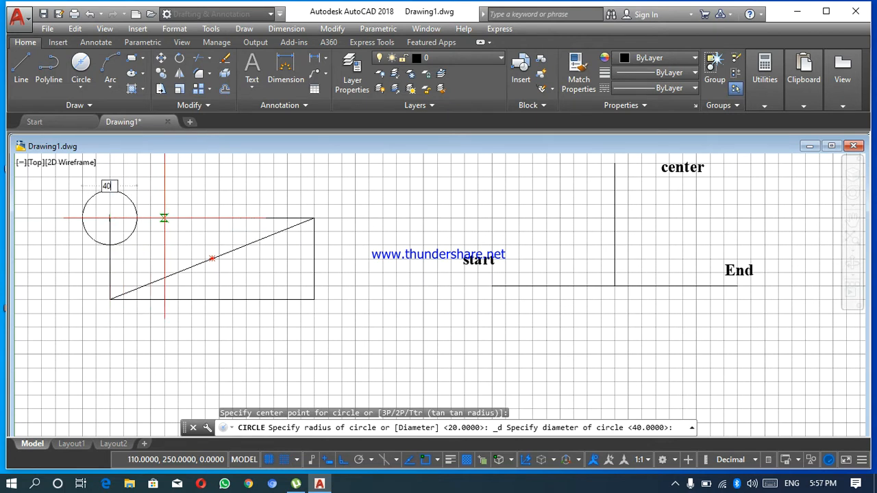
key("Return")
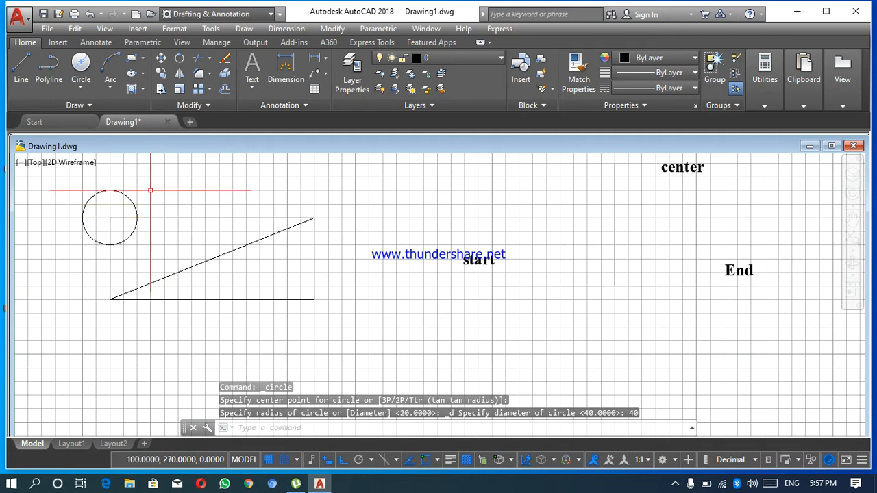
left_click_drag(149, 191, 96, 218)
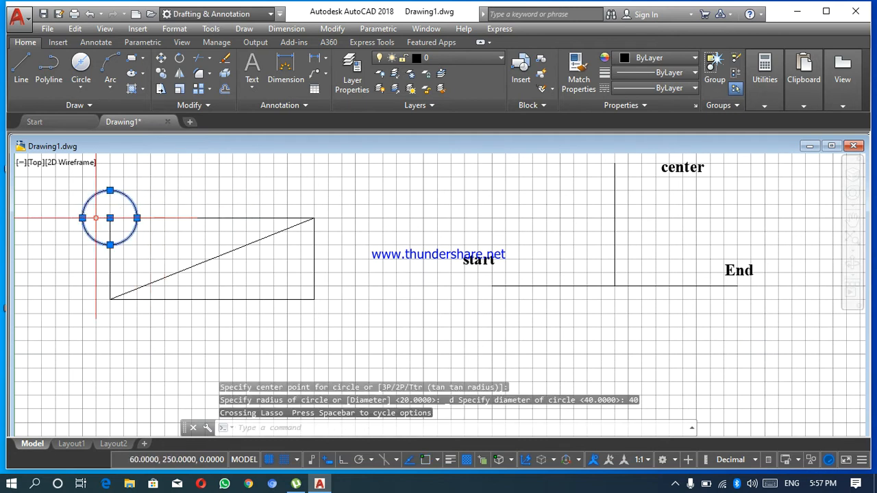
key("Delete")
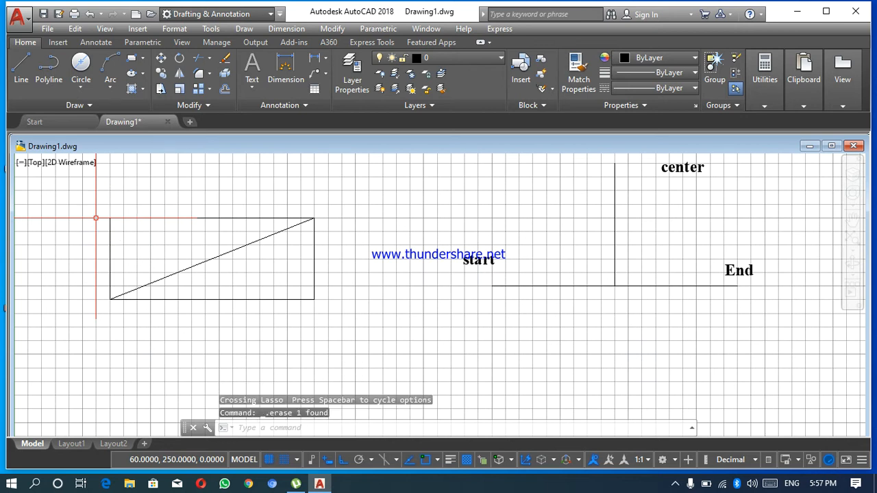
left_click(80, 82)
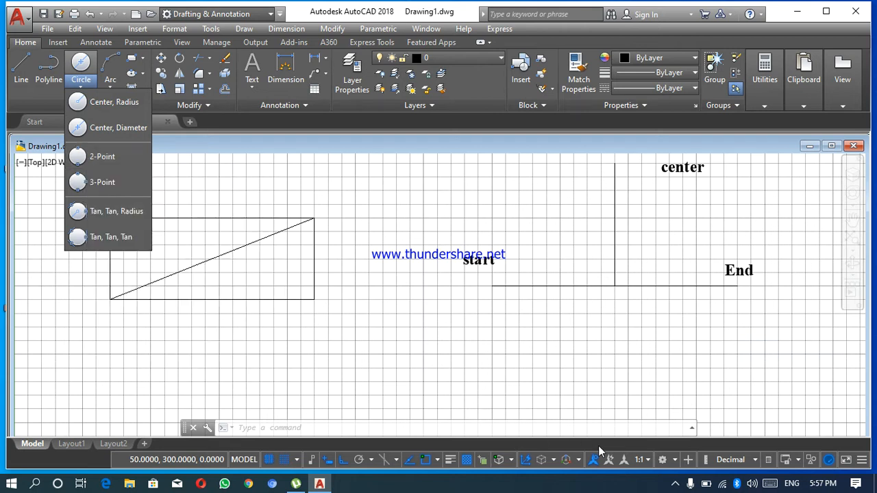
left_click(673, 484)
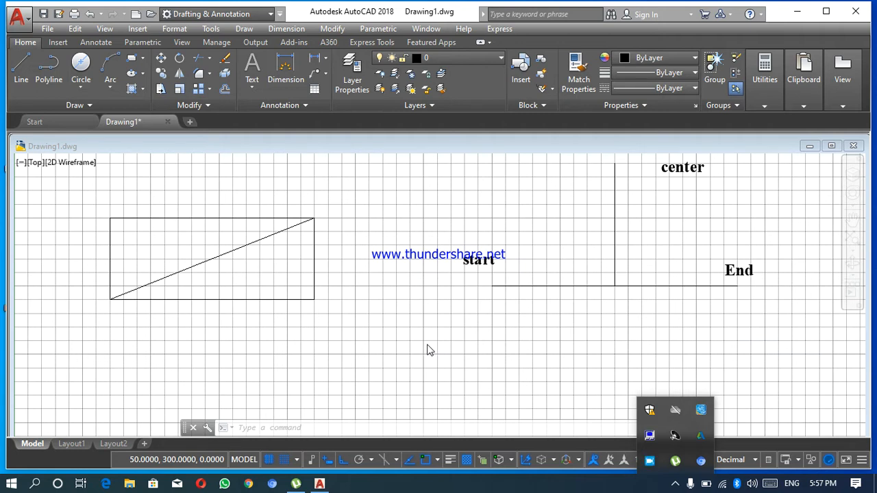
- Draw a 2-point circle spanning the upper and lower ends of the rectangle's left side and erase it again
left_click(82, 86)
left_click(99, 158)
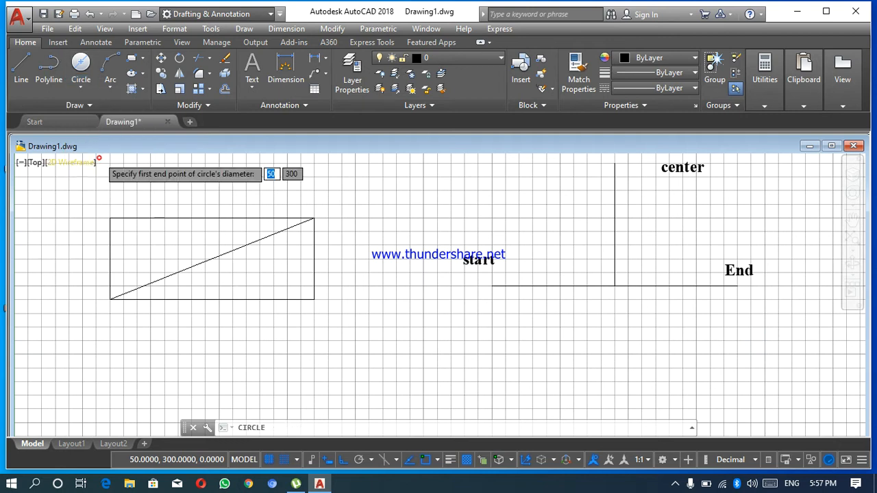
left_click(110, 218)
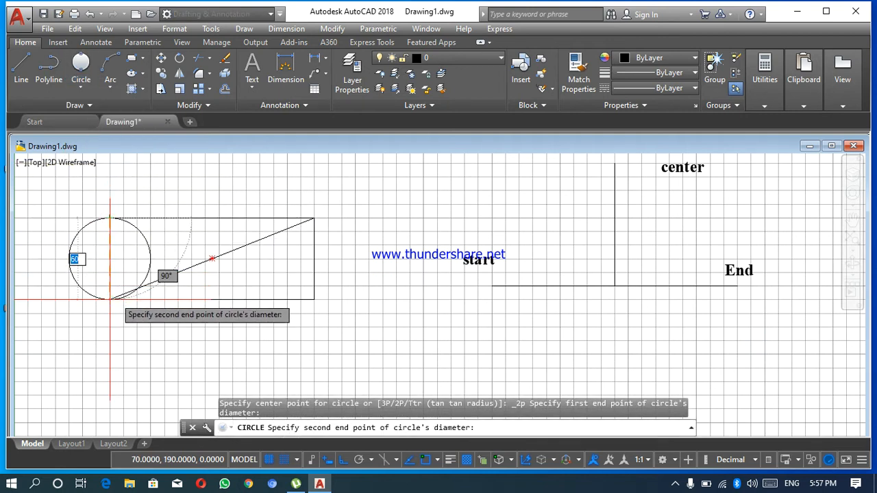
left_click(109, 300)
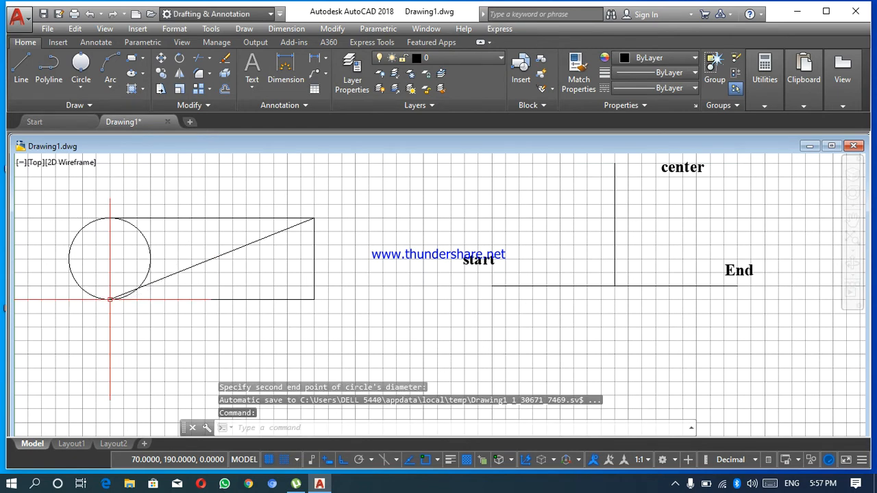
mouse_move(164, 245)
left_mouse_down()
mouse_move(170, 236)
mouse_move(151, 254)
left_mouse_up()
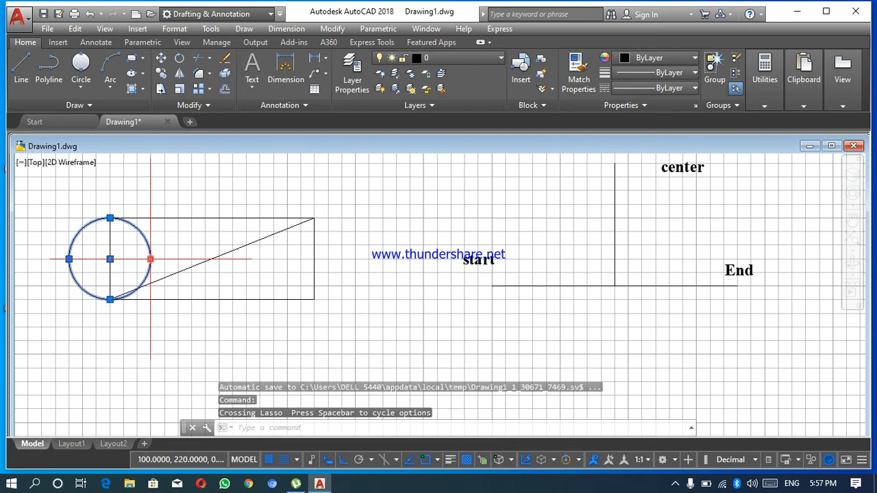
key("Delete")
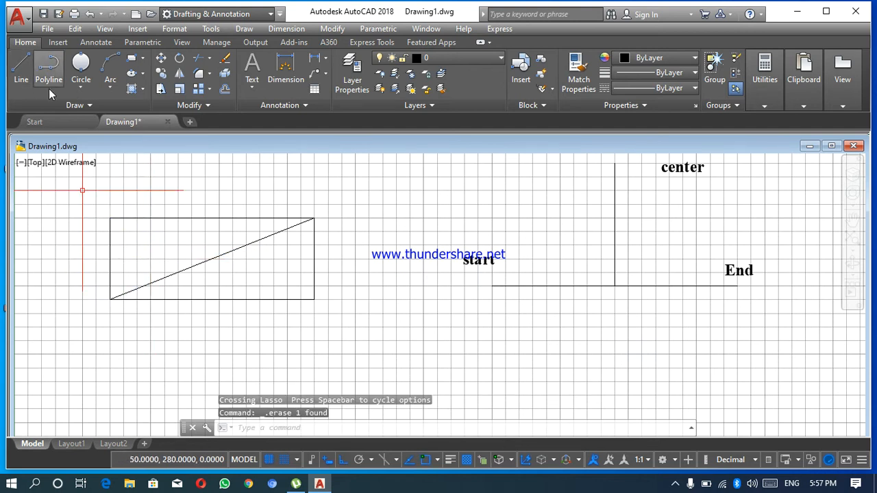
- Draw a 3-point circle through the vertical line's upper end, the horizontal line's left end and just past its right end, and erase it again
left_click(80, 85)
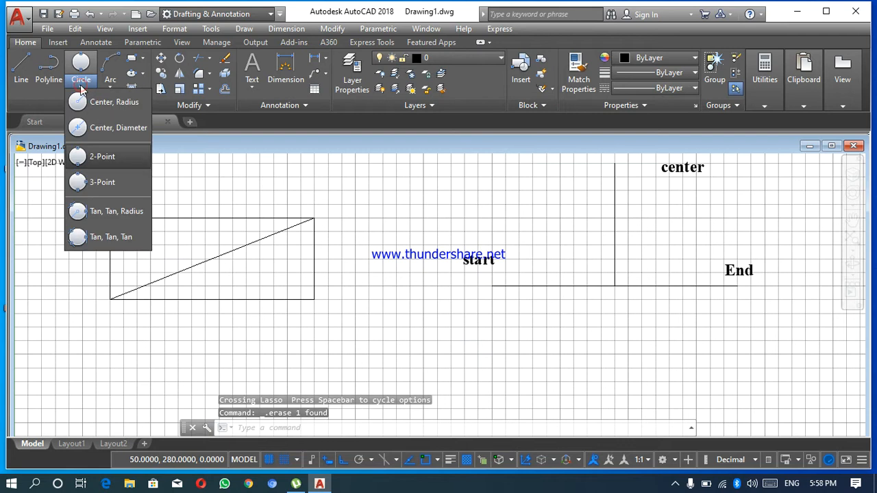
left_click(97, 184)
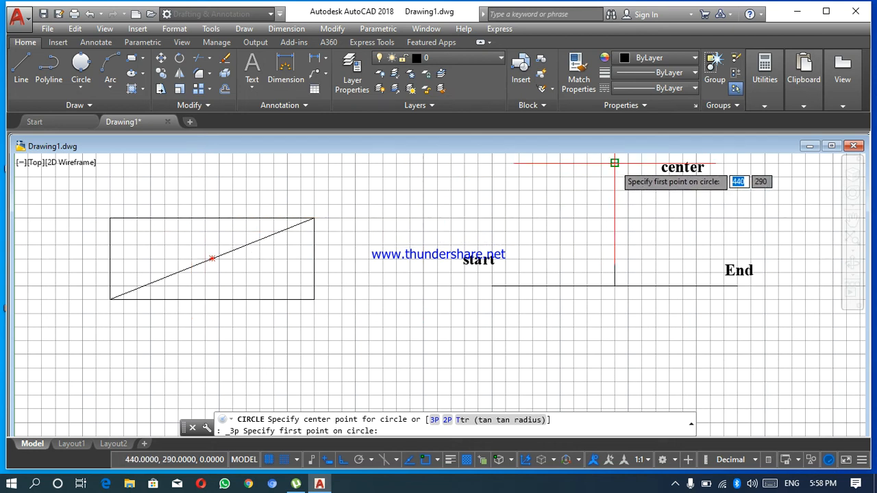
left_click(615, 163)
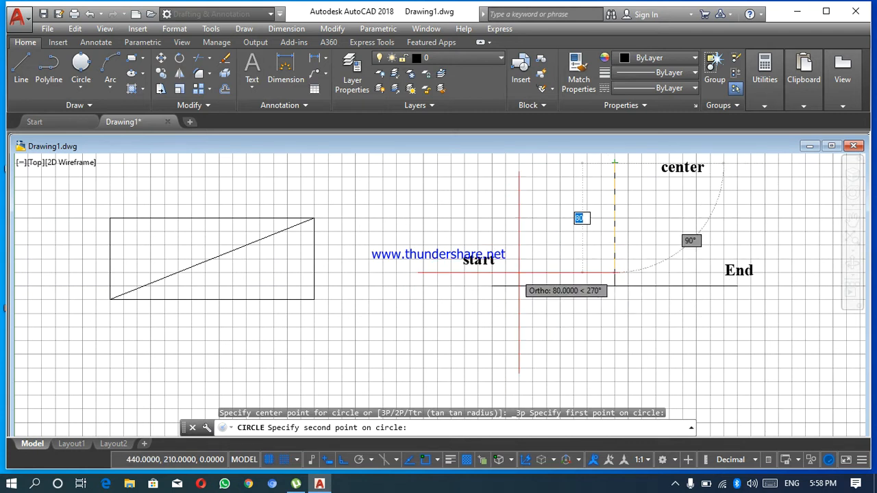
left_click(491, 287)
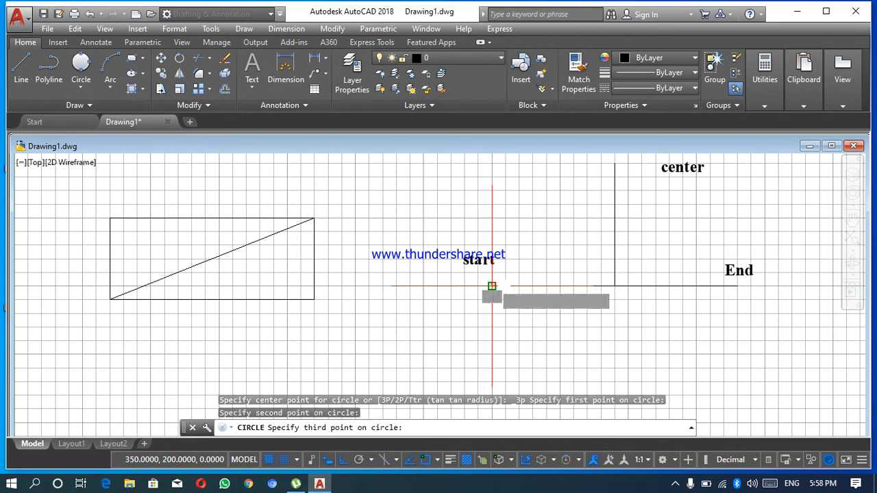
left_click(750, 286)
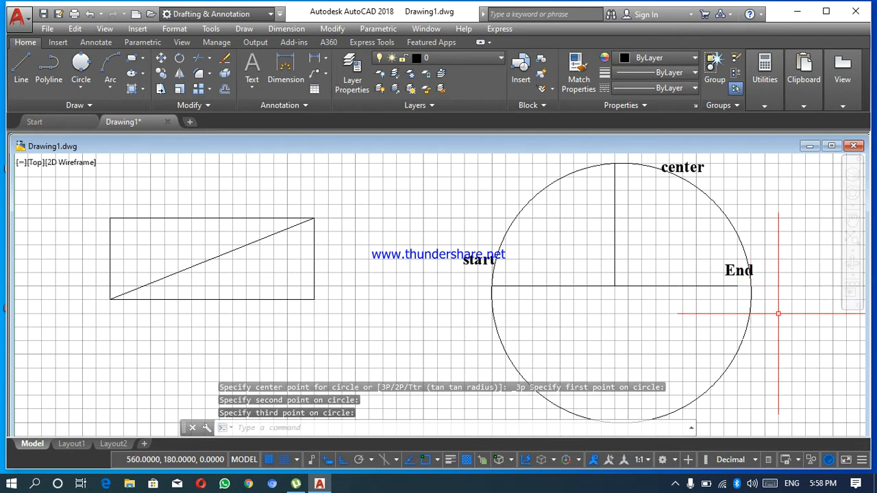
mouse_move(775, 314)
left_mouse_down()
mouse_move(743, 309)
mouse_move(737, 327)
left_mouse_up()
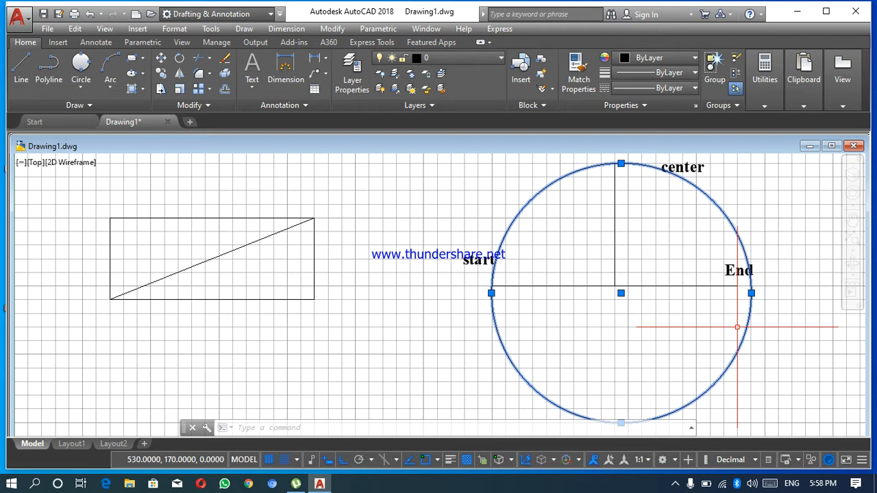
left_click(779, 204)
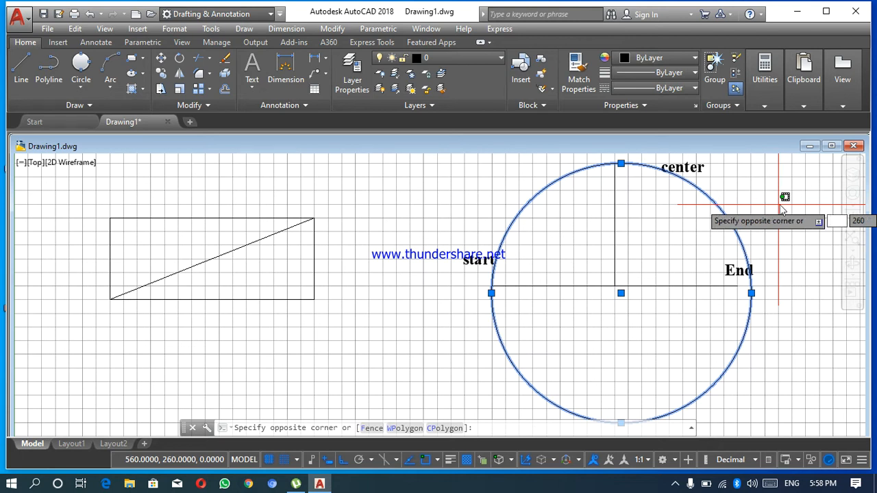
key("Escape")
key("Delete")
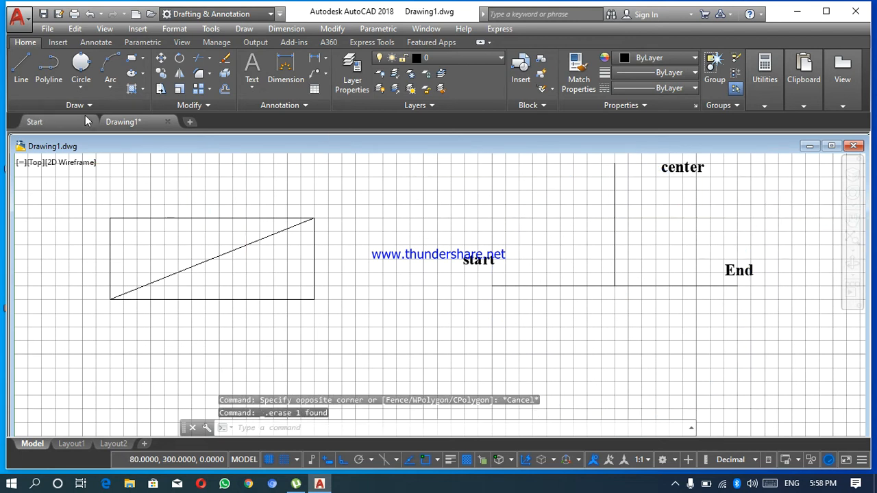
- Draw a Tan, Tan, Radius circle of radius 95 tangent to the rectangle's right and bottom sides and erase it again
left_click(81, 87)
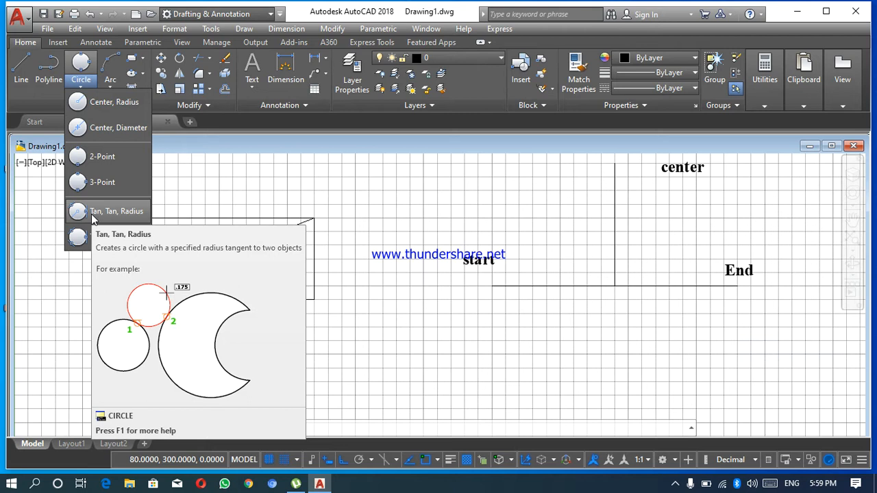
left_click(102, 211)
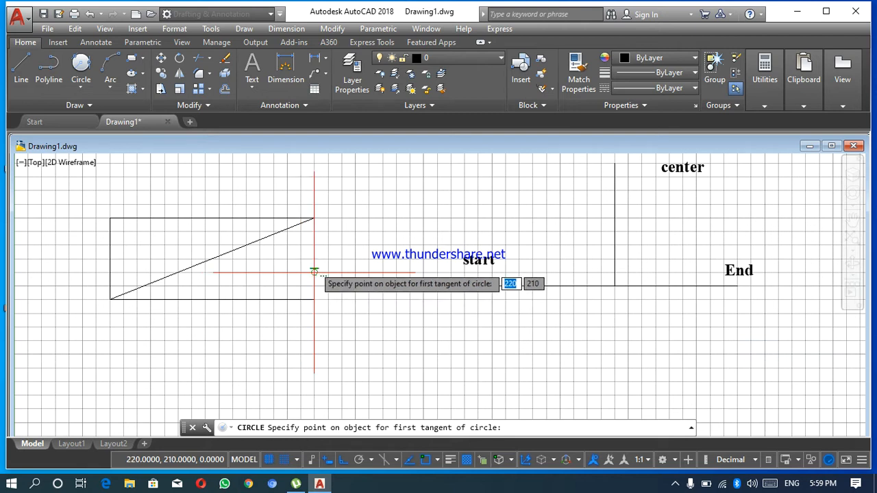
left_click(314, 268)
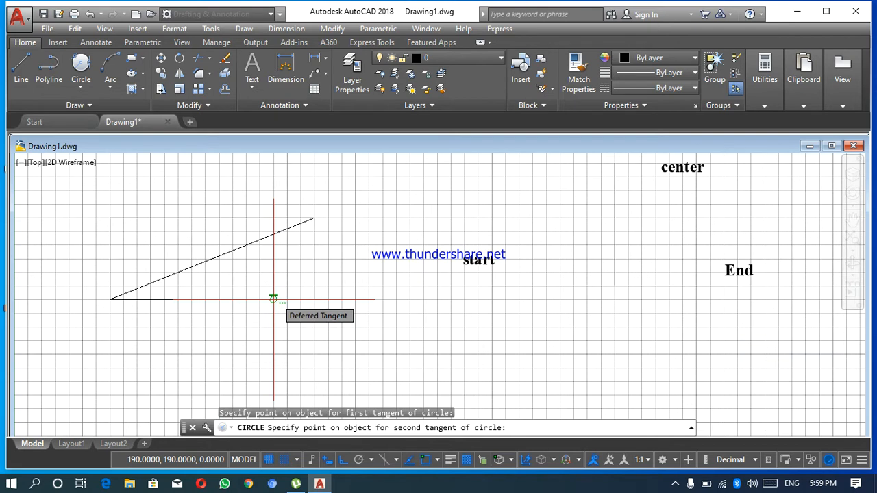
left_click(274, 299)
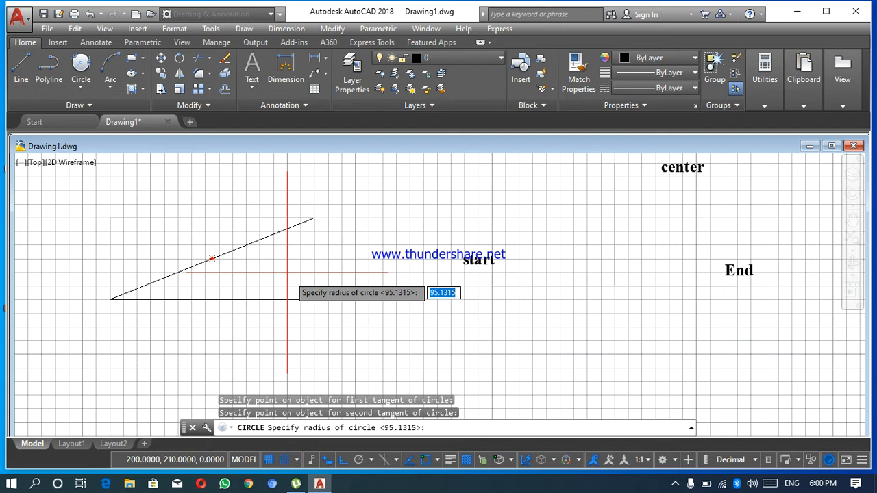
type("95")
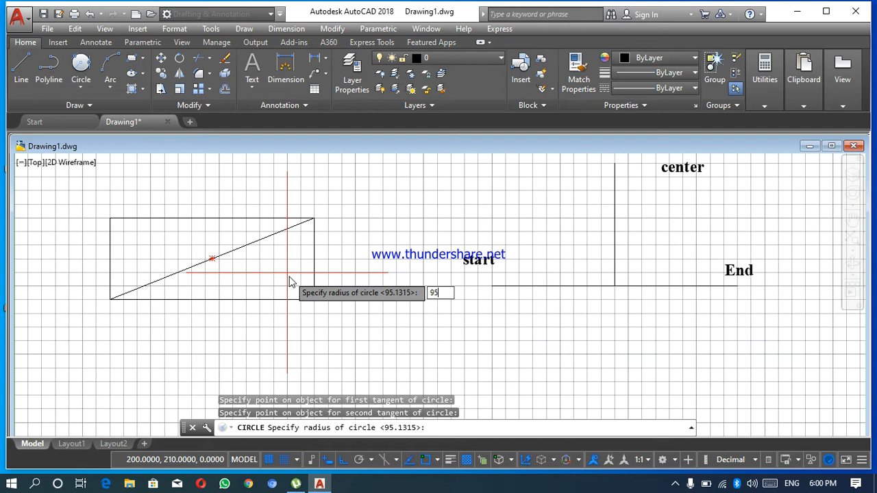
key("Return")
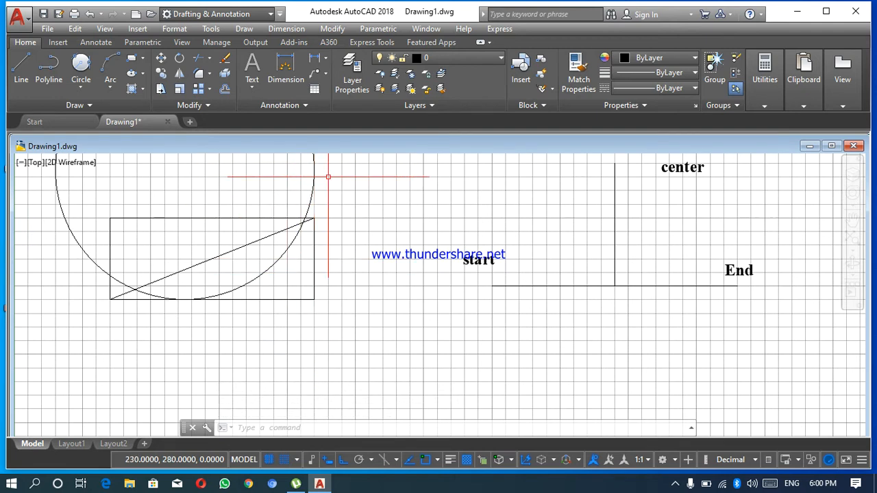
left_click_drag(328, 177, 287, 190)
key("Delete")
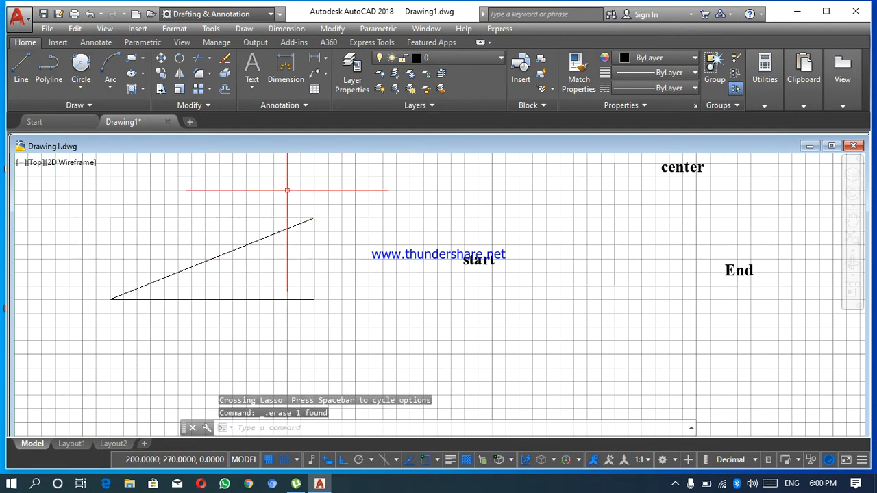
right_click(287, 190)
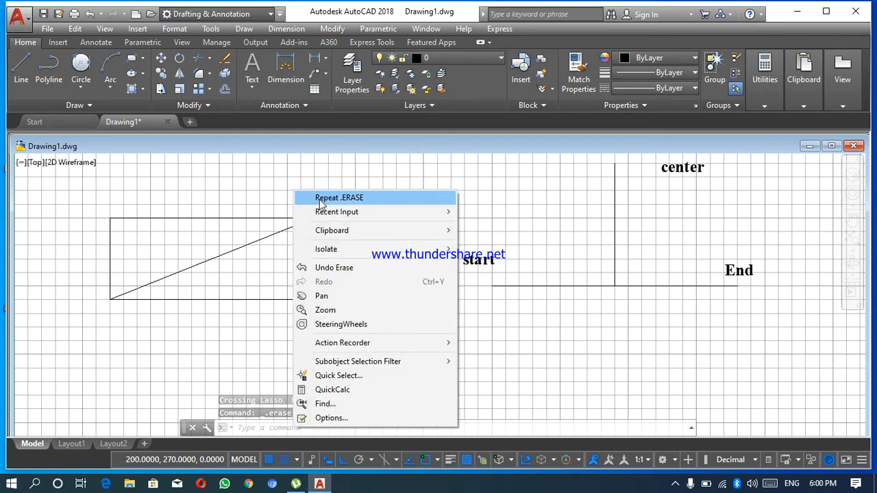
left_click(245, 180)
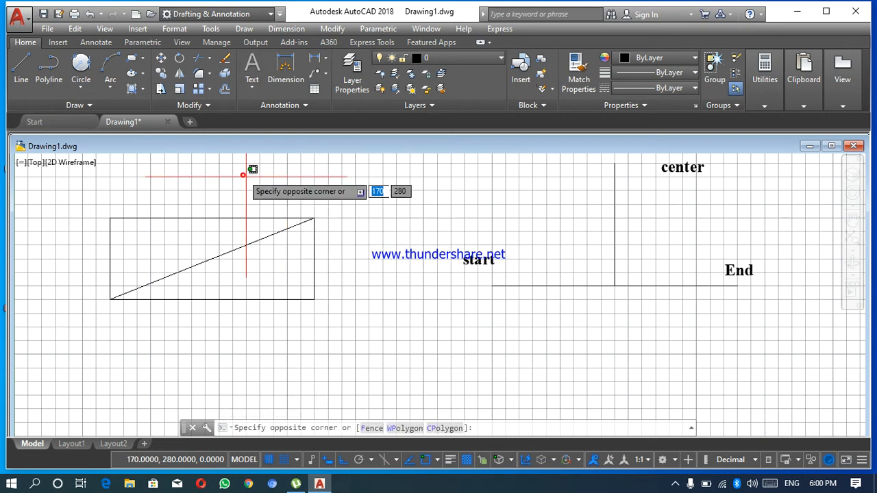
- Draw a Tan, Tan, Radius circle of radius 30 tangent to the rectangle's right and bottom sides and erase it again
left_click(76, 85)
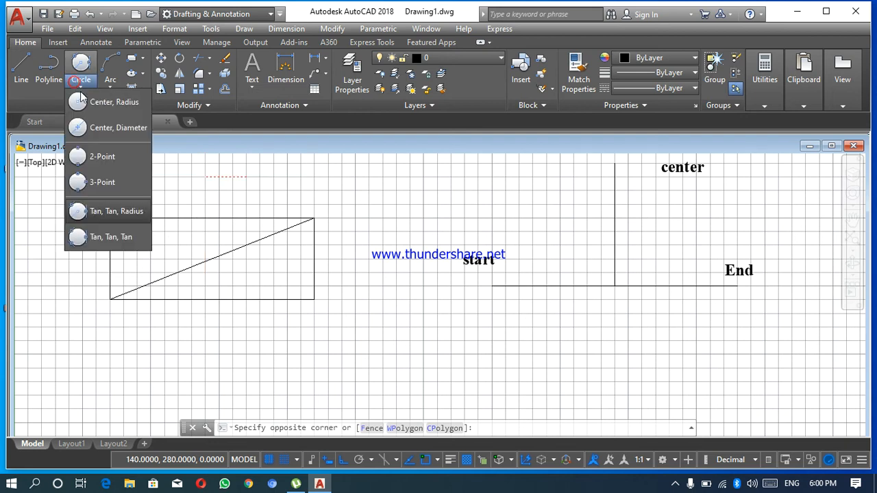
left_click(103, 211)
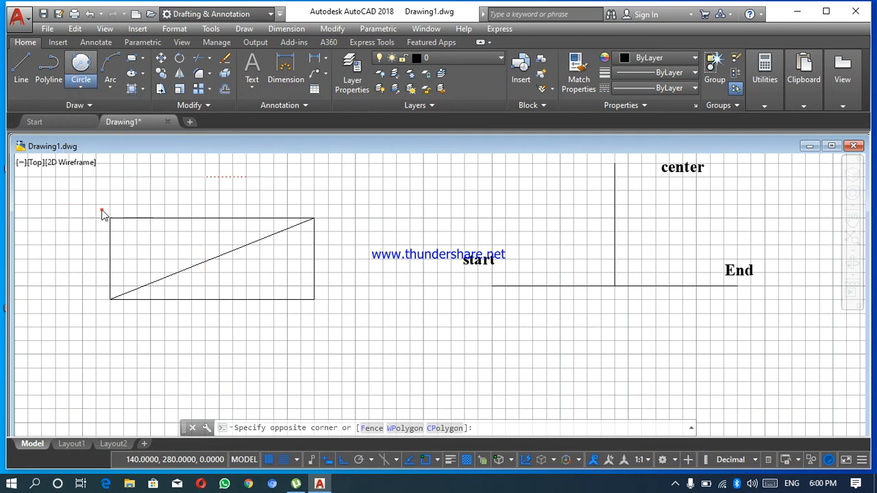
left_click(314, 272)
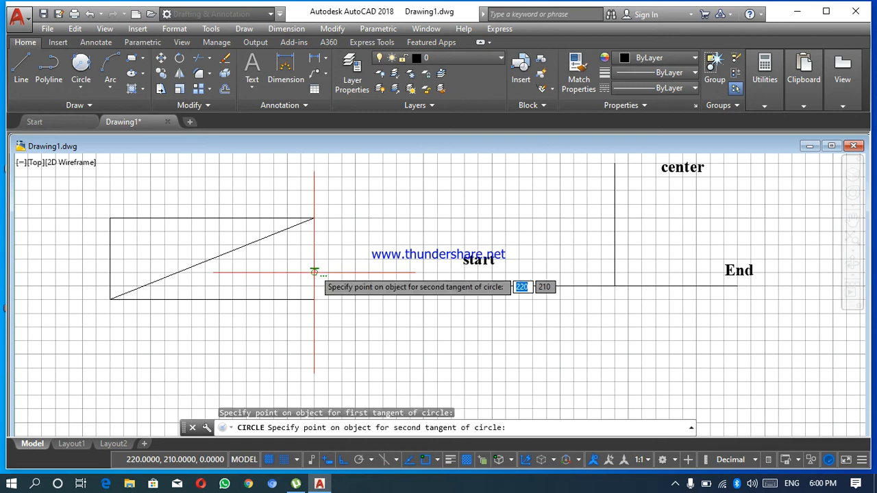
left_click(287, 299)
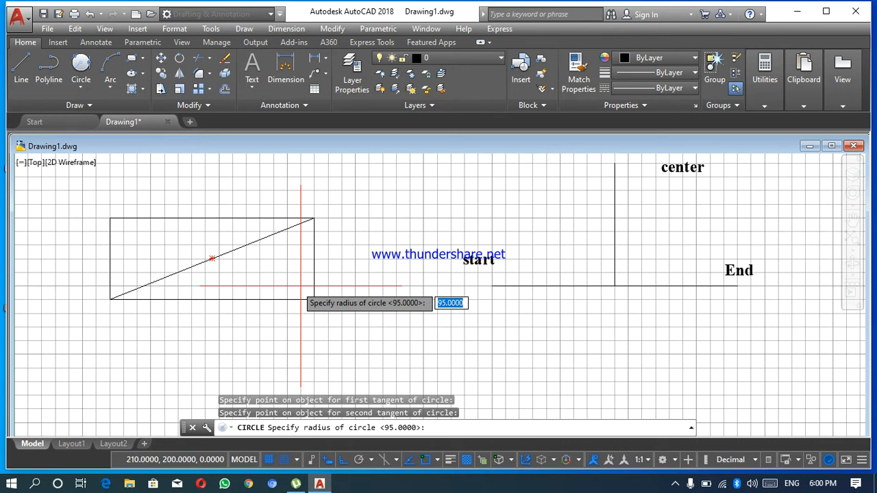
type("30")
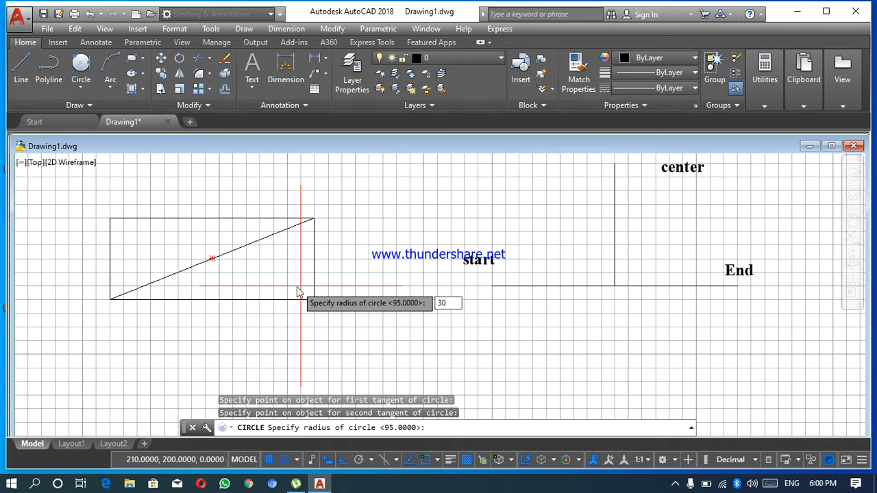
key("Return")
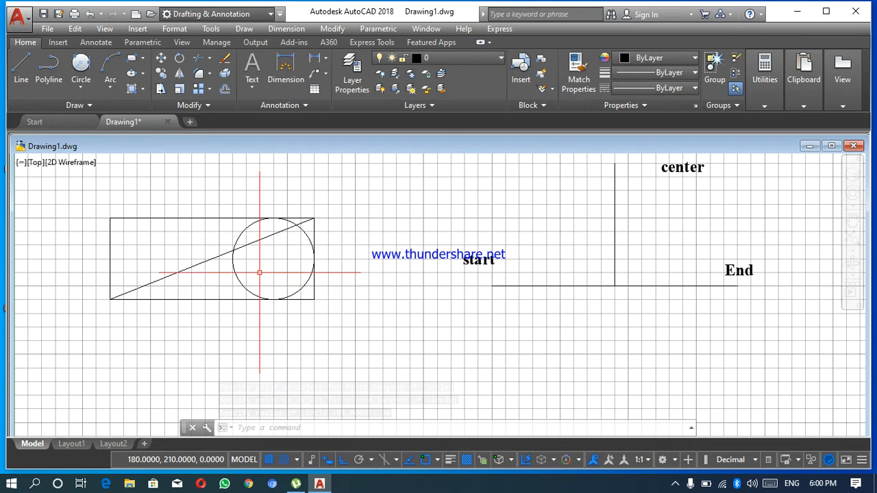
left_click_drag(257, 277, 232, 298)
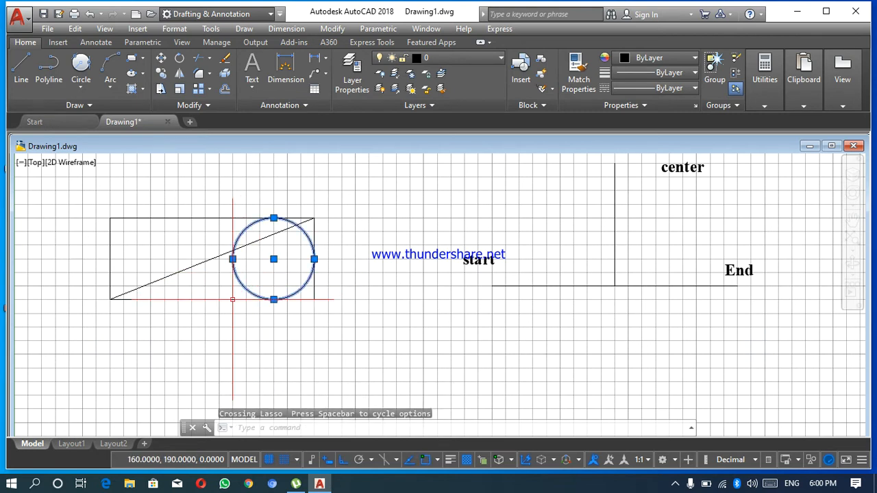
key("Delete")
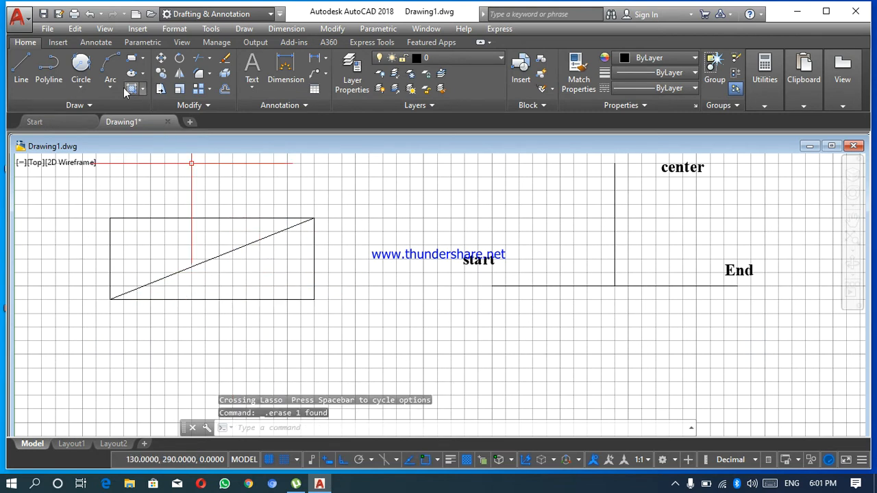
- Draw a Tan, Tan, Tan circle touching the rectangle's right side, the diagonal and the bottom side, and erase it again
left_click(77, 82)
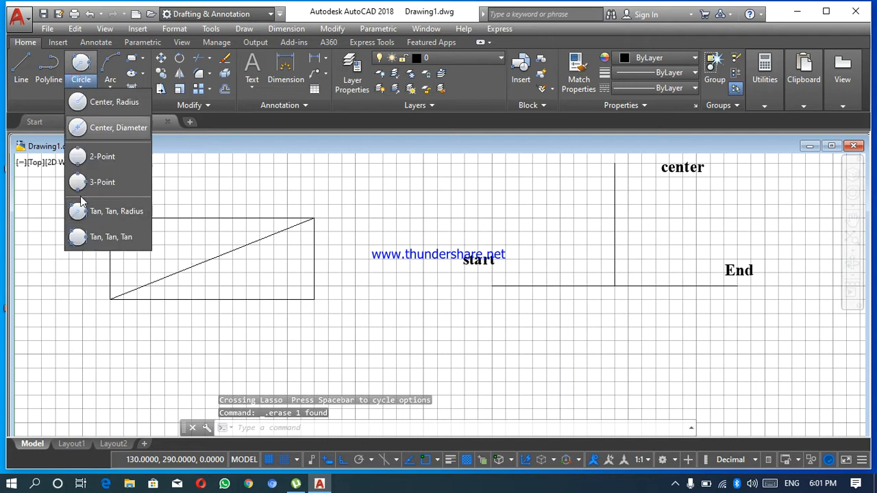
left_click(89, 237)
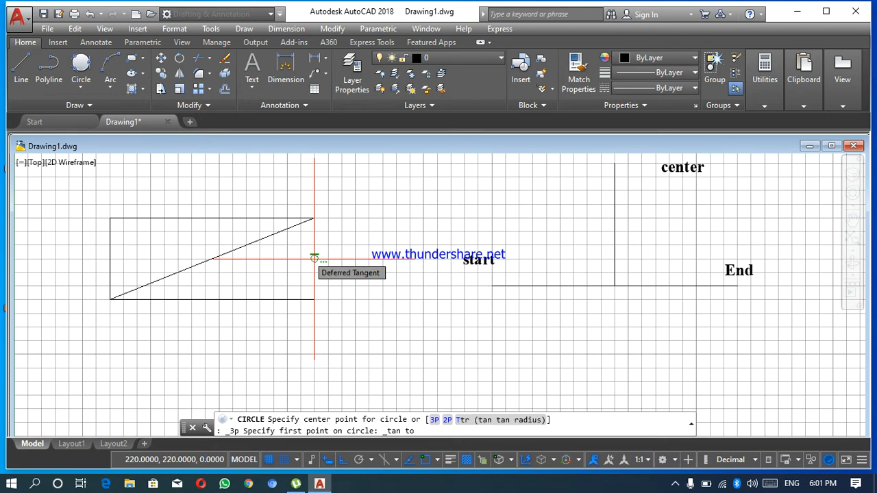
left_click(313, 257)
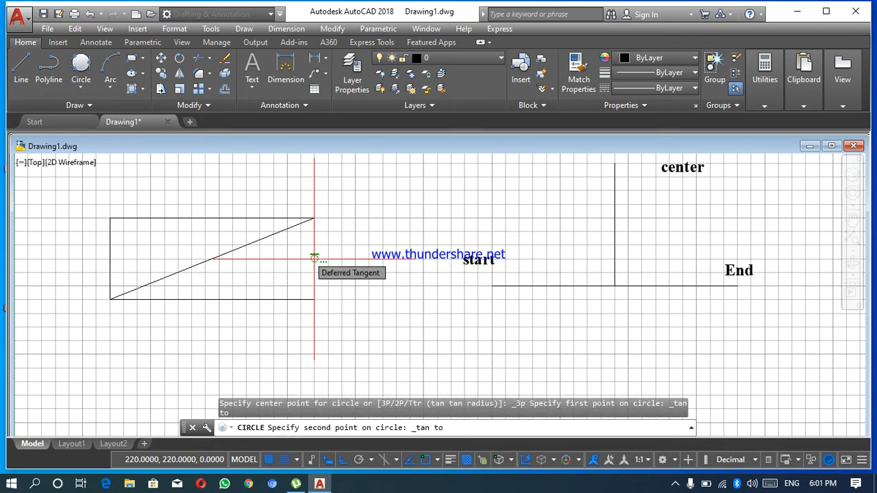
left_click(258, 240)
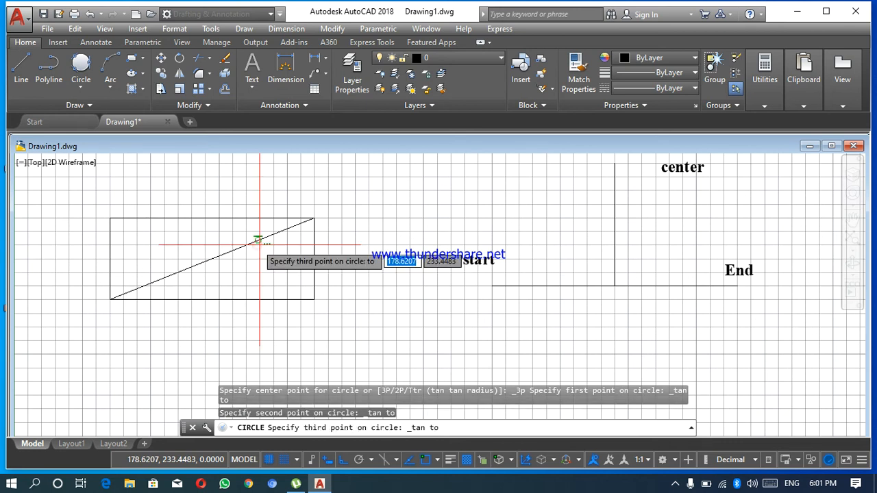
left_click(260, 299)
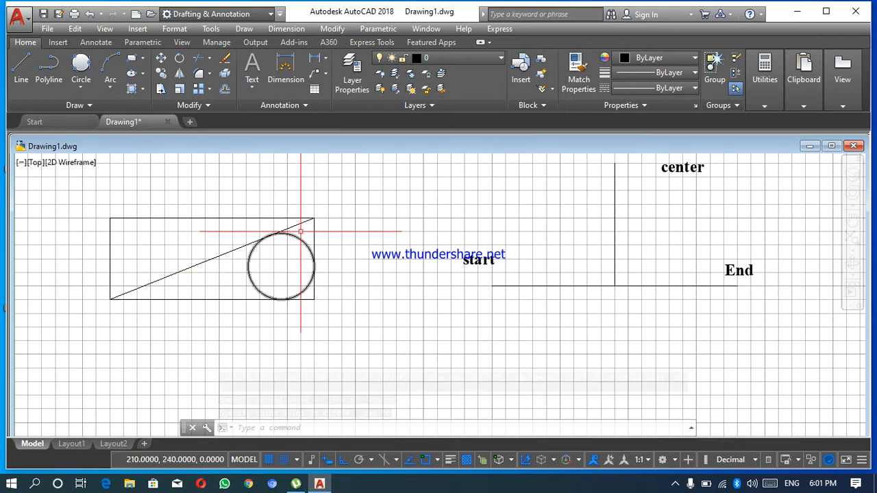
left_click_drag(303, 221, 287, 273)
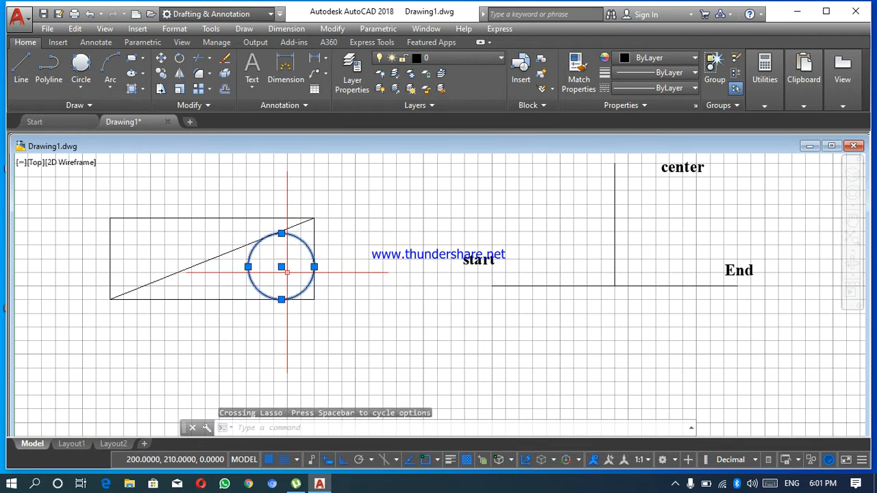
key("Delete")
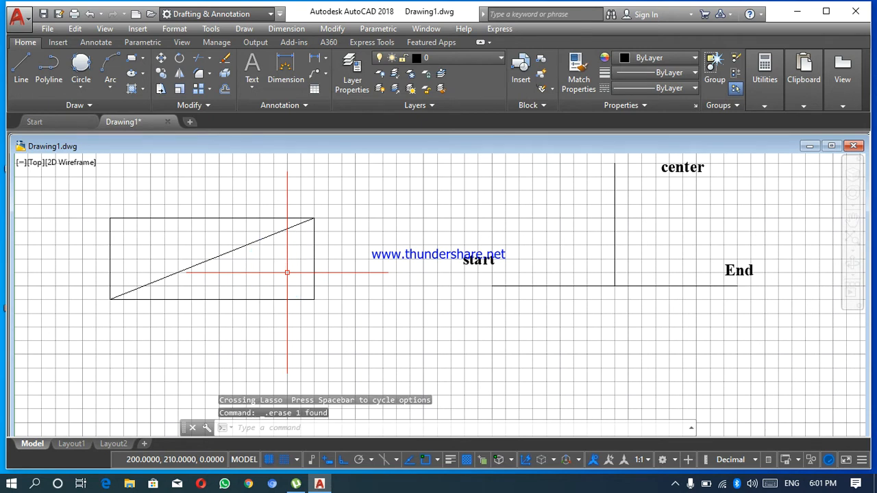
- Draw a 3-Point arc through the rectangle's upper-right, lower-right and lower-left corners, and erase it again
left_click(110, 83)
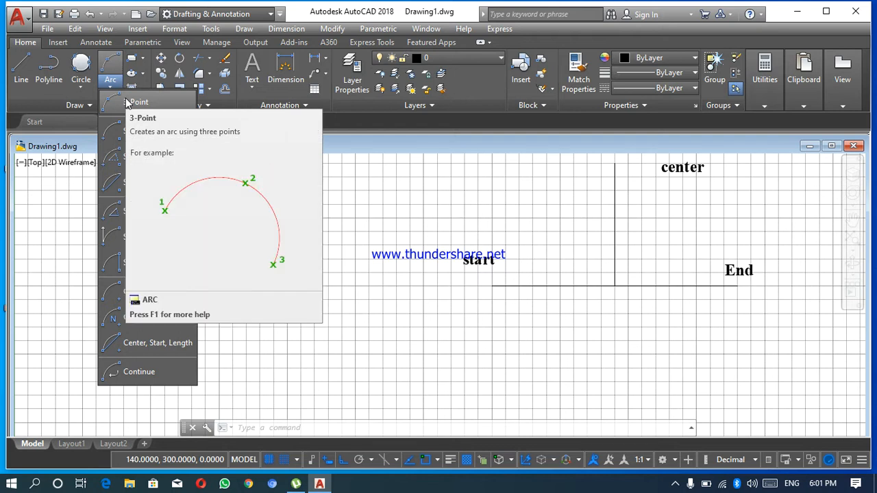
left_click(128, 102)
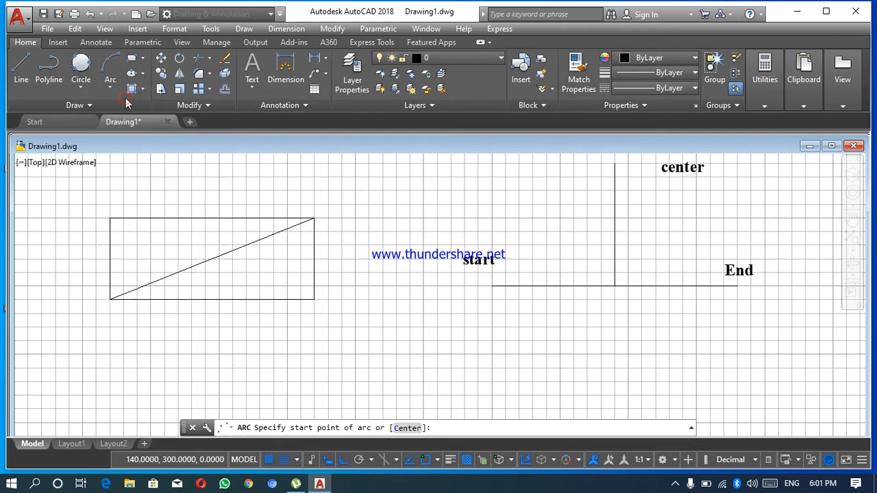
left_click(313, 218)
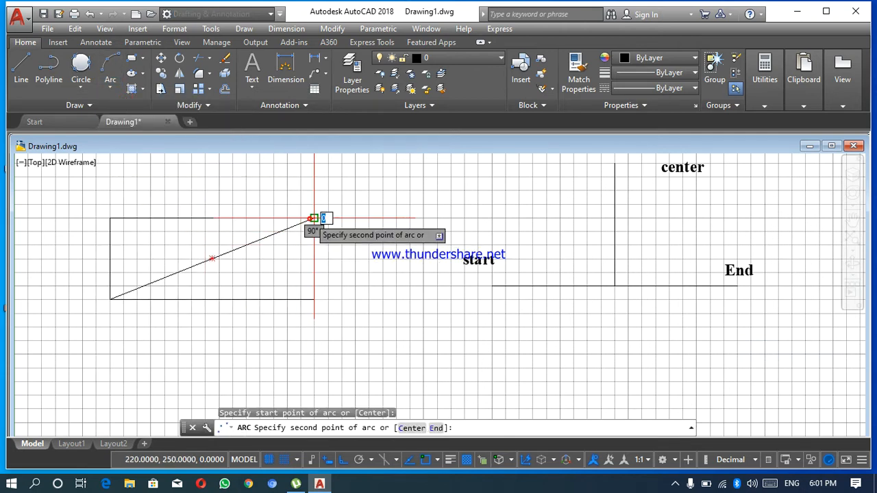
left_click(314, 299)
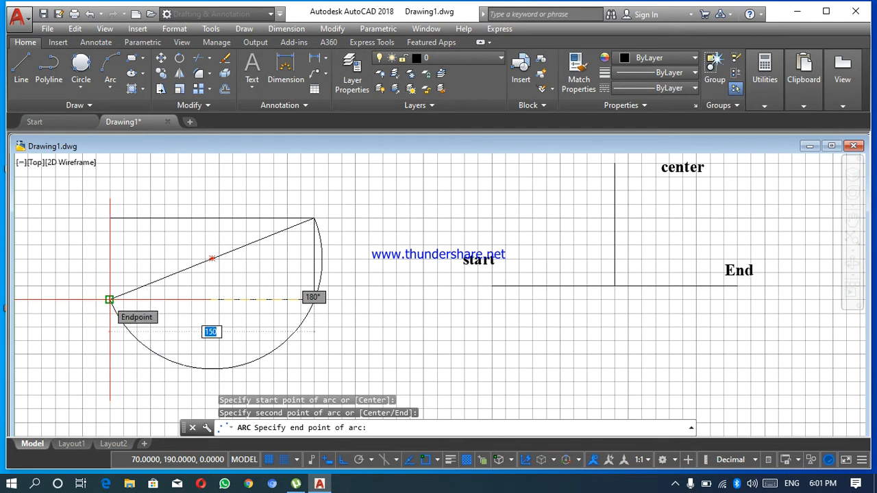
left_click(110, 300)
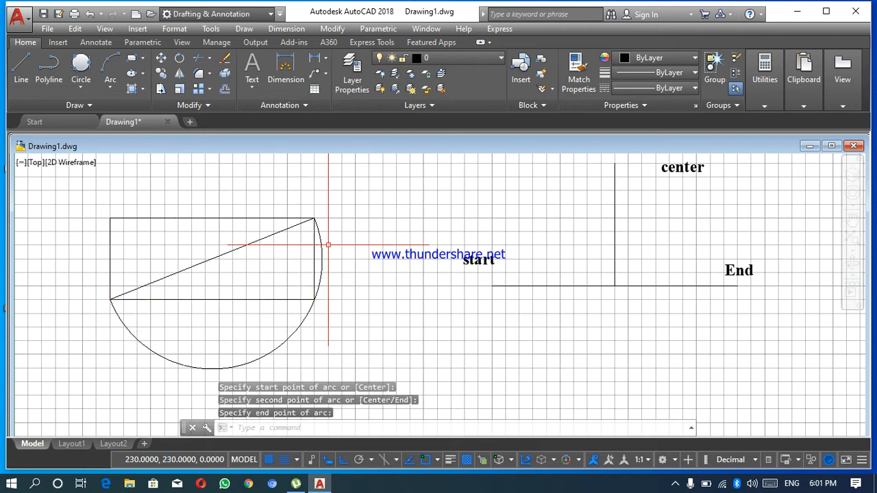
left_click_drag(328, 244, 341, 245)
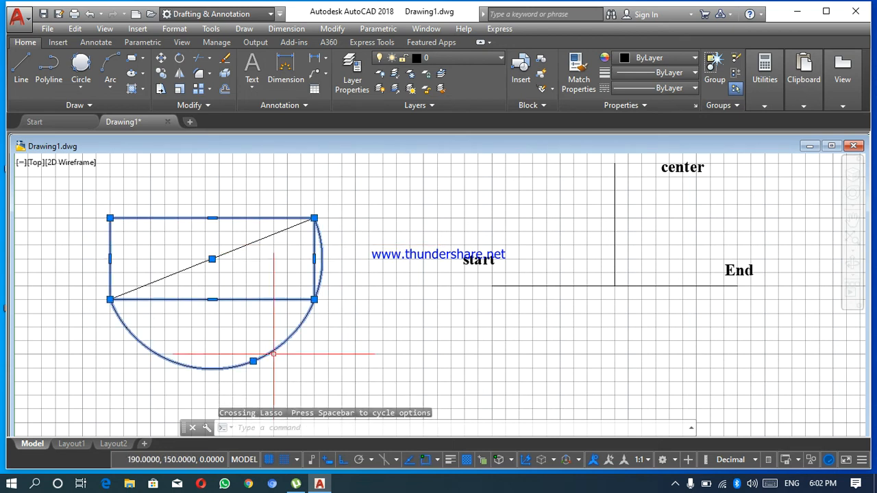
key("Escape")
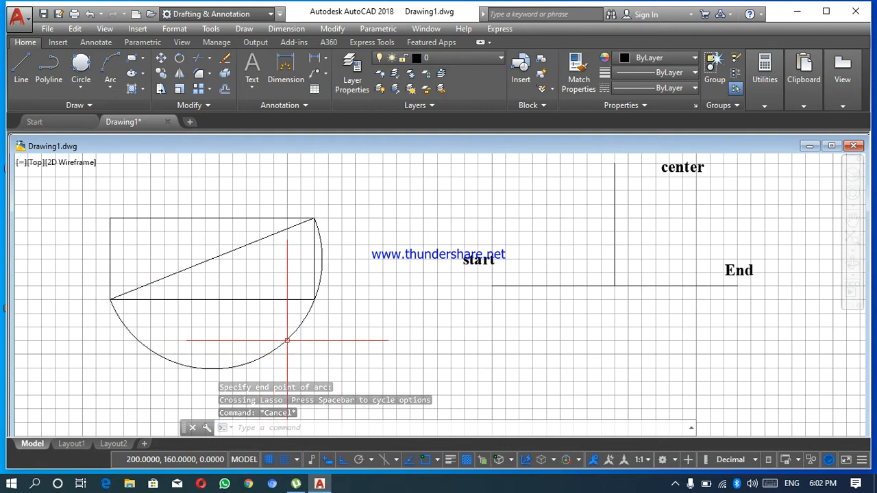
left_click_drag(305, 341, 260, 341)
key("Delete")
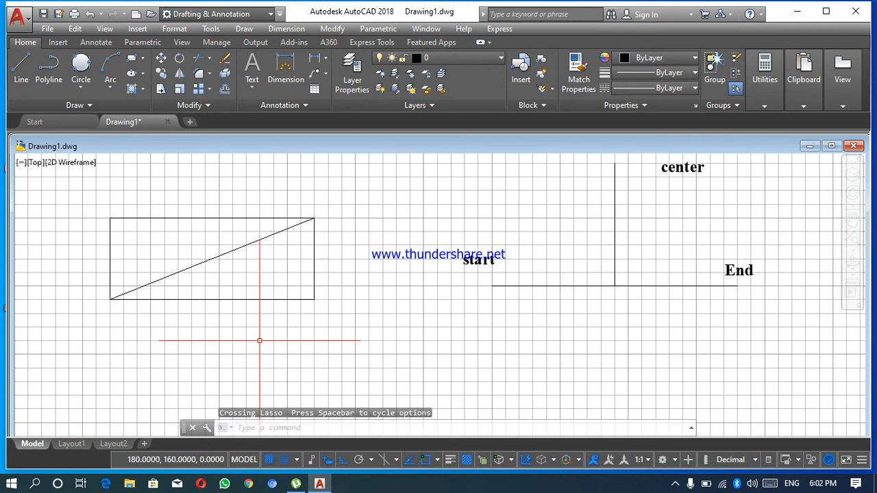
left_click(110, 84)
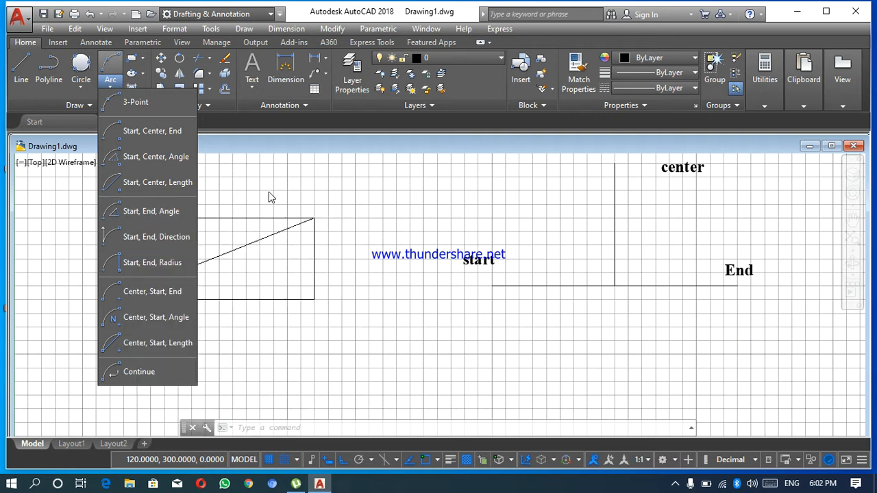
left_click(313, 198)
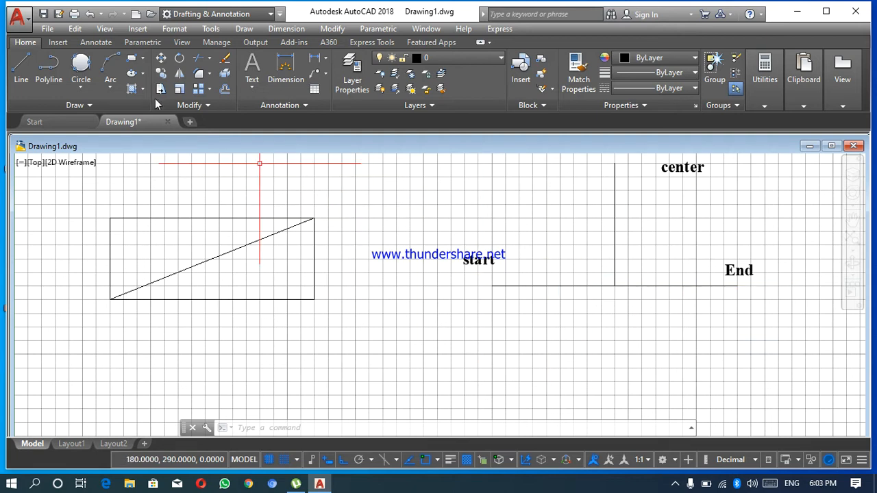
- Draw a Start, Center, End arc from the horizontal line's left end around the line intersection to its right end, and erase it again
left_click(110, 82)
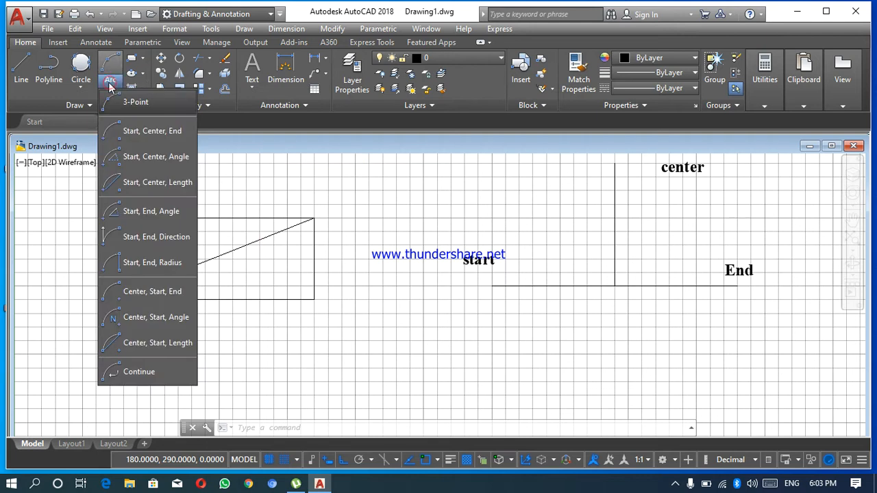
left_click(124, 135)
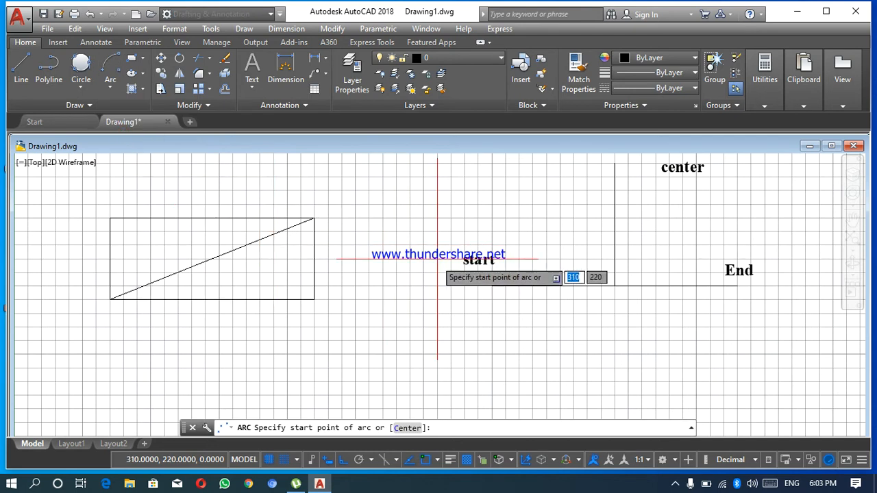
left_click(492, 286)
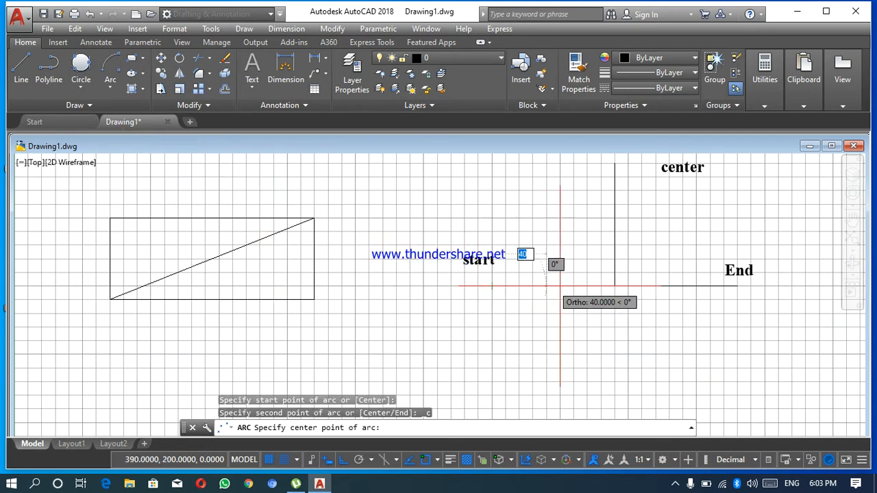
left_click(614, 285)
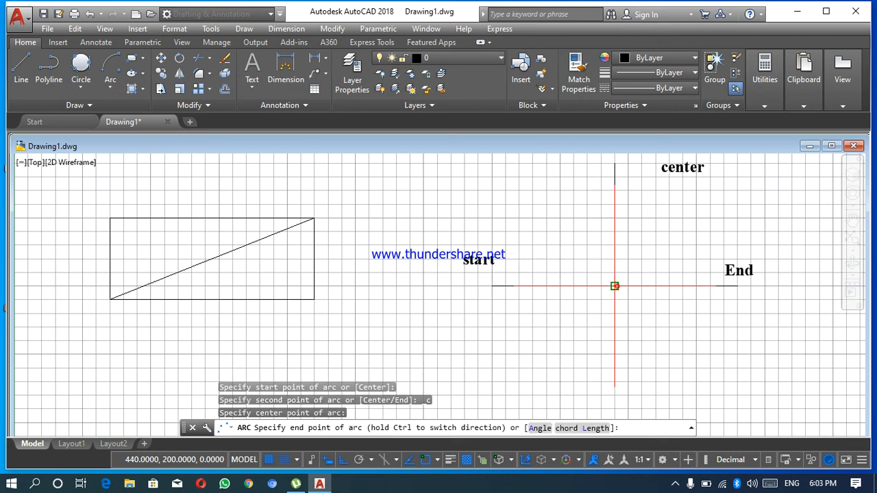
left_click(737, 286)
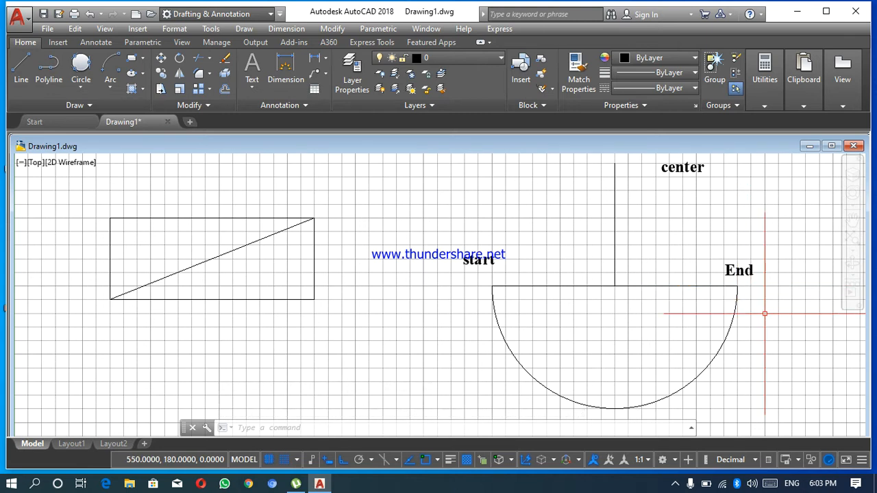
mouse_move(764, 314)
left_mouse_down()
mouse_move(708, 332)
mouse_move(696, 327)
left_mouse_up()
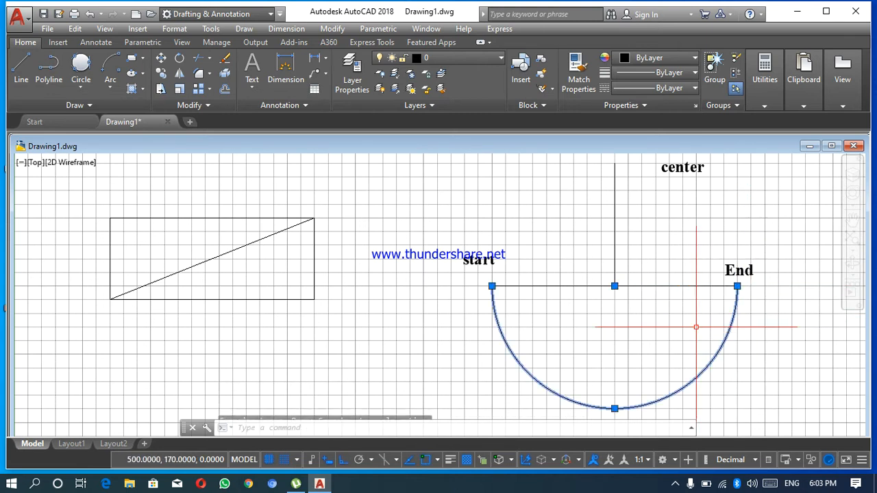
key("Delete")
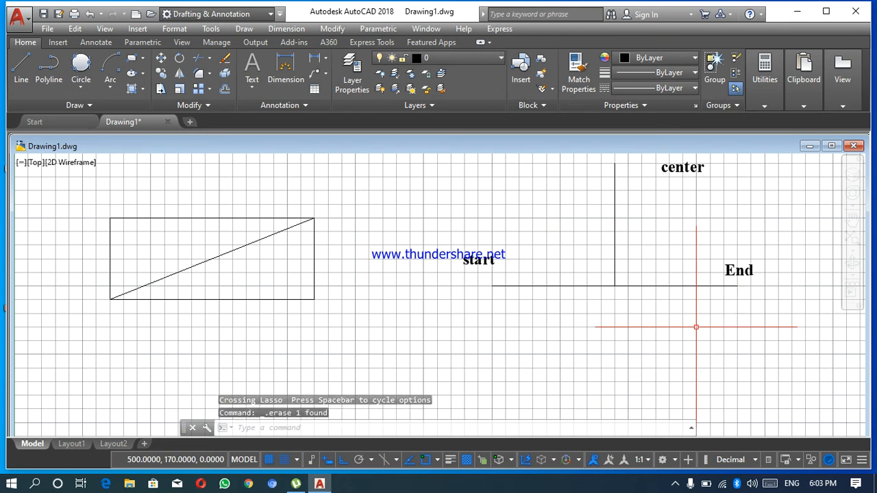
right_click(698, 330)
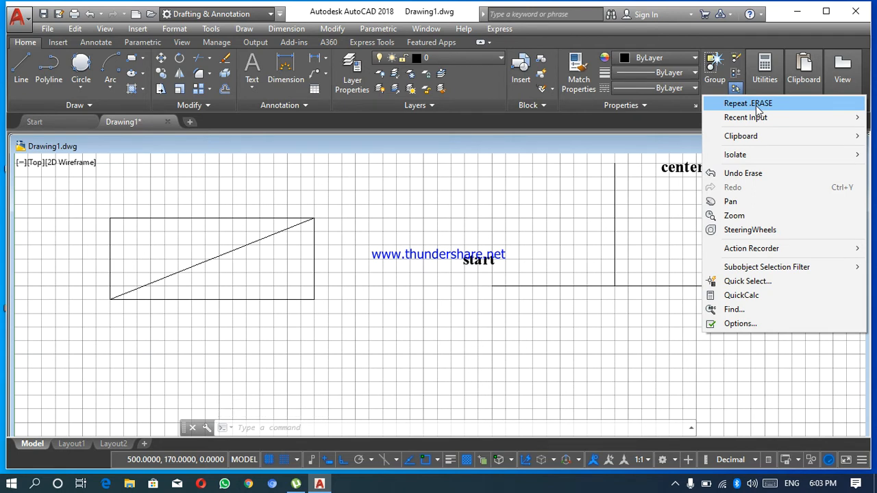
left_click(578, 283)
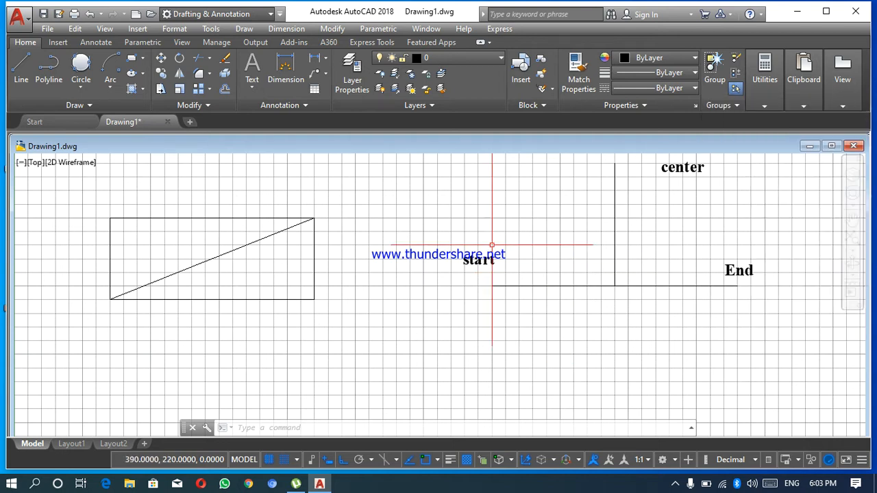
- Draw a Start, Center, End arc from the horizontal line's right end around the line intersection to its left end
left_click(112, 85)
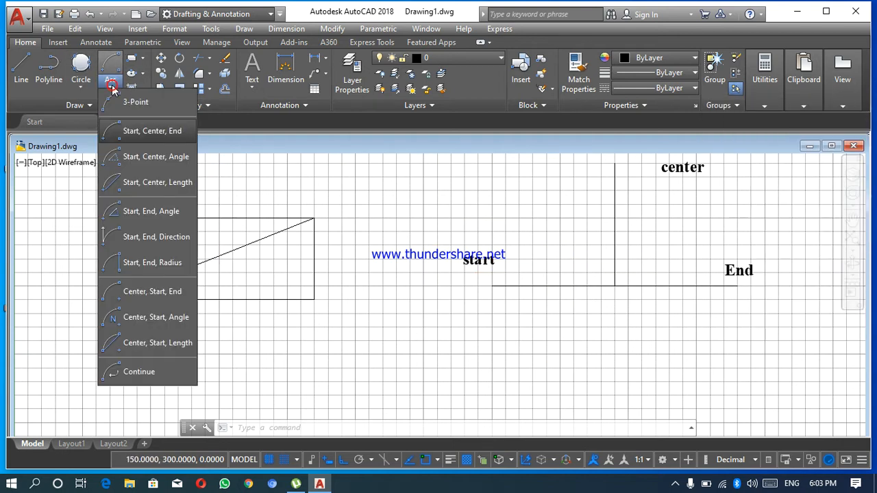
left_click(121, 135)
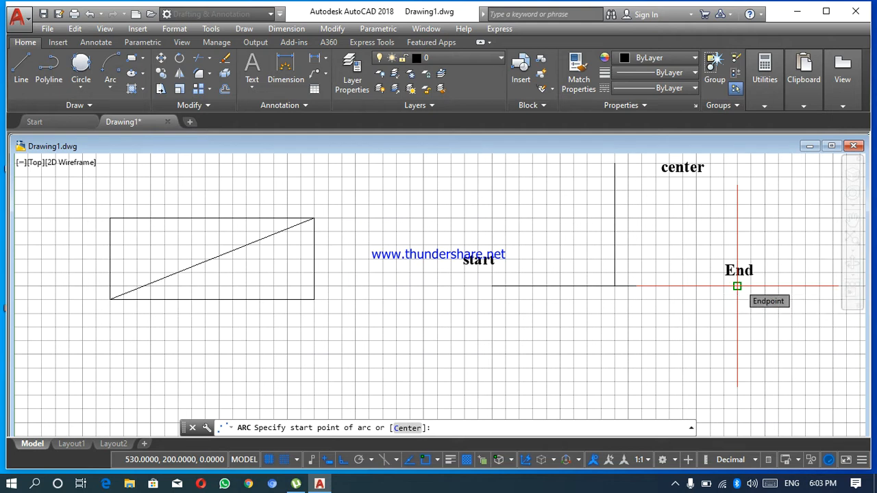
left_click(737, 286)
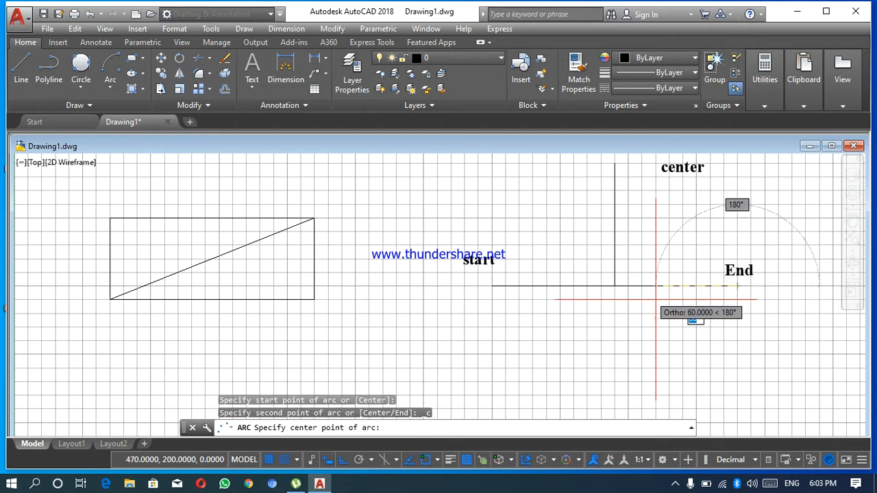
left_click(614, 285)
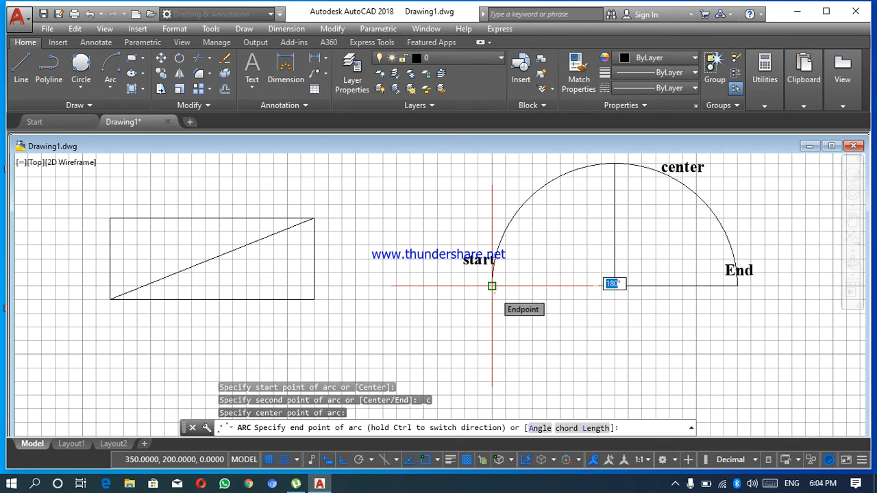
left_click(492, 286)
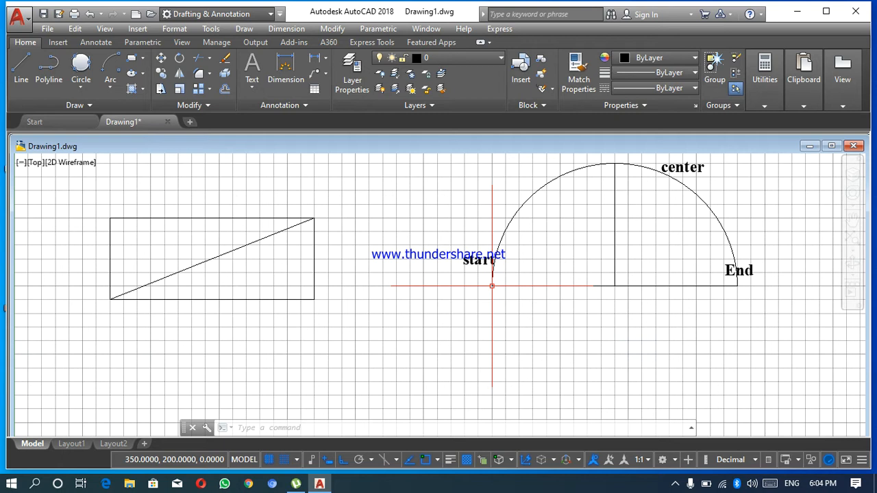
- Turn off grid snap and the orthogonal cursor restriction
left_click(285, 462)
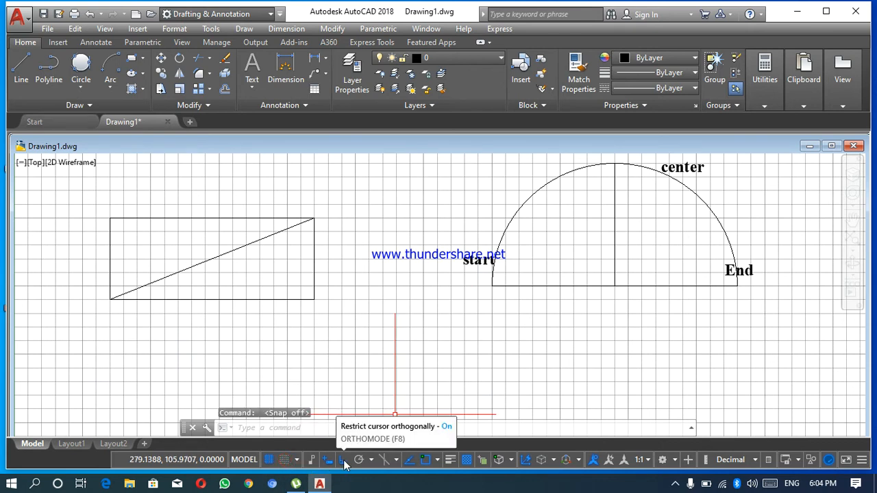
left_click(344, 461)
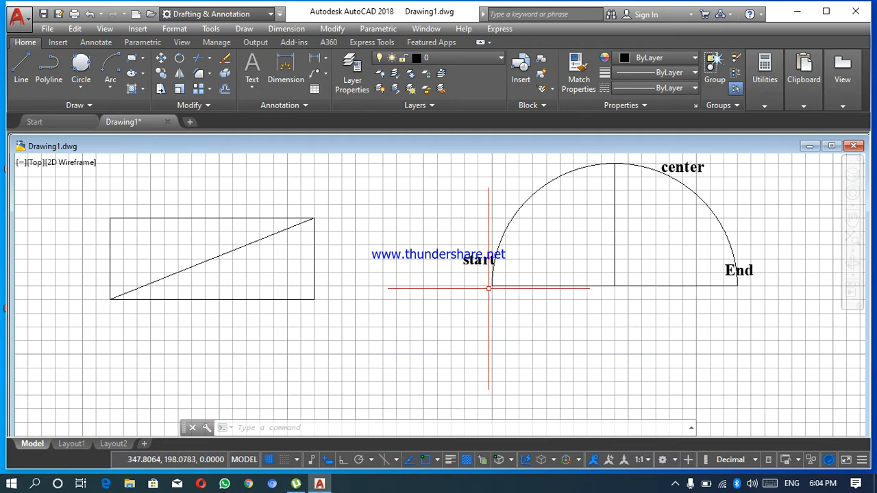
- Erase the semicircular arc above the horizontal line
mouse_move(492, 285)
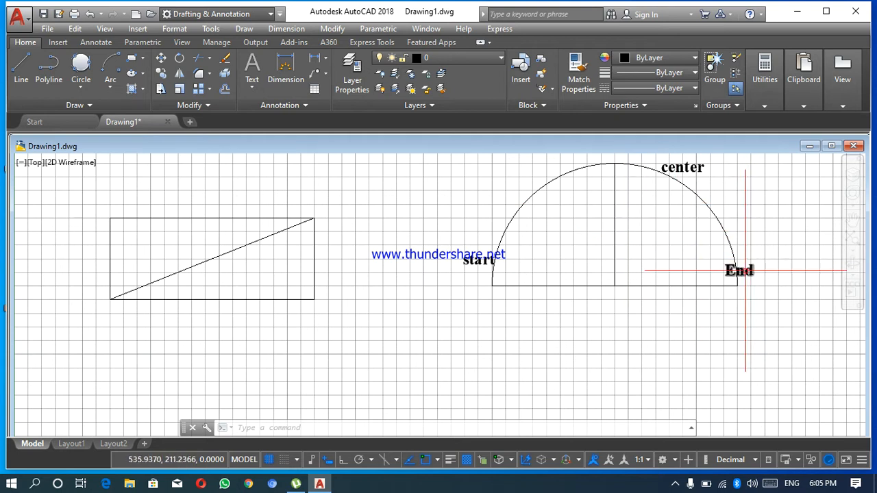
mouse_move(735, 285)
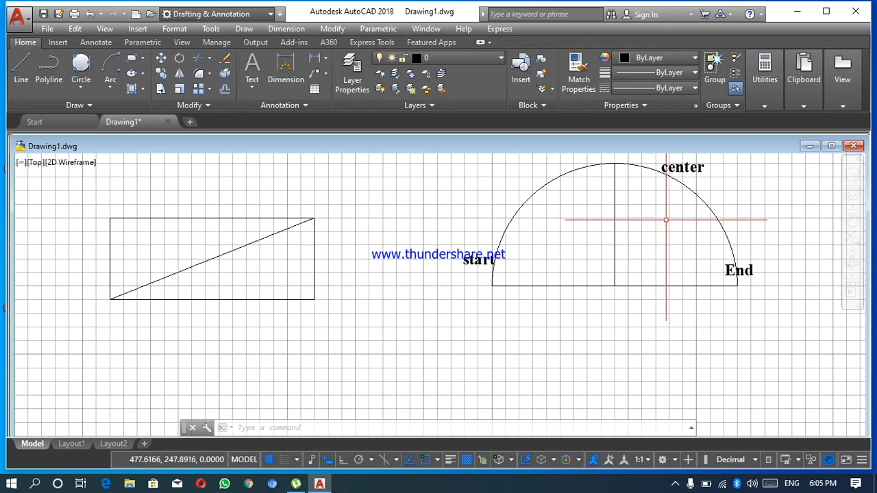
left_click(745, 187)
mouse_move(744, 188)
left_mouse_down()
mouse_move(685, 221)
mouse_move(675, 285)
left_mouse_up()
key("Delete")
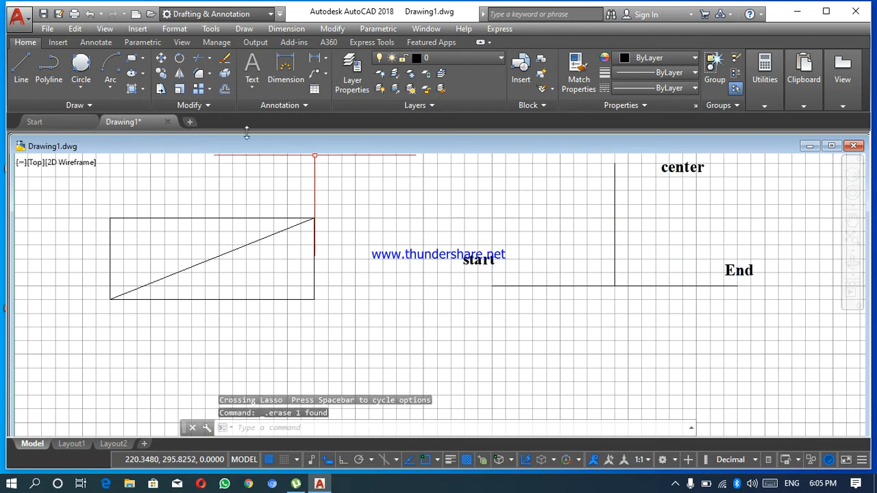
- Draw a Start, Center, Angle arc from the horizontal line's right end, centered on the line intersection, with an included angle of 70 degrees
left_click(109, 85)
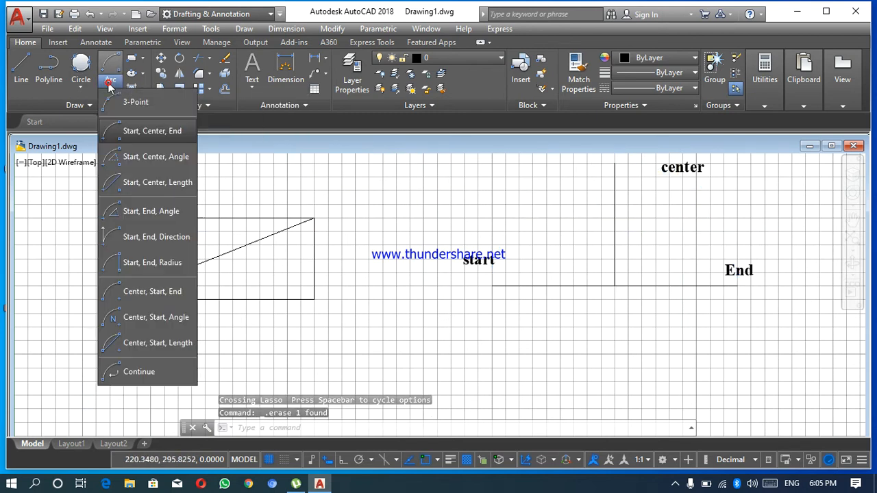
left_click(146, 156)
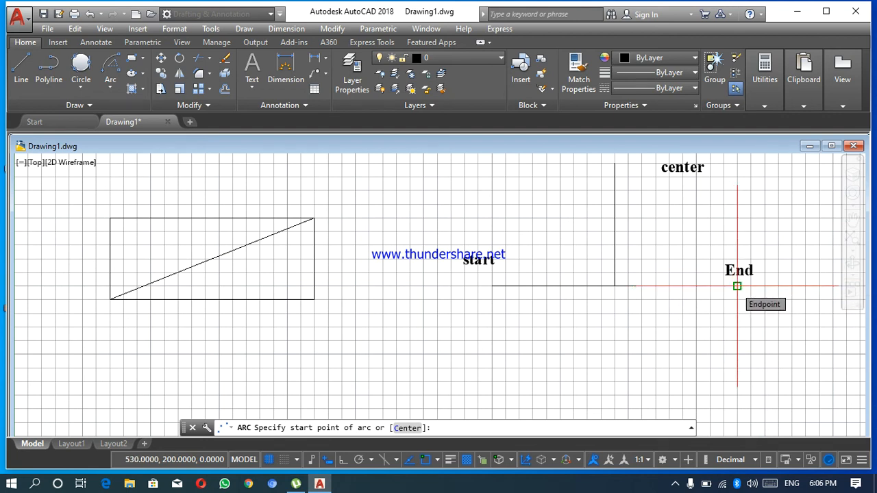
left_click(737, 286)
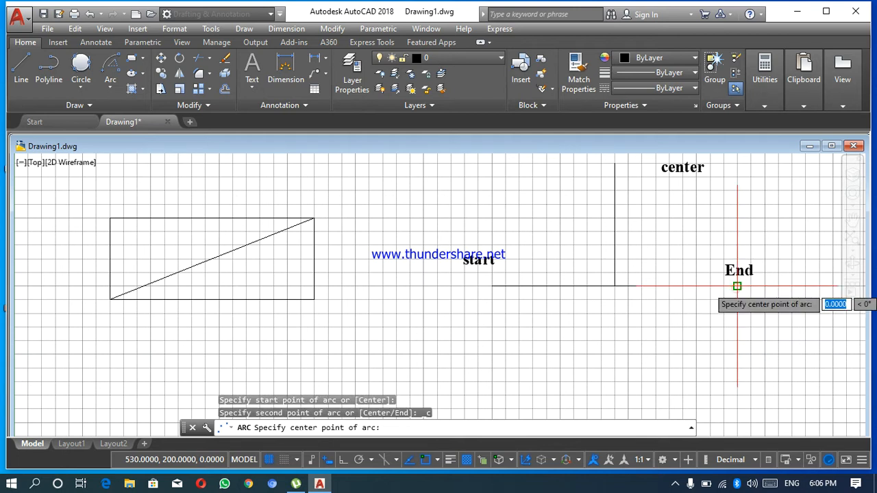
left_click(614, 286)
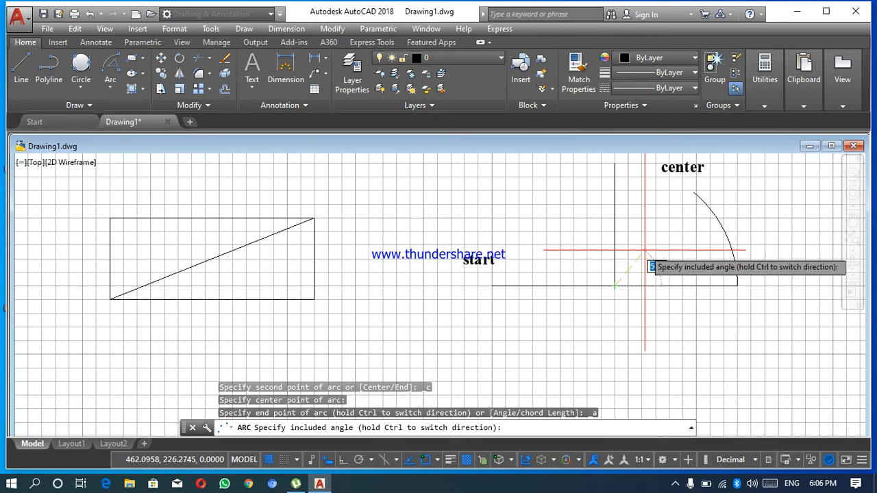
type("70")
key("Return")
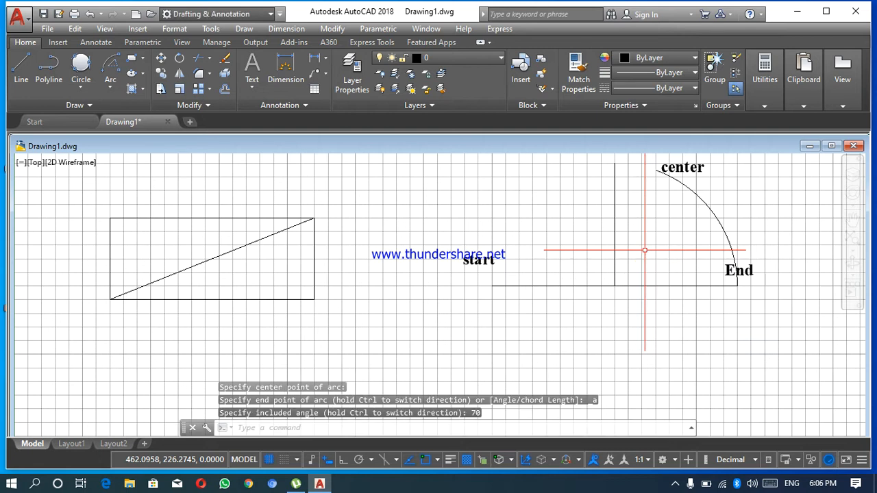
- Add an angular dimension to the arc, placing its dimension line inside the arc near the line intersection
left_click(326, 58)
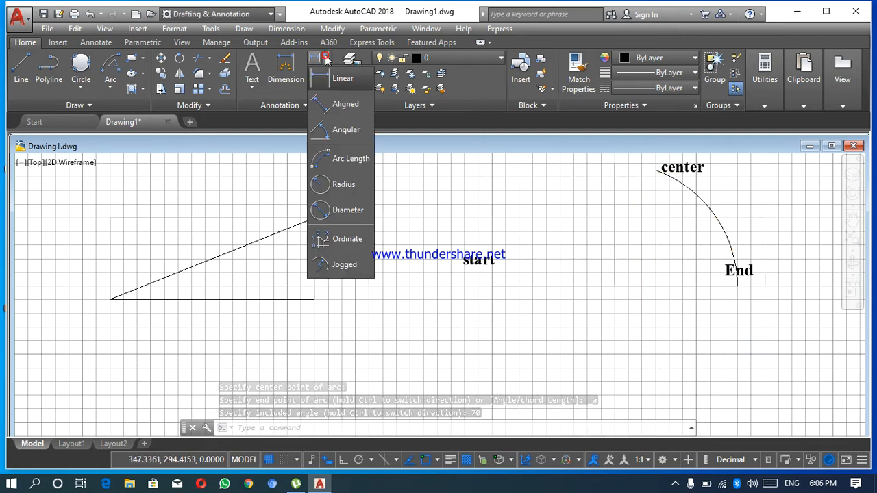
left_click(336, 131)
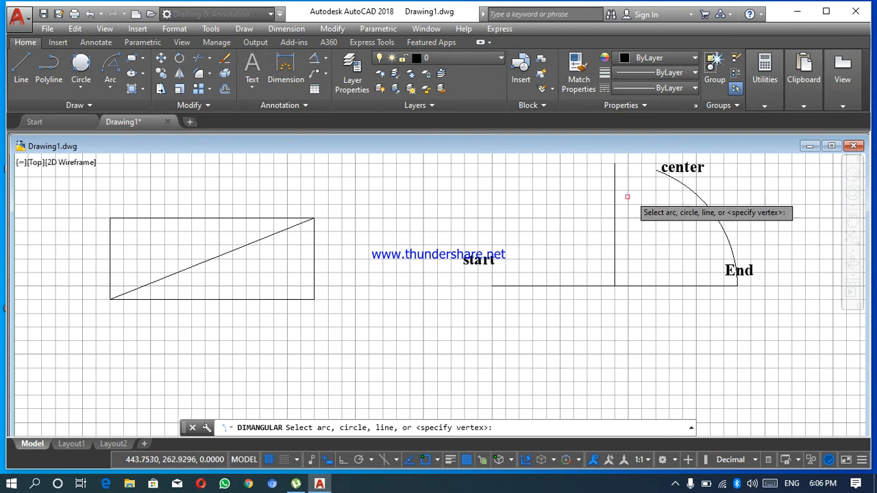
left_click(698, 195)
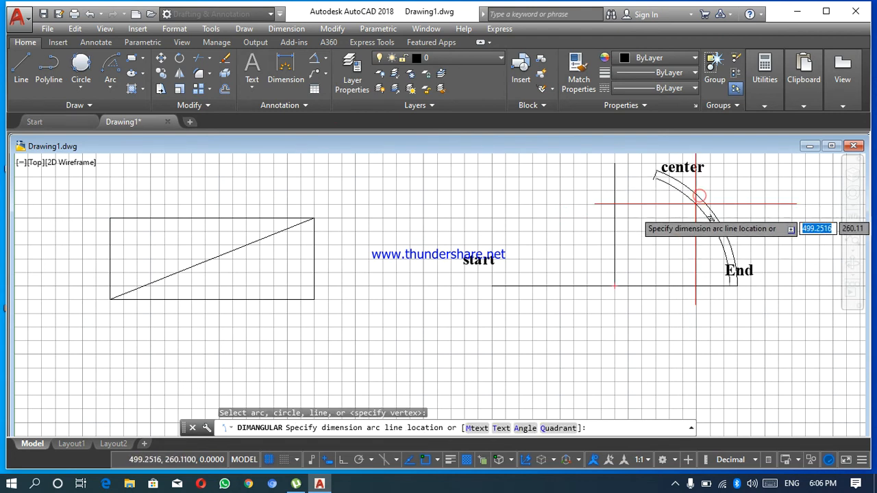
left_click(652, 231)
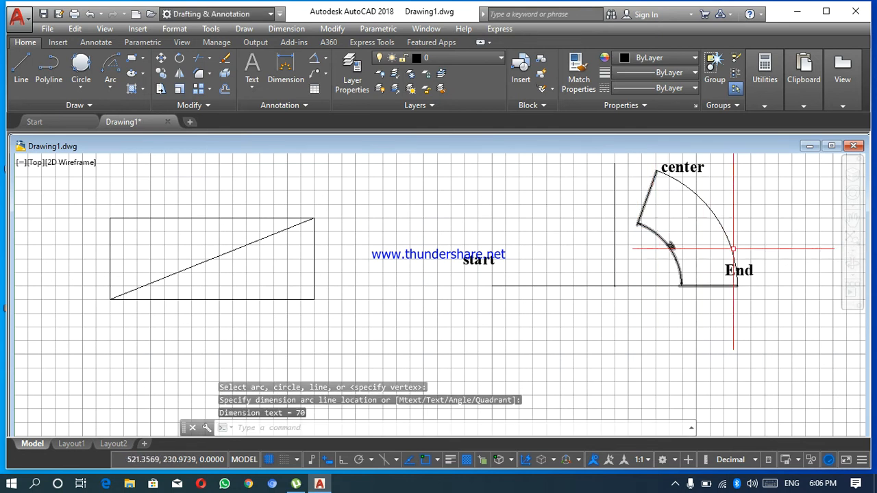
- Examine the arc's angular dimension text up close
left_click(852, 248)
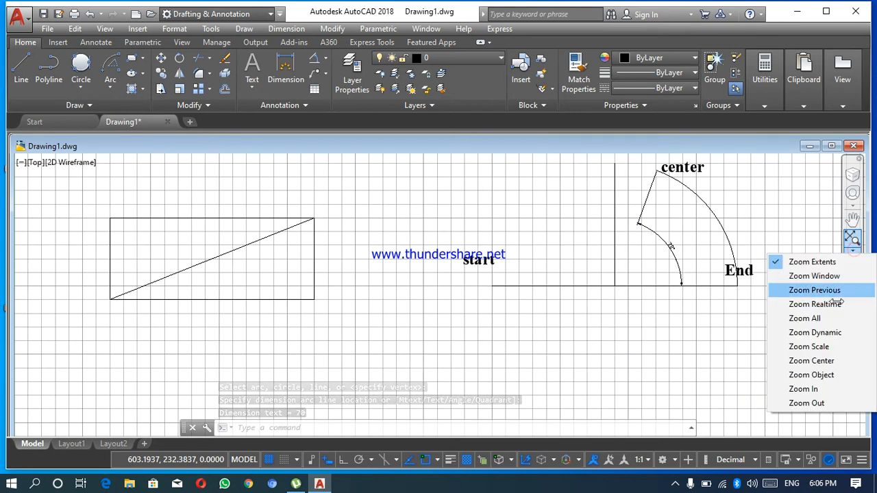
left_click(802, 389)
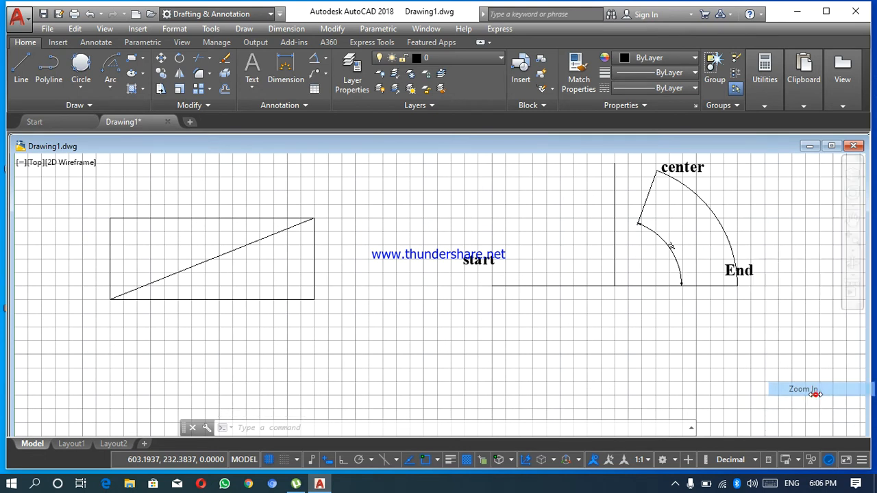
left_click(852, 219)
mouse_move(746, 211)
left_mouse_down()
mouse_move(642, 293)
mouse_move(538, 323)
mouse_move(521, 353)
left_mouse_up()
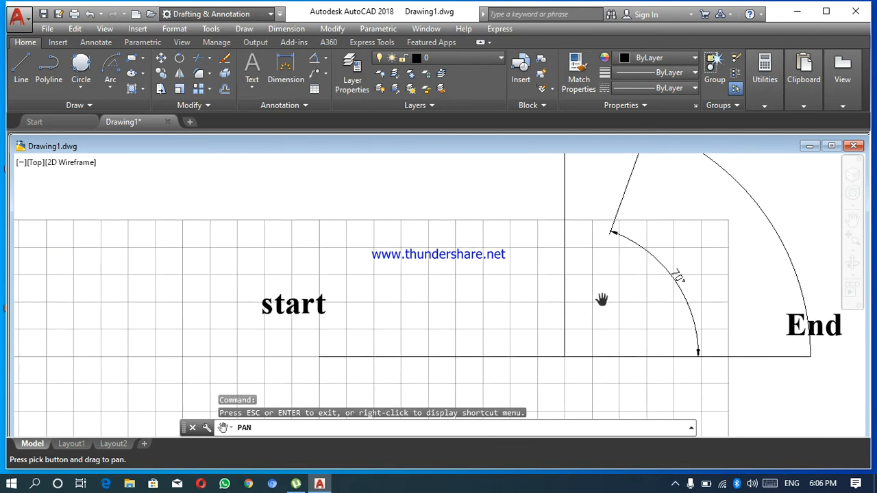
mouse_move(611, 297)
left_mouse_down()
mouse_move(554, 381)
mouse_move(608, 316)
left_mouse_up()
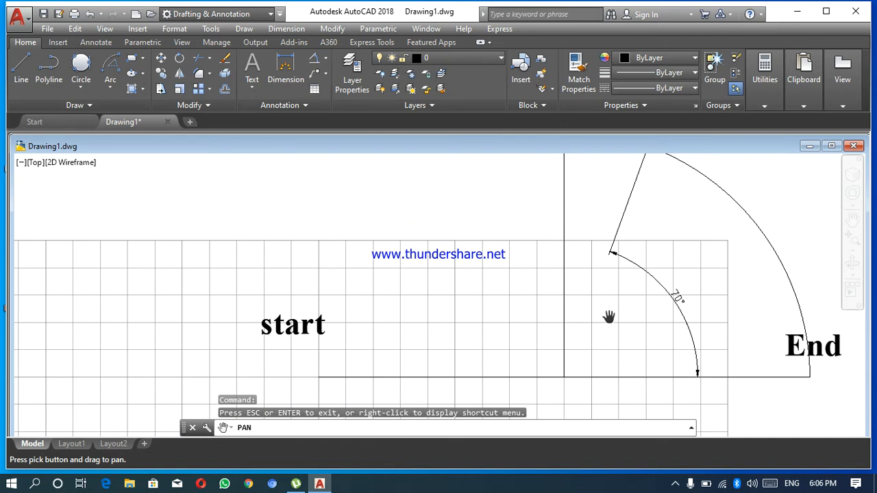
left_click(855, 240)
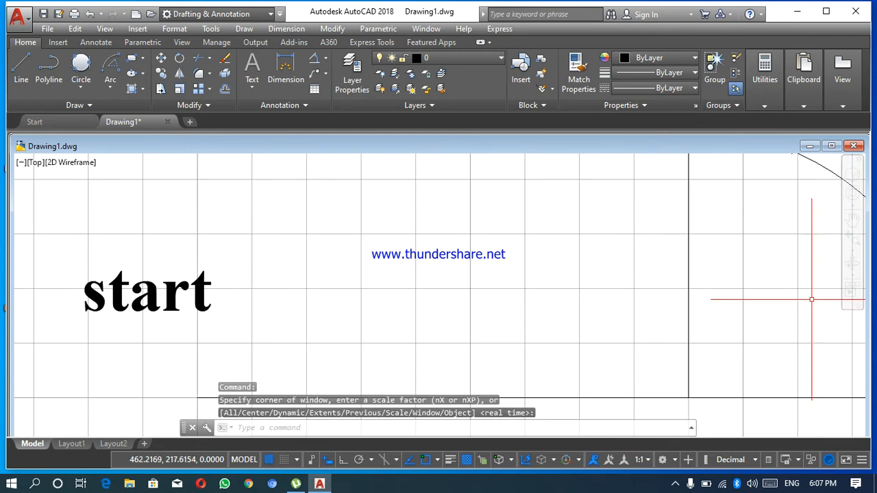
left_click(853, 250)
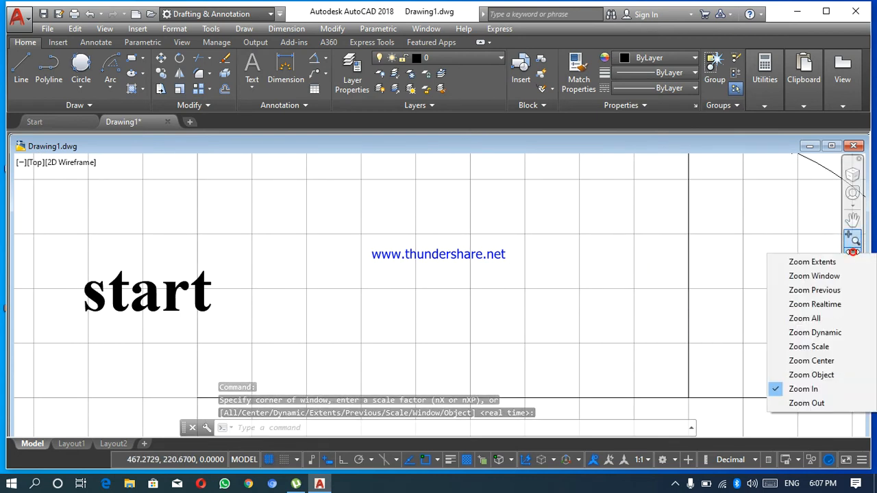
left_click(806, 403)
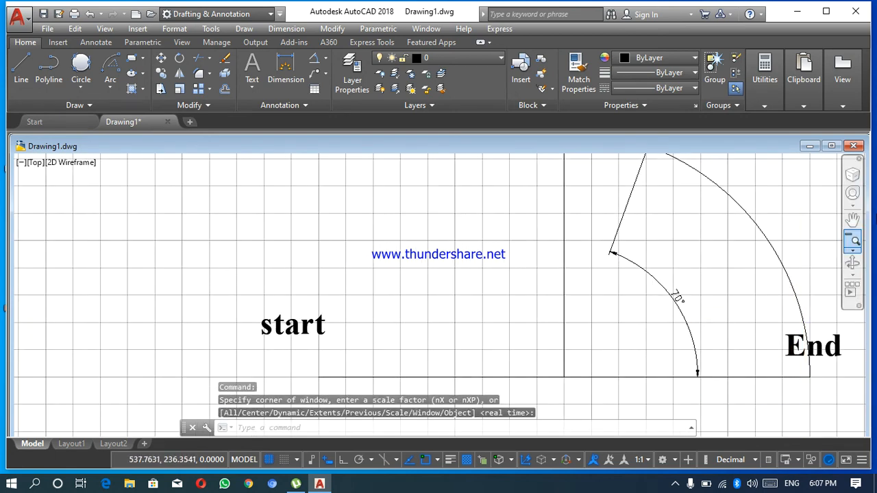
- Erase the arc beside the vertical line together with its angular dimension
left_click(852, 236)
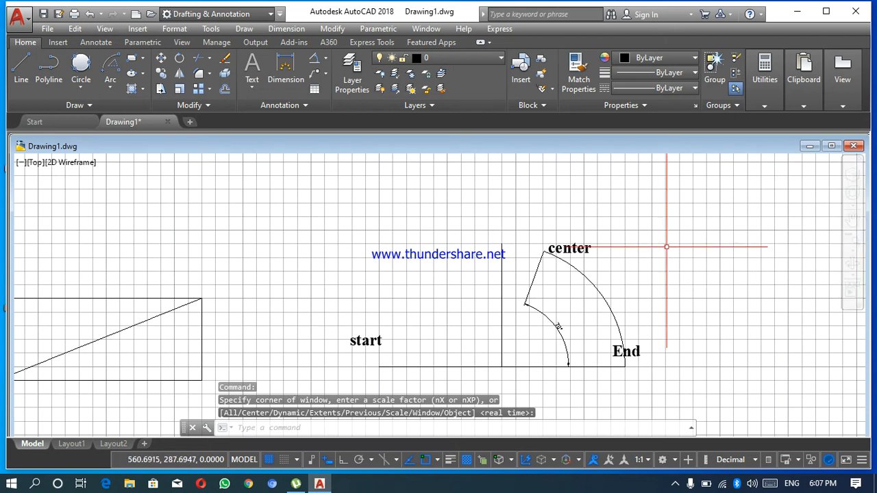
left_click_drag(647, 244, 547, 335)
key("Delete")
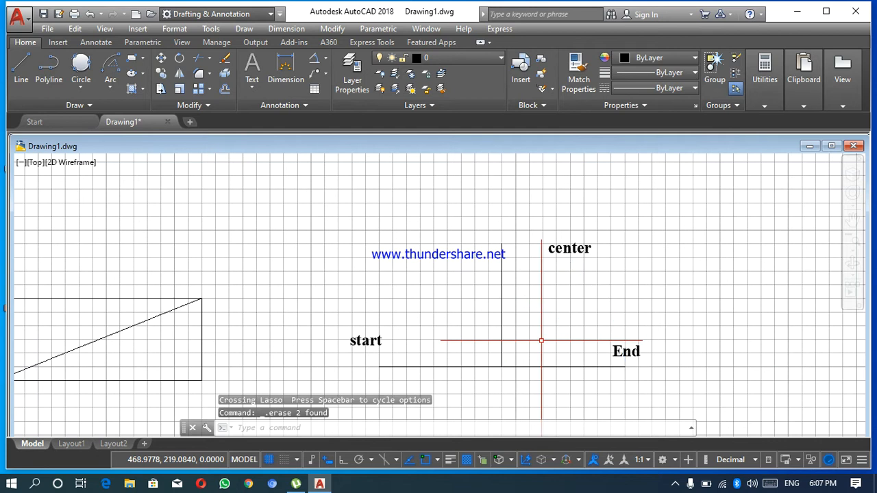
- Draw a Start, Center, Length arc from the horizontal line's right end, centered on the line intersection, with a chord length of 90
left_click(114, 85)
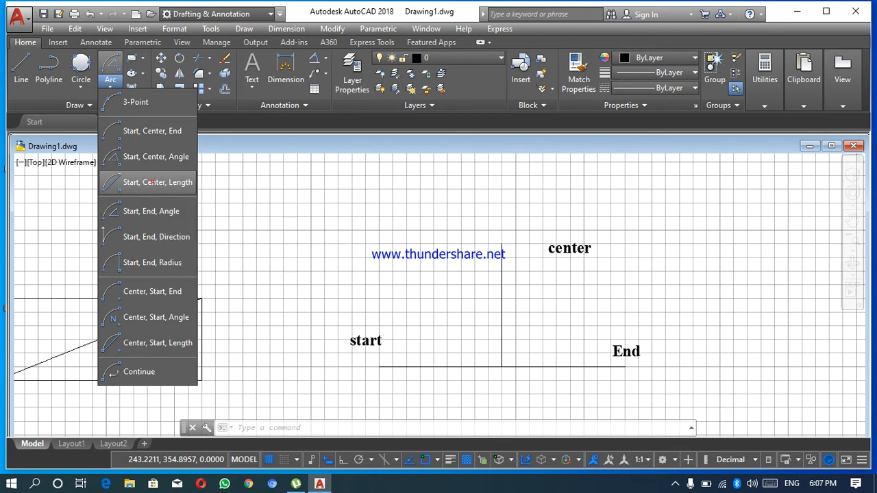
left_click(152, 181)
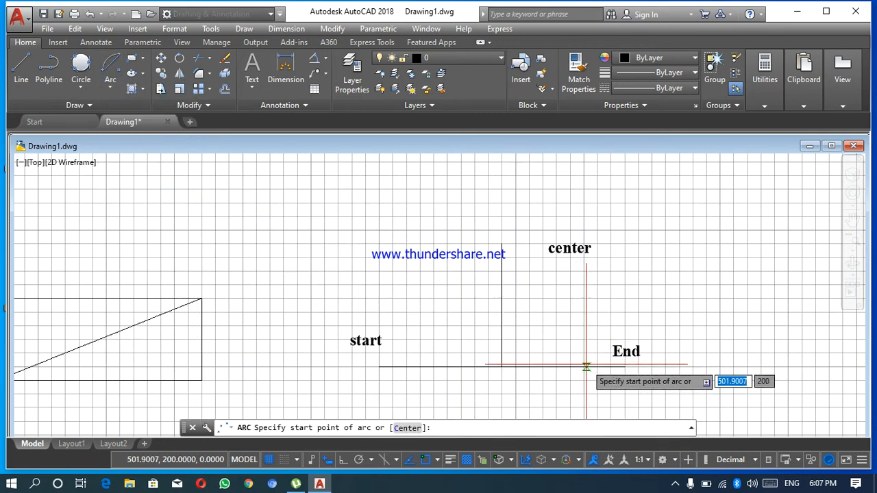
left_click(625, 367)
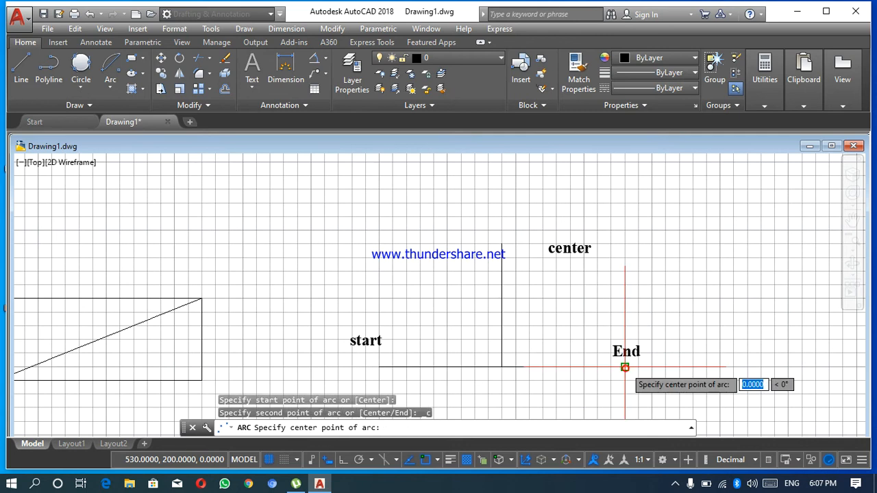
left_click(501, 367)
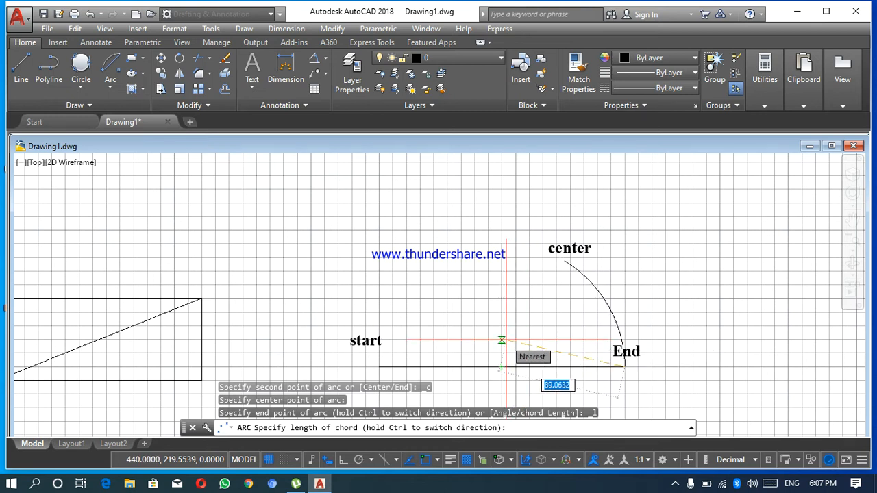
type("0")
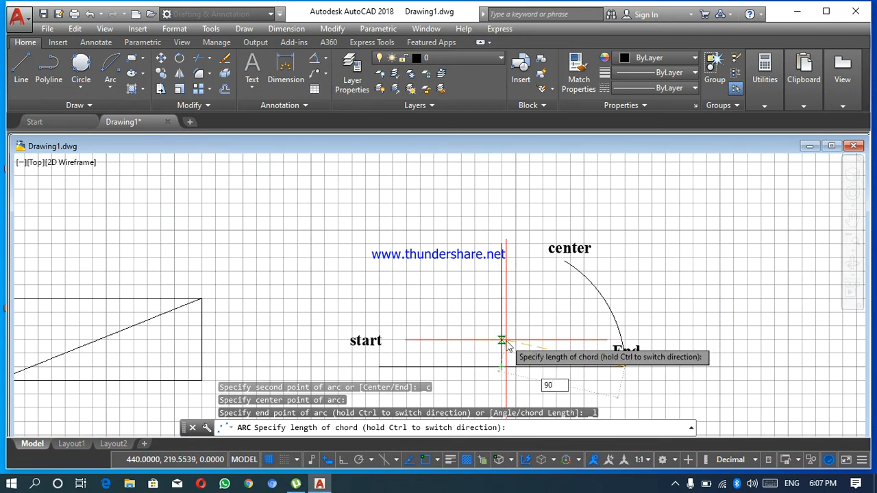
key("Return")
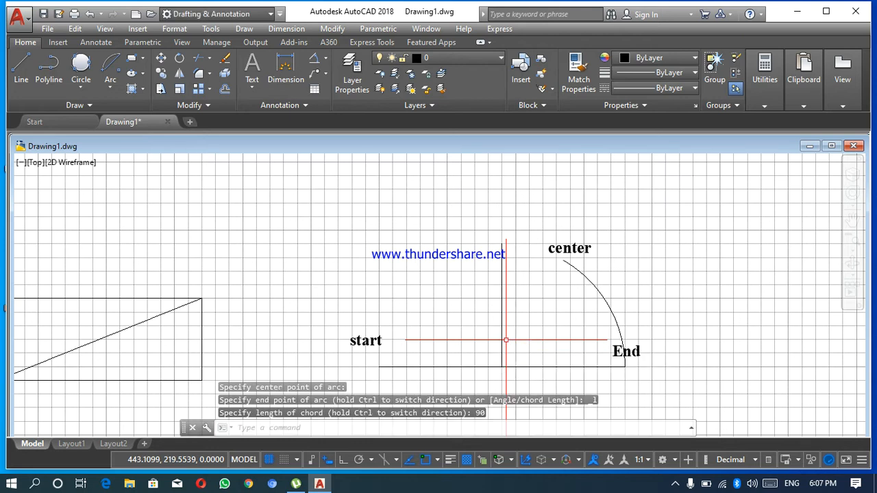
- Add an aligned dimension between the arc's two endpoints, placing its dimension line on the inner side of the arc
left_click(327, 60)
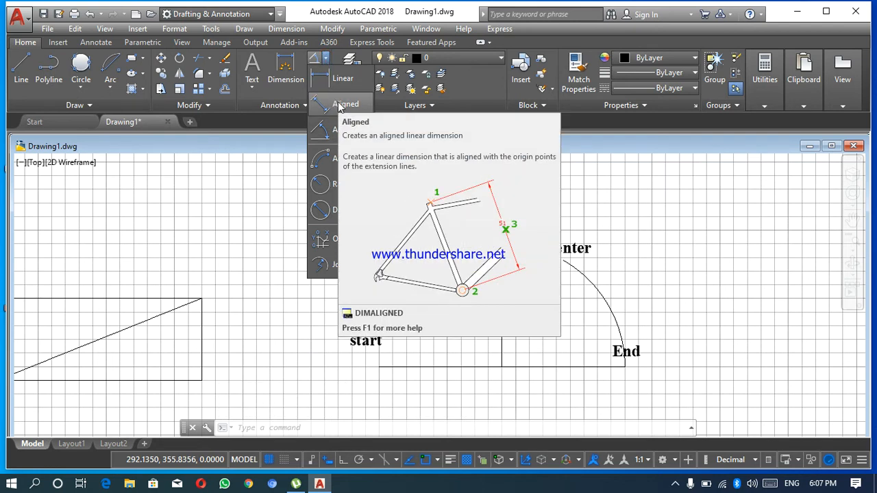
left_click(338, 104)
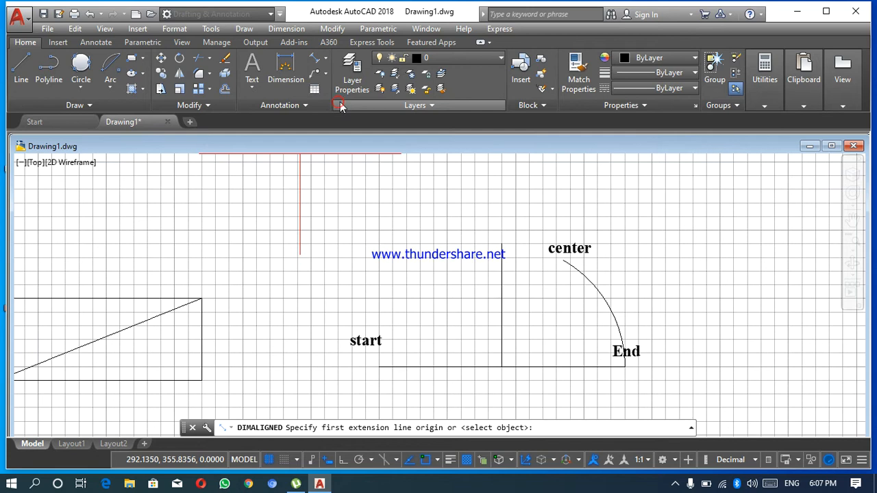
left_click(564, 263)
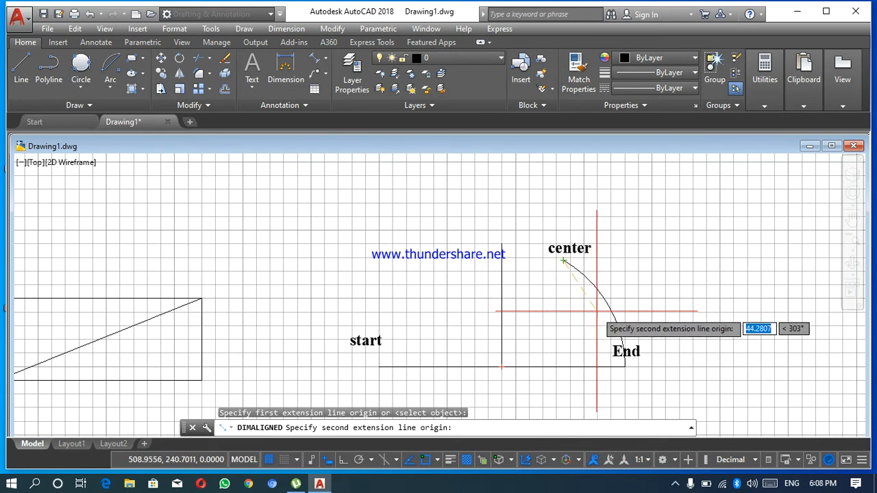
left_click(624, 366)
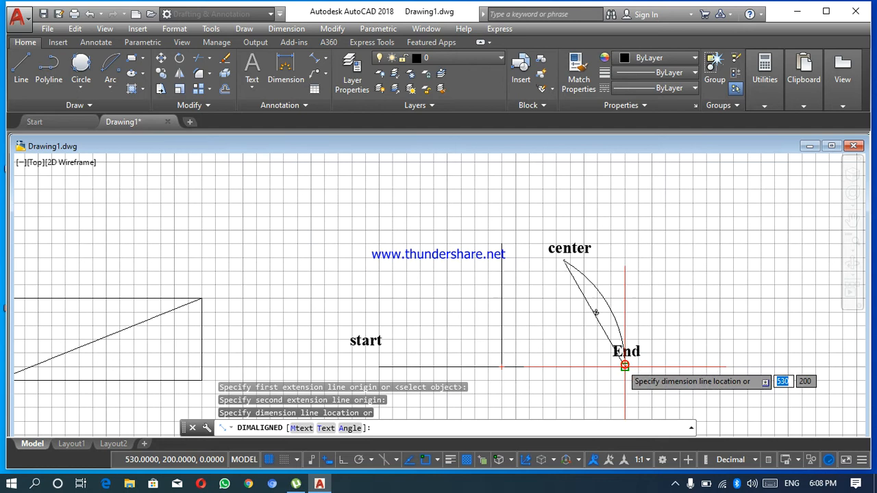
left_click(578, 368)
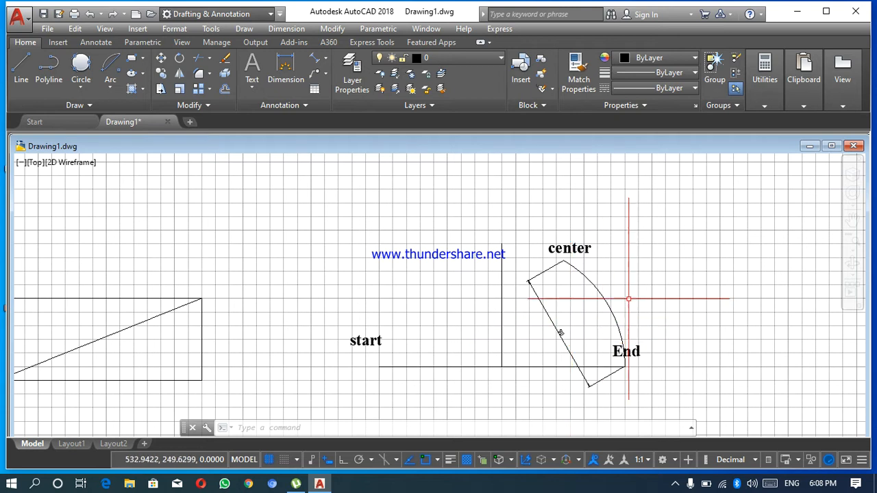
- Erase the chord-length arc together with its aligned dimension
left_click_drag(637, 288, 531, 344)
key("Delete")
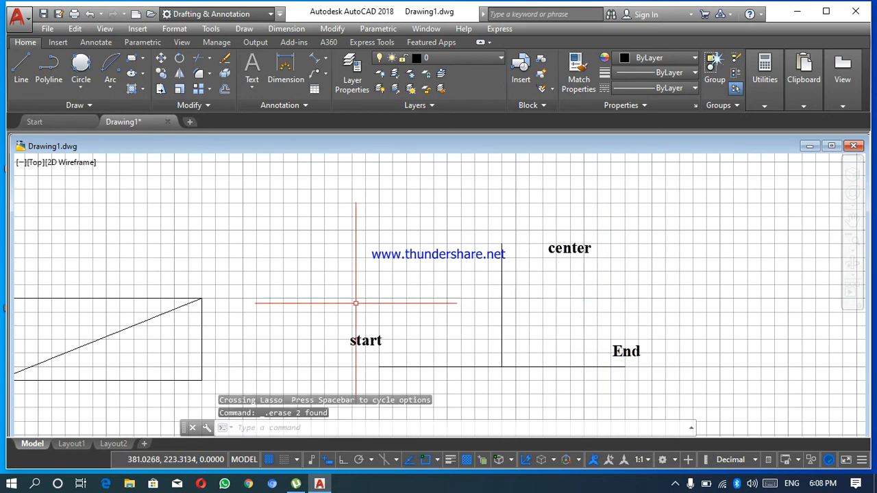
- Draw a Start, End, Angle arc from the horizontal line's right end to its left end with an included angle of 170 degrees
left_click(109, 86)
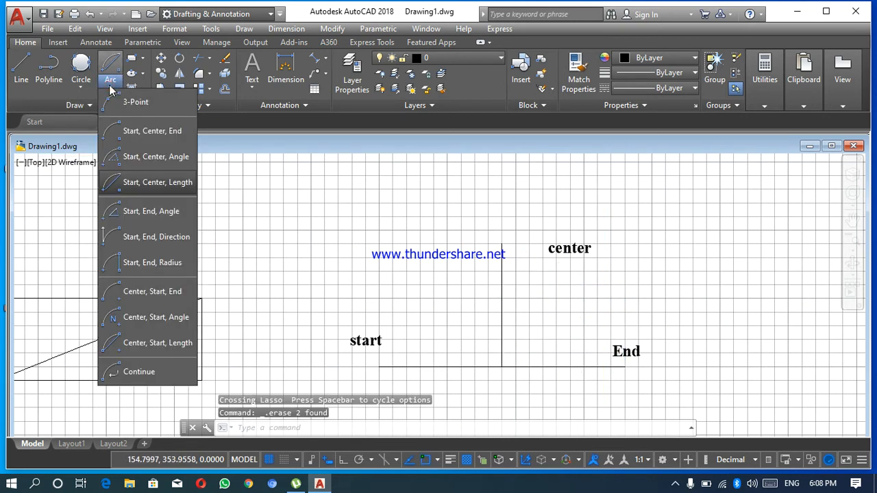
left_click(136, 210)
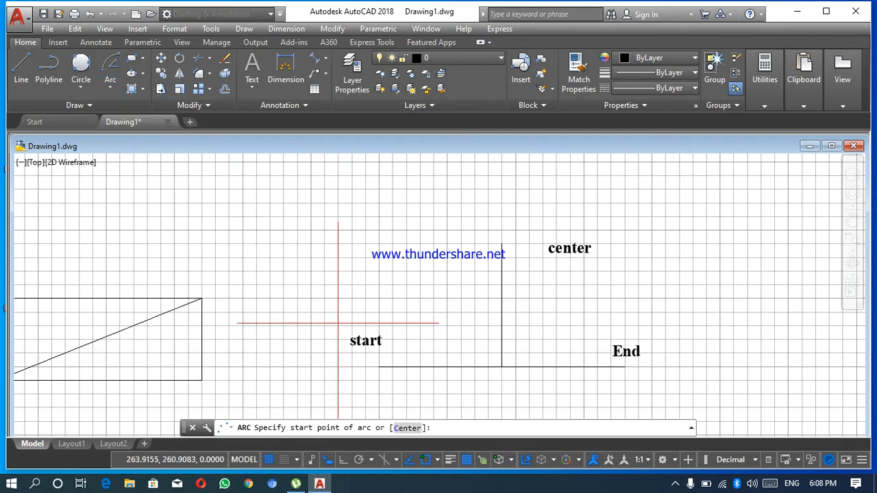
left_click(625, 367)
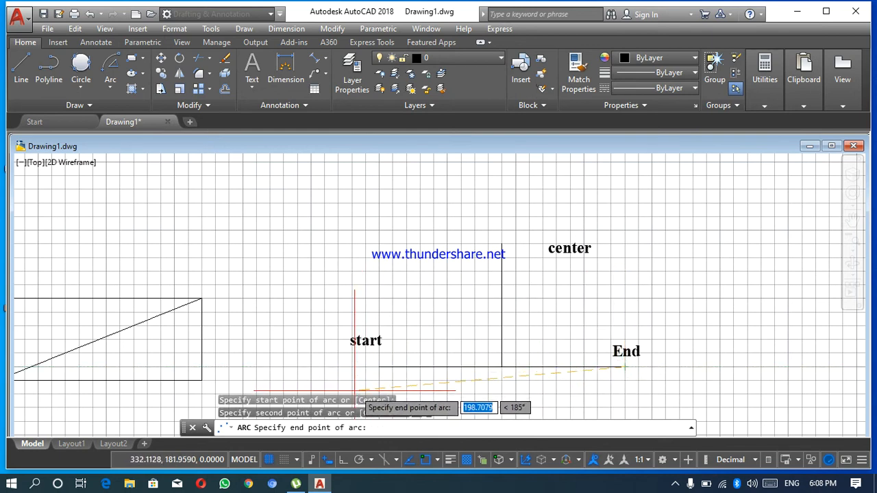
left_click(379, 367)
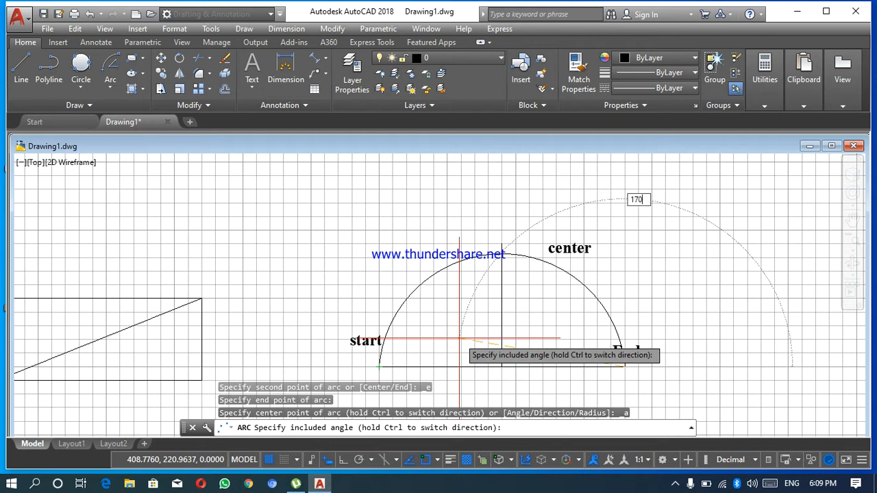
key("Return")
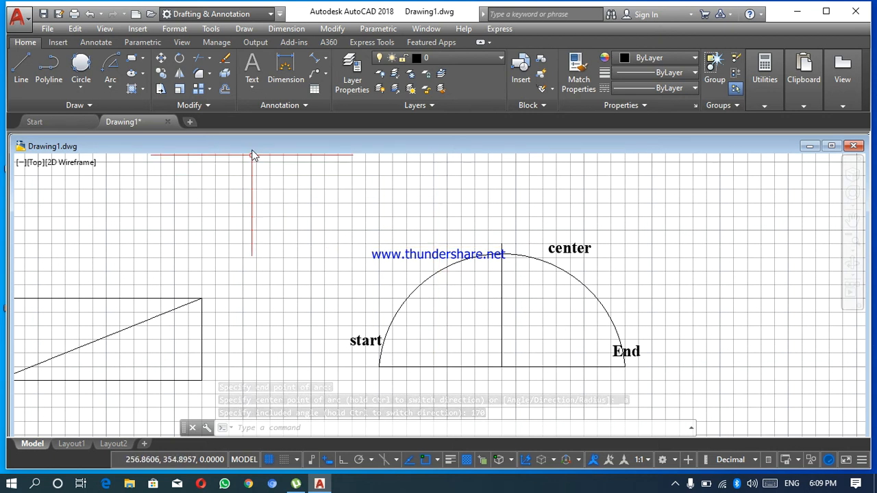
- Add an angular dimension to the large arc above the horizontal line, placing its dimension line just inside the arc
left_click(325, 62)
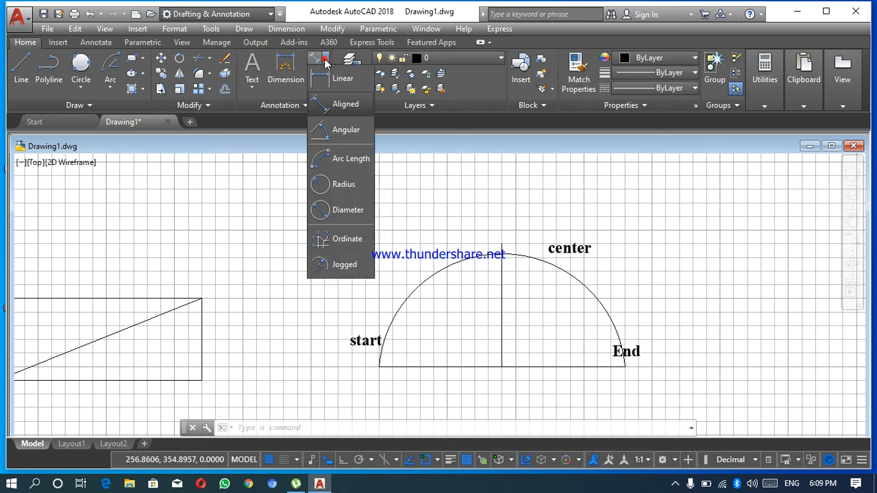
left_click(345, 130)
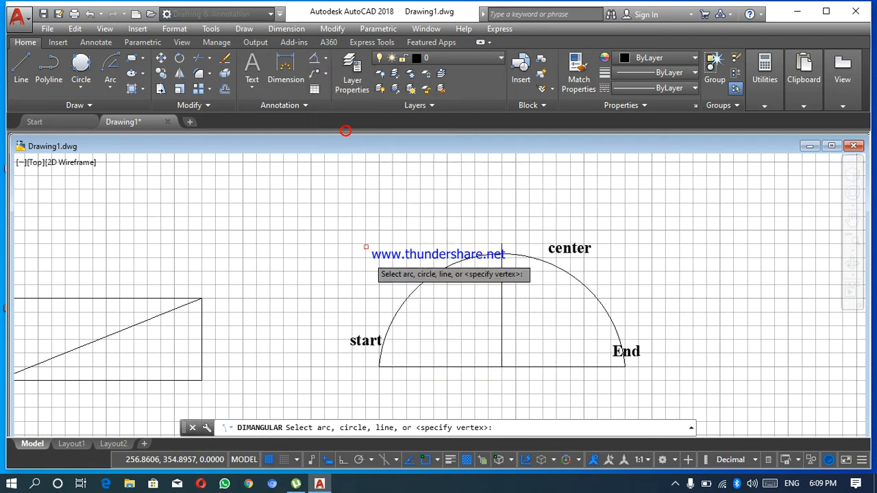
left_click(386, 332)
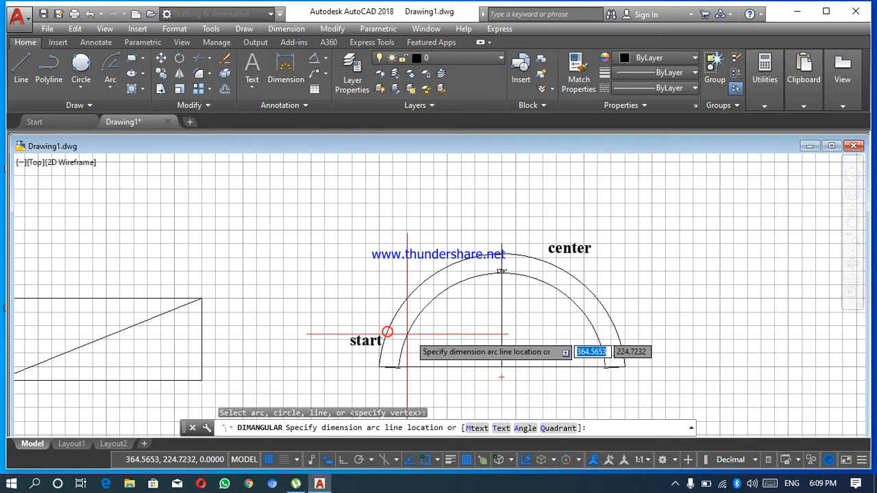
left_click(422, 321)
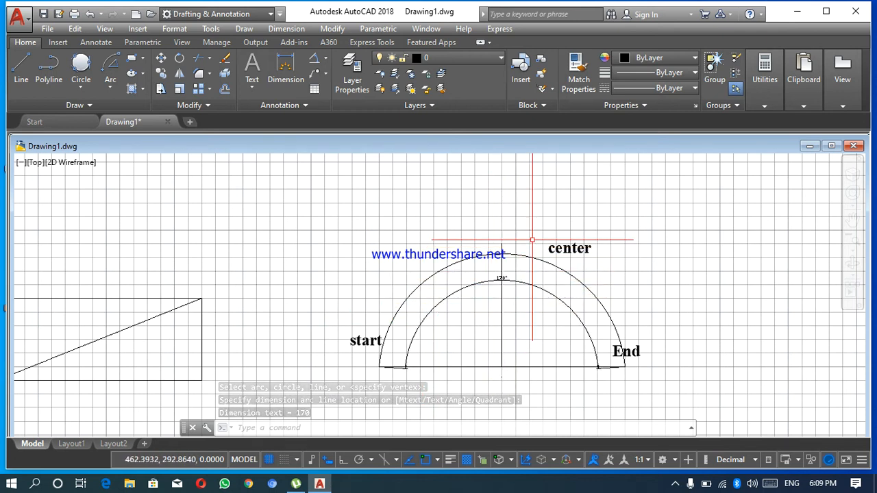
- Erase the 170-degree arc together with its angular dimension
left_click_drag(641, 268, 532, 352)
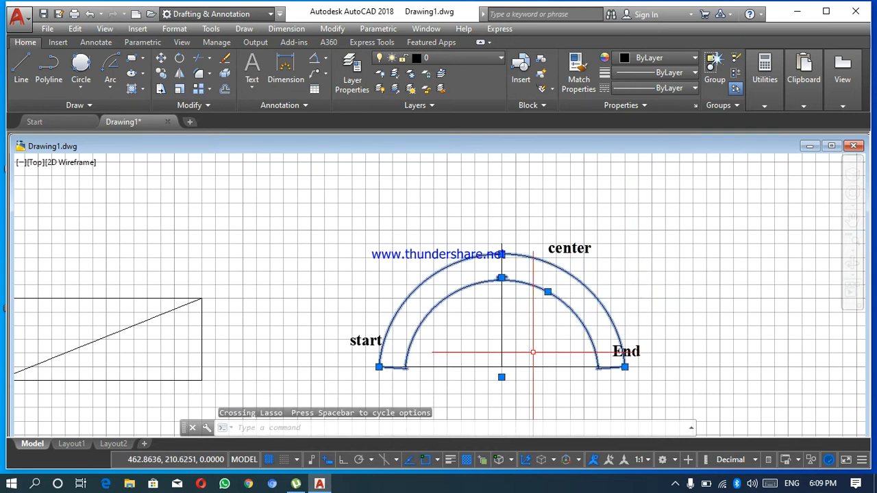
key("Delete")
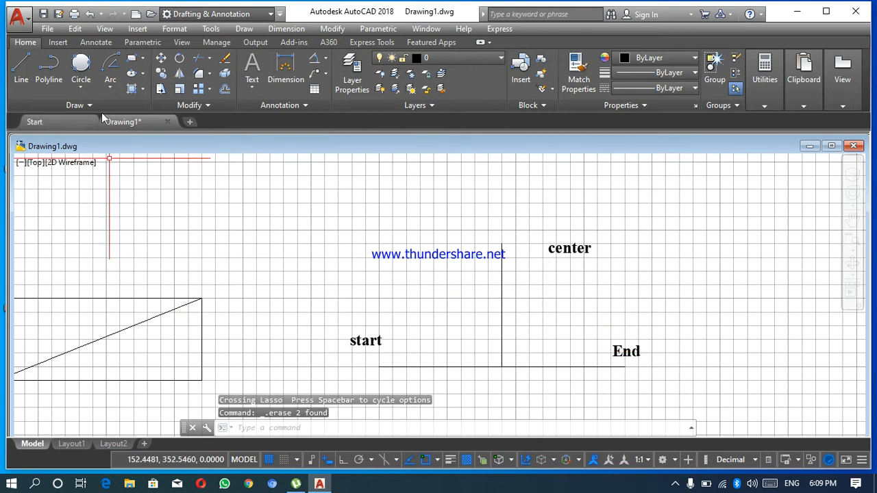
- Draw a Start, End, Direction arc from the horizontal line's left end to its right end with a tangent direction of 40 degrees
left_click(112, 87)
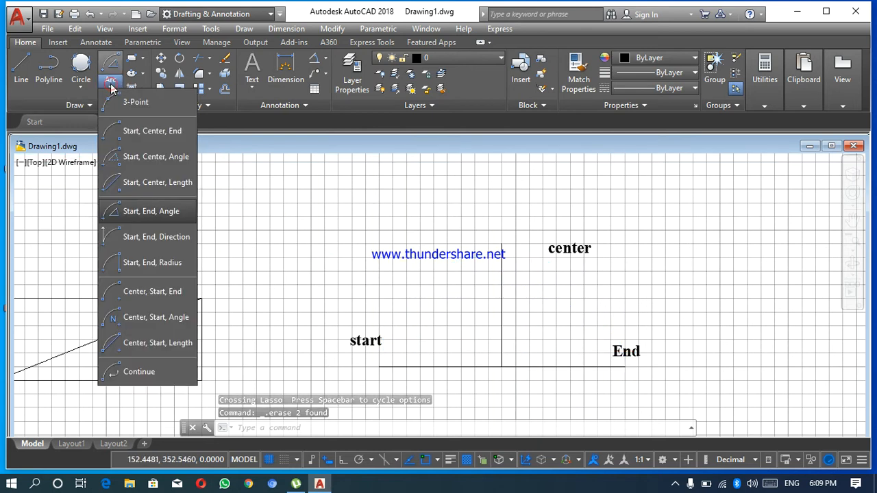
left_click(137, 238)
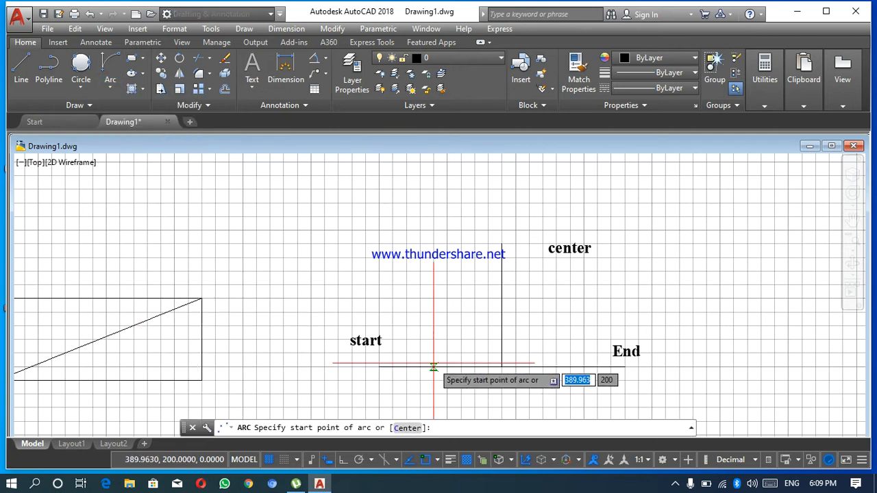
left_click(379, 368)
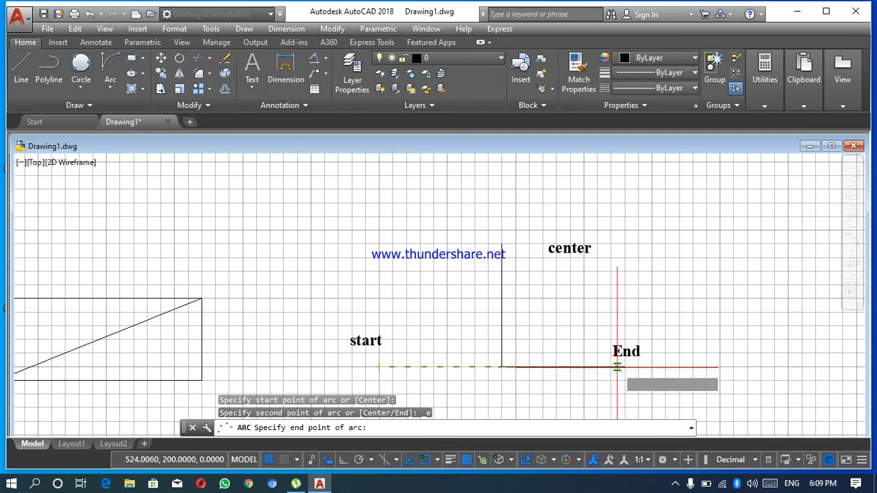
left_click(624, 367)
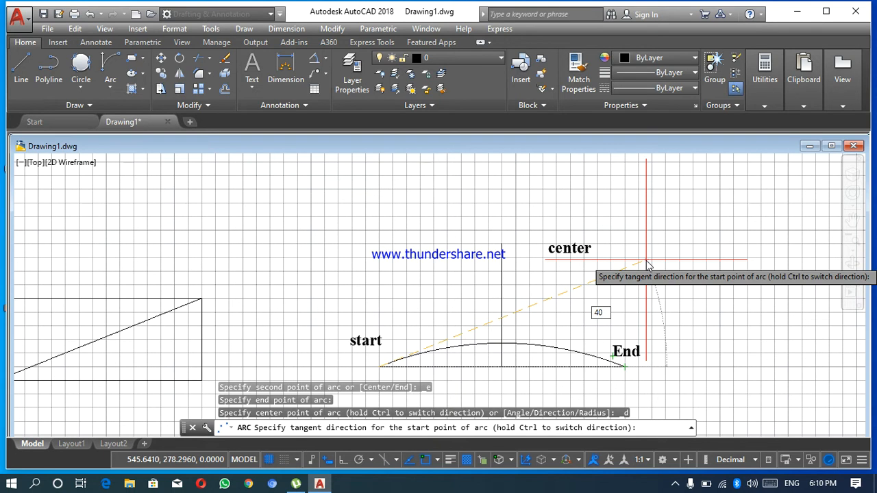
key("Return")
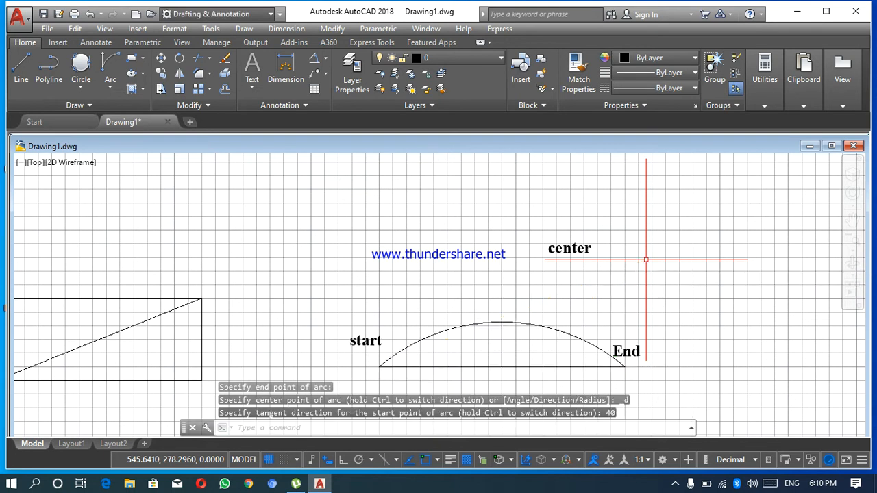
- Preview an angular dimension on the new arc to check its included angle, without placing the dimension
left_click(325, 59)
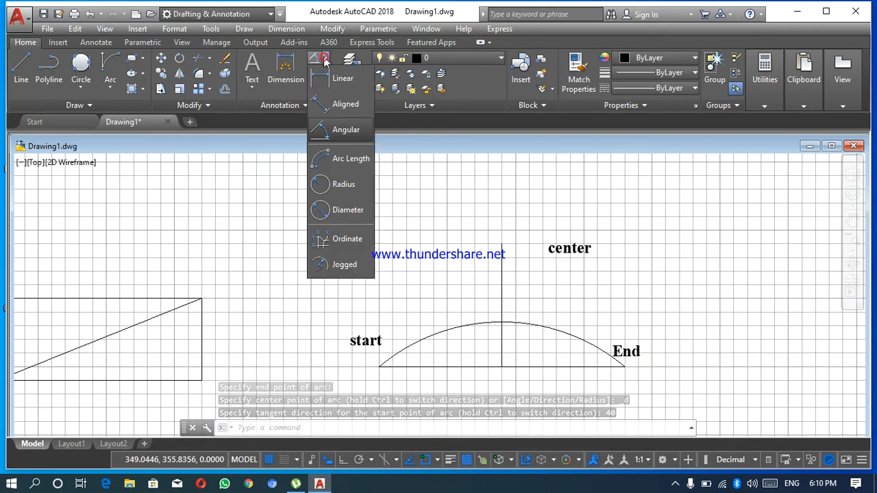
left_click(343, 129)
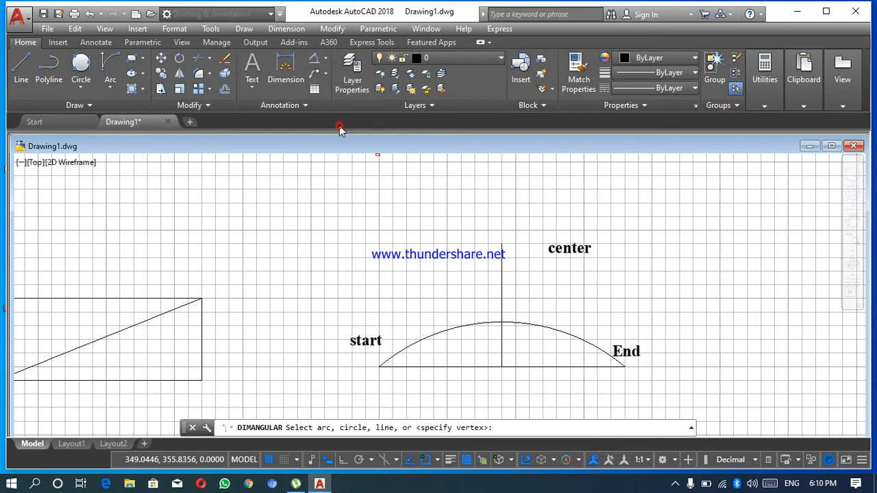
left_click(446, 329)
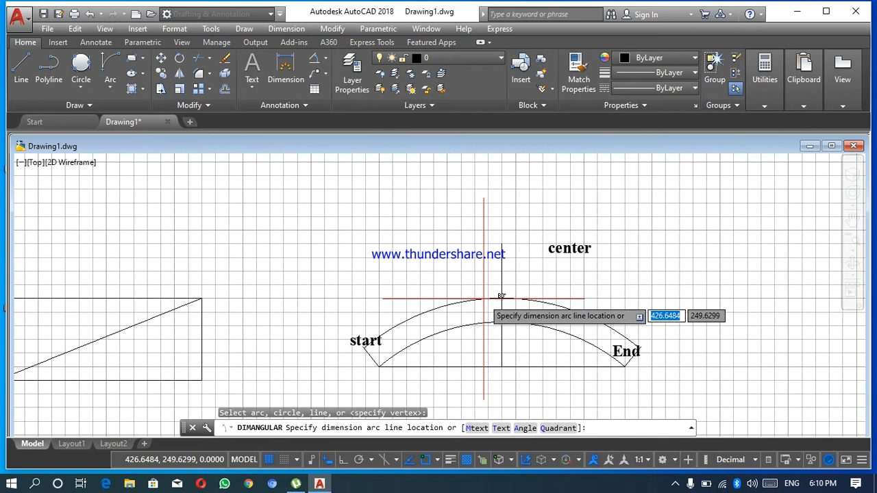
key("Escape")
- Erase the Start, End, Direction arc above the horizontal line
left_click_drag(567, 313, 541, 344)
key("Delete")
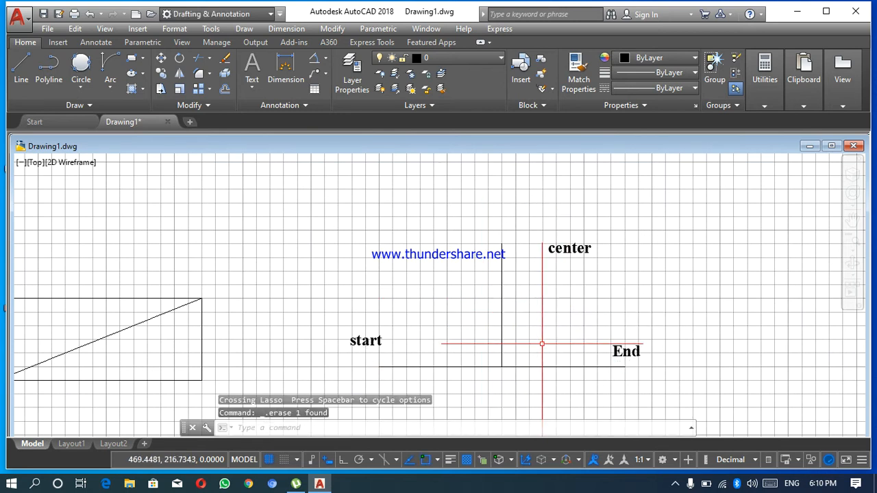
- Try to draw a Start, End, Radius arc from the horizontal line's left end to its right end with radius 40
left_click(109, 88)
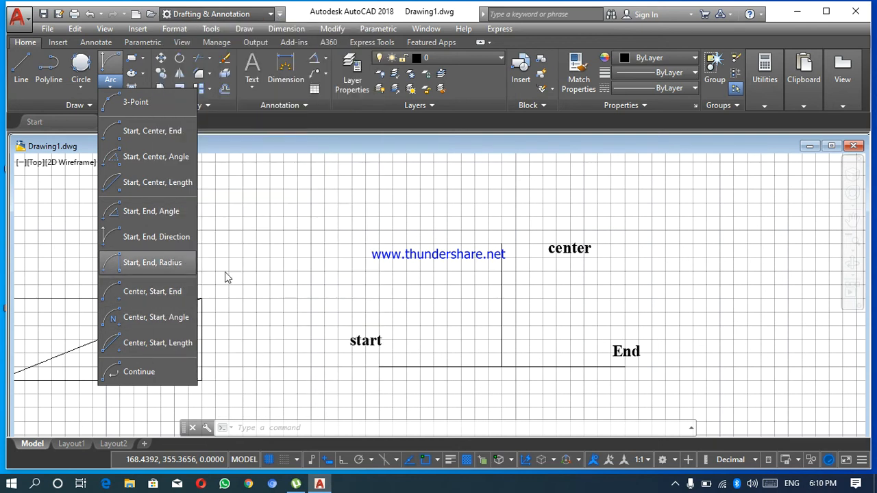
left_click(142, 264)
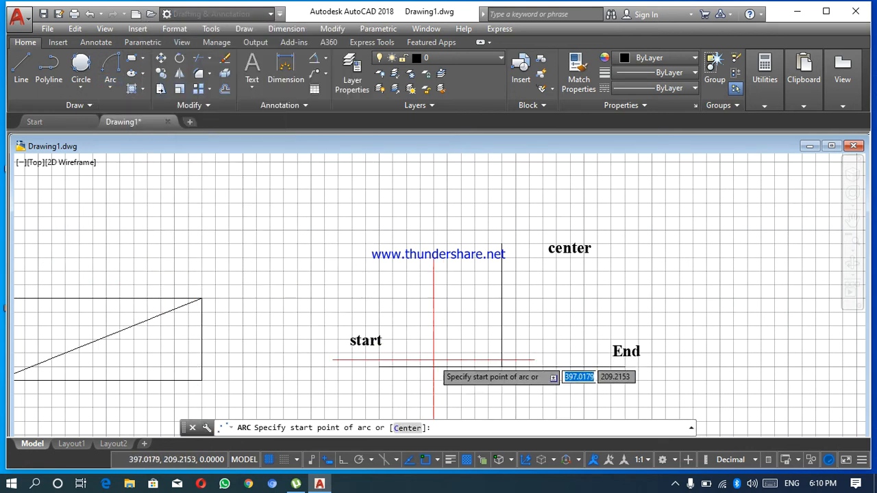
left_click(379, 367)
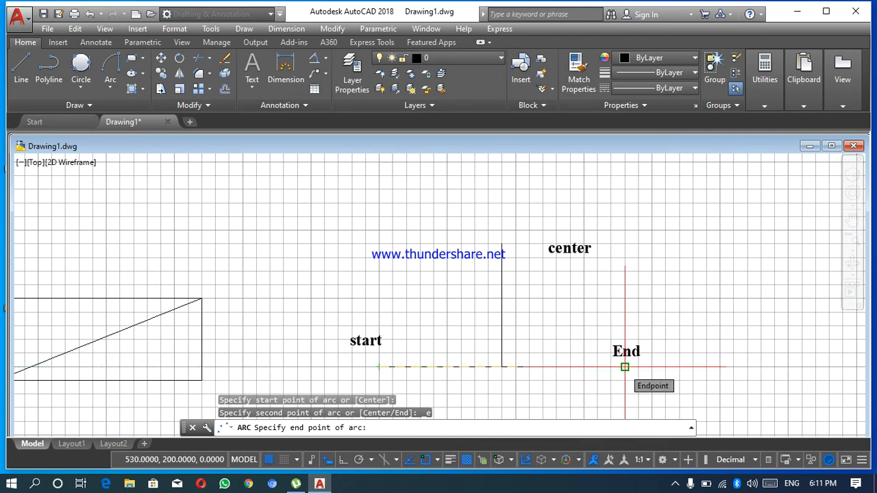
left_click(624, 367)
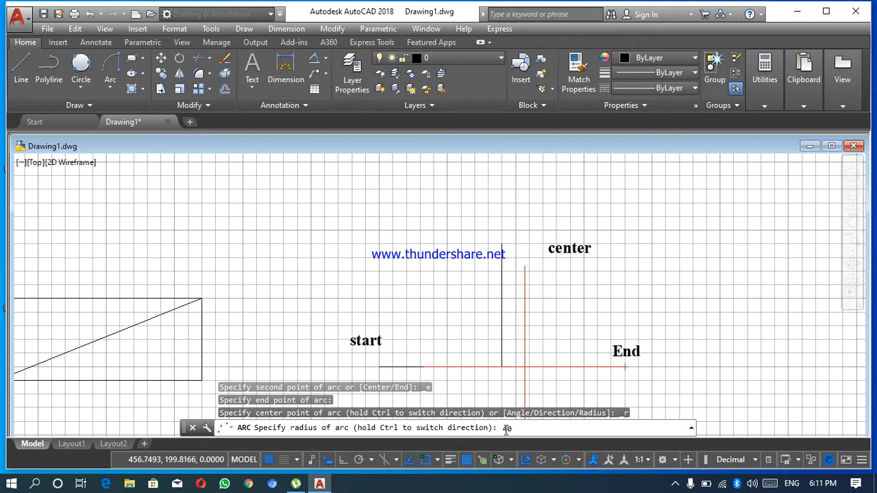
key("Return")
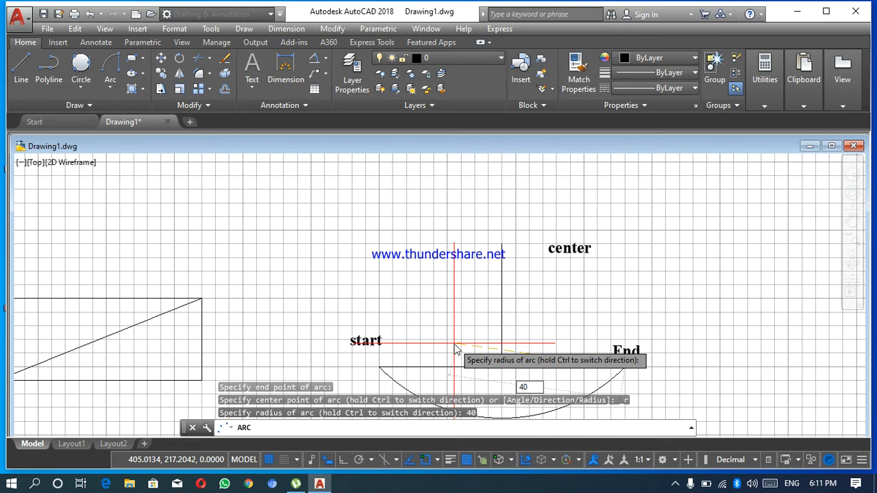
key("Return")
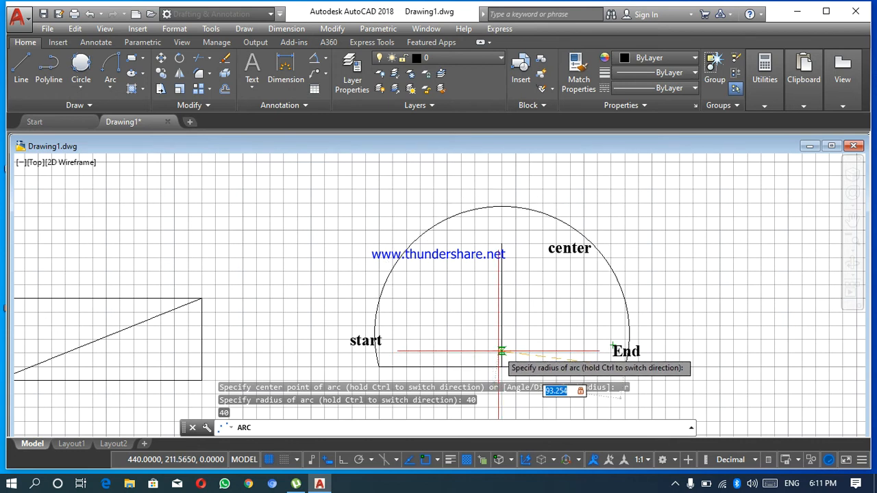
key("Escape")
key("ctrl+9")
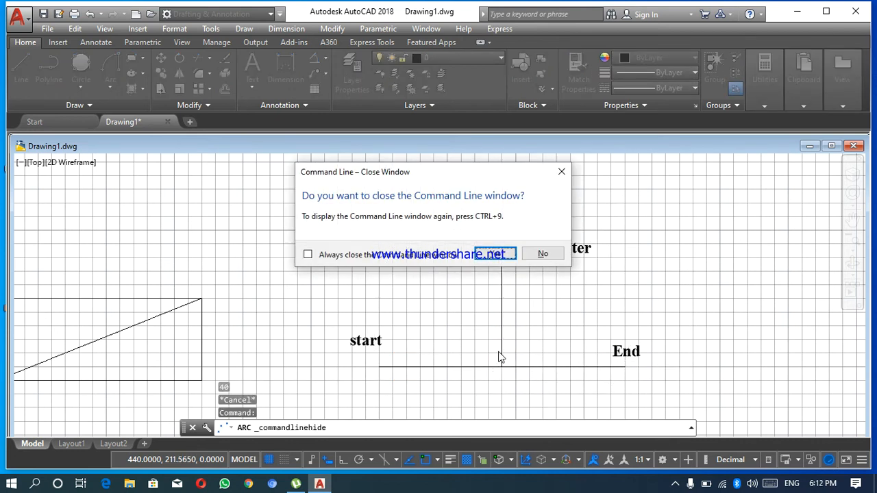
left_click(541, 254)
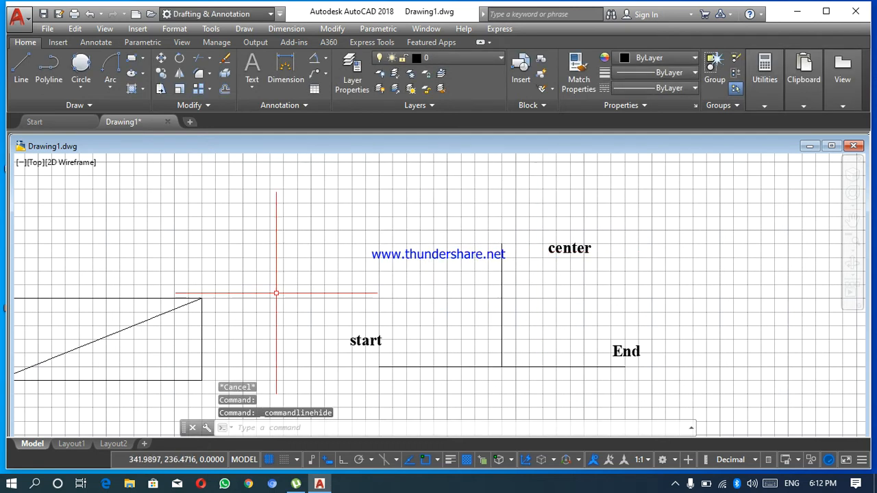
left_click(111, 81)
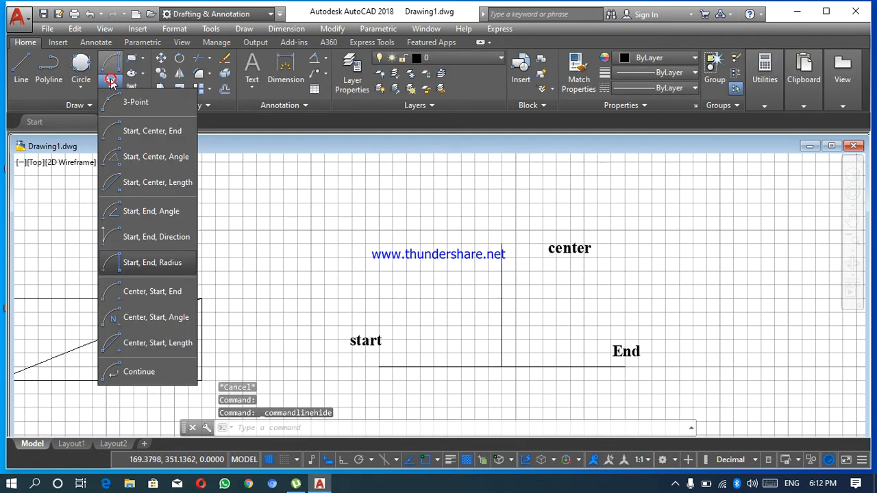
left_click(157, 265)
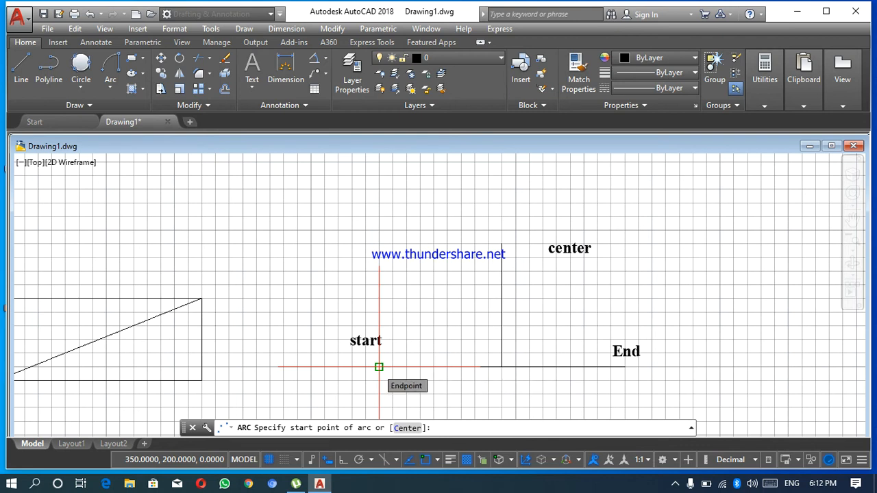
left_click(378, 367)
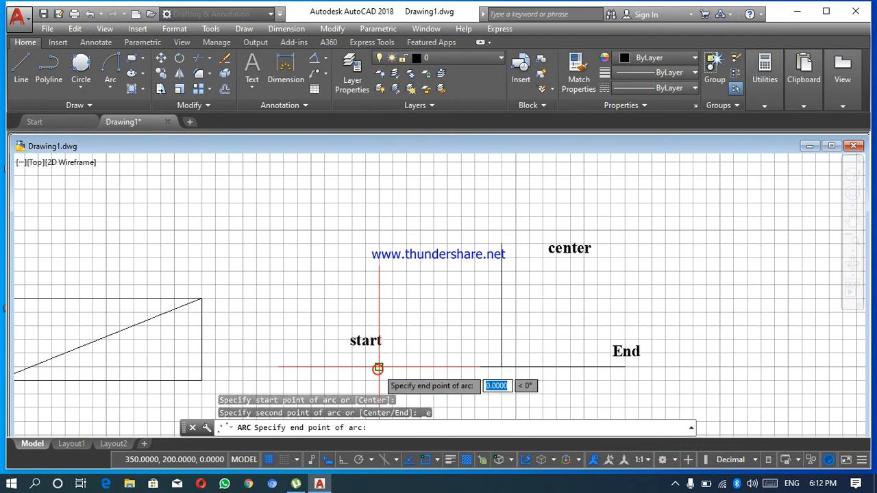
type("e")
key("Return")
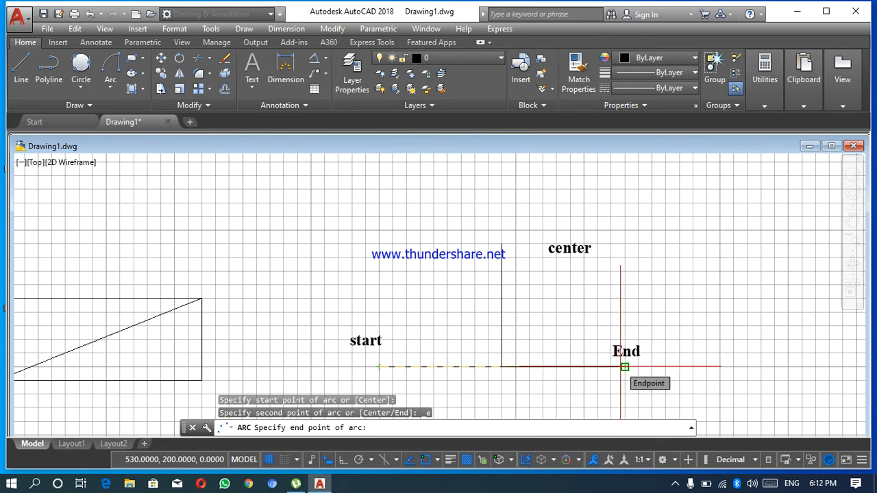
left_click(624, 367)
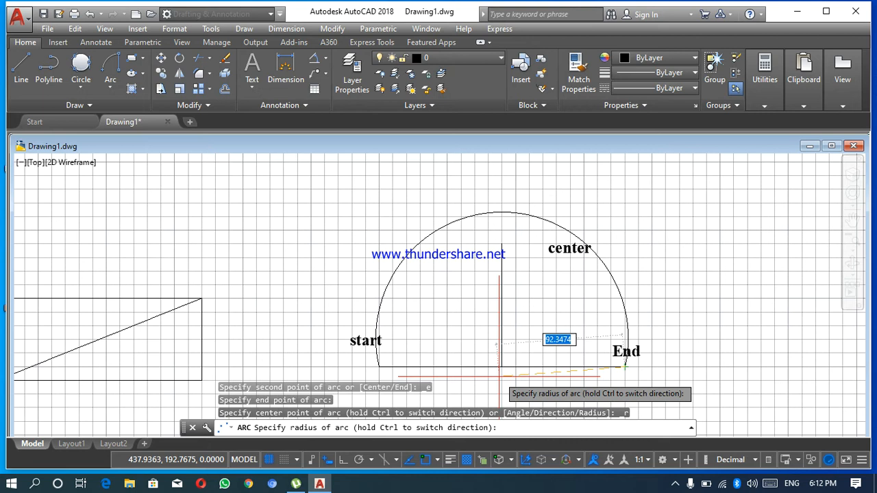
key("ctrl+9")
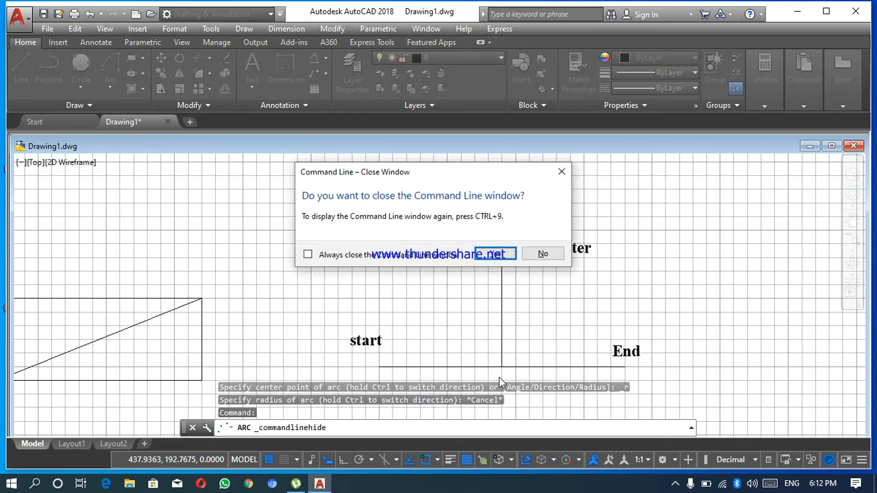
left_click(542, 253)
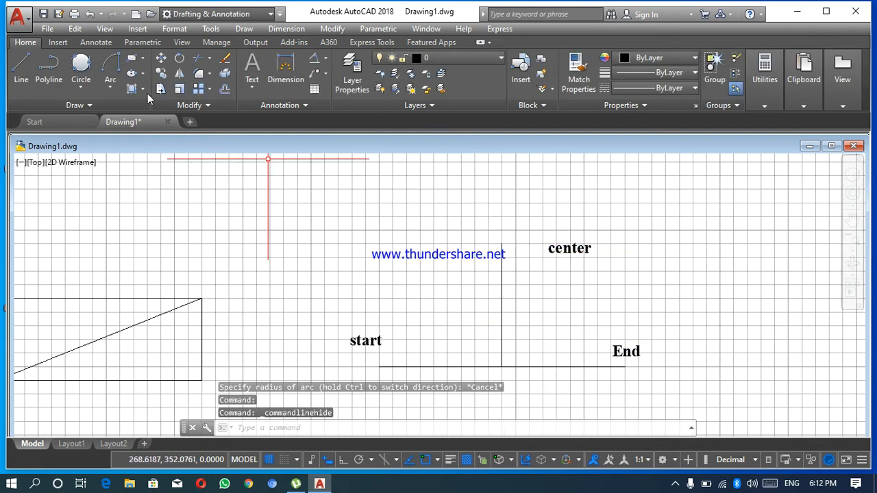
- Draw a Start, End, Radius arc from the horizontal line's left end to its right end with a radius of 100
left_click(110, 85)
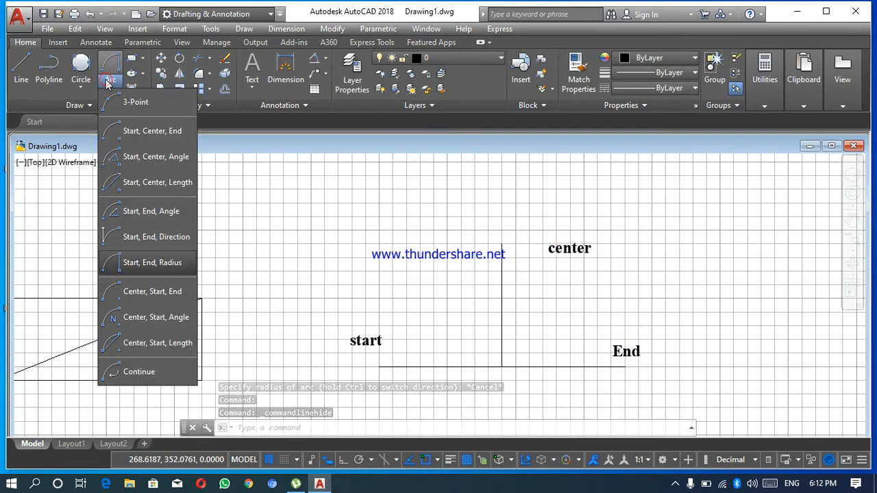
left_click(153, 264)
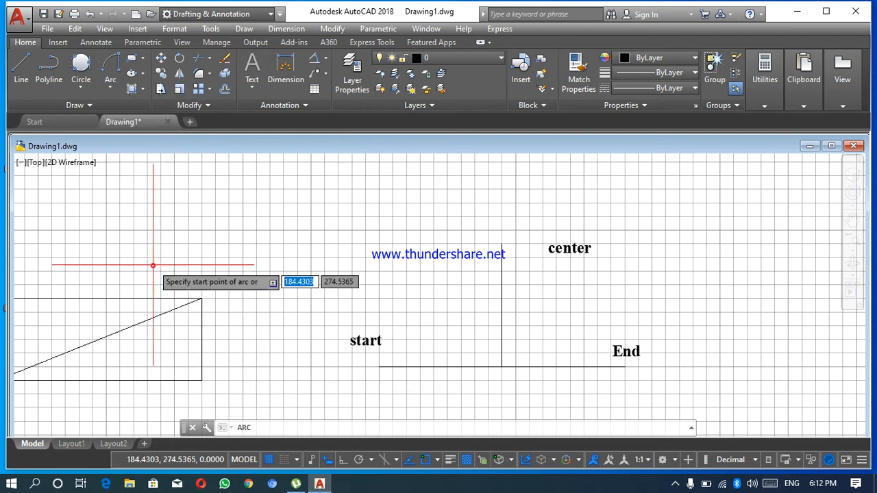
left_click(379, 367)
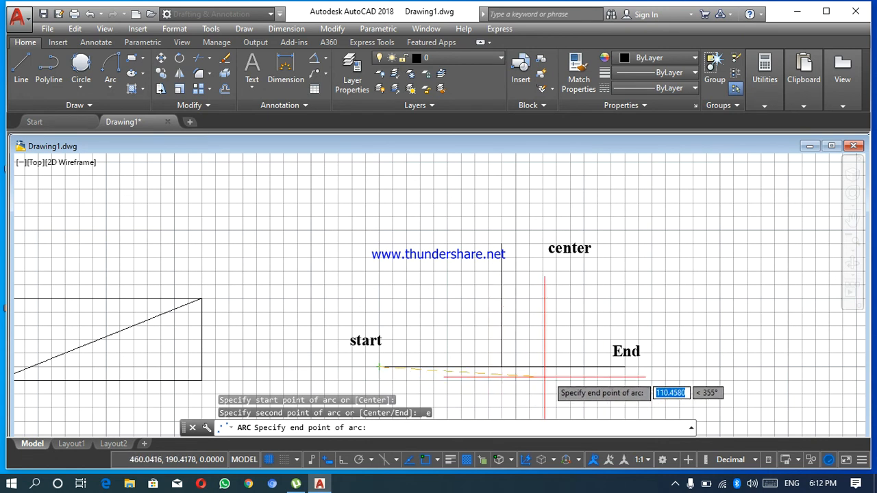
left_click(625, 367)
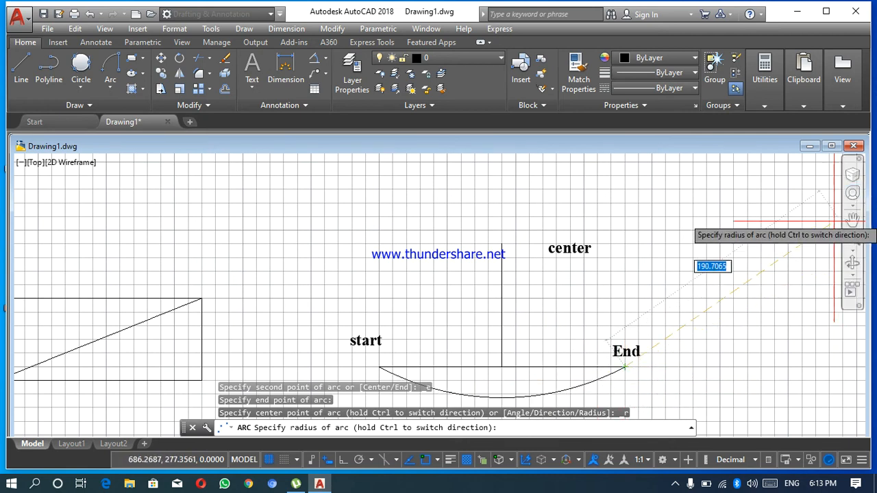
left_click(852, 221)
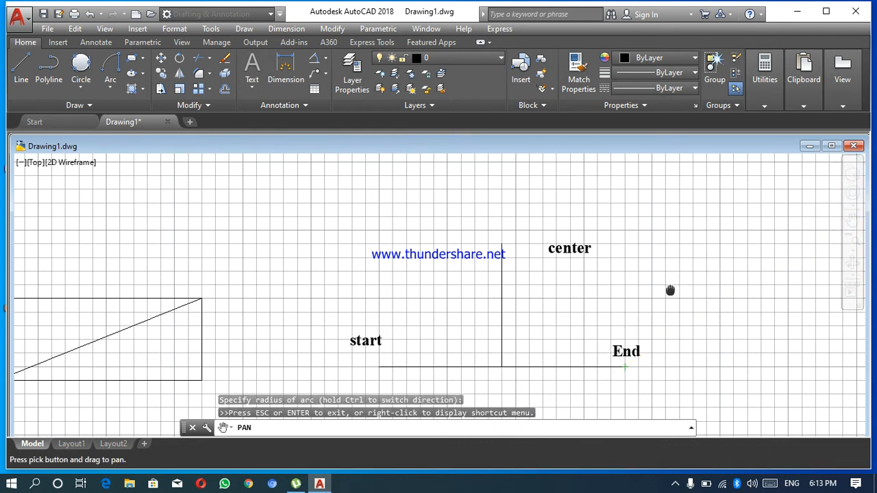
left_click_drag(670, 290, 676, 239)
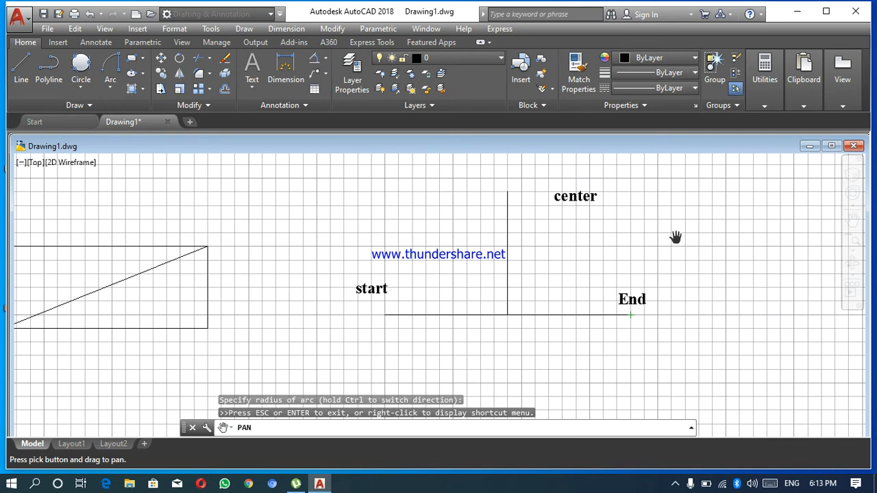
key("Escape")
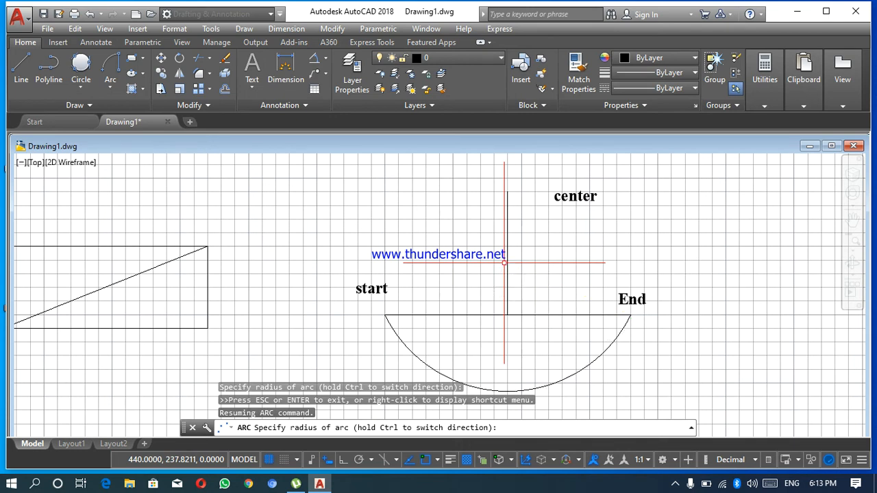
type("100")
key("Return")
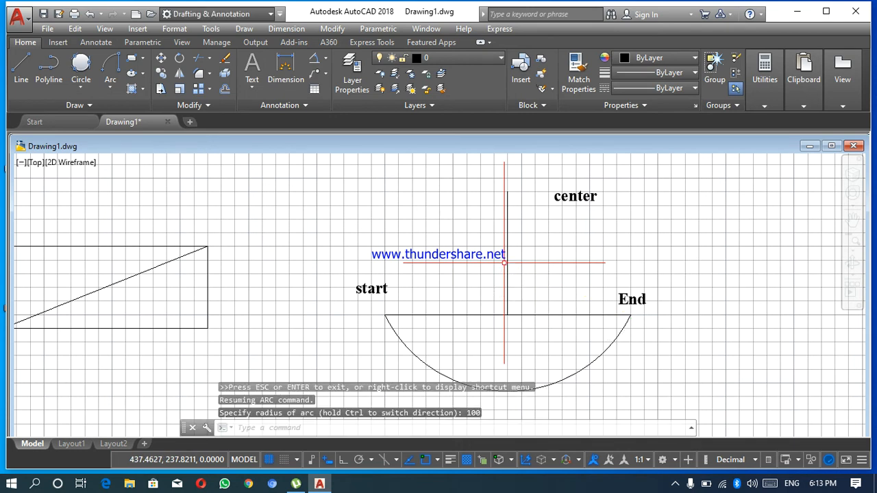
- Add an aligned dimension between the horizontal line's left and right ends, placed above the figure
left_click(325, 58)
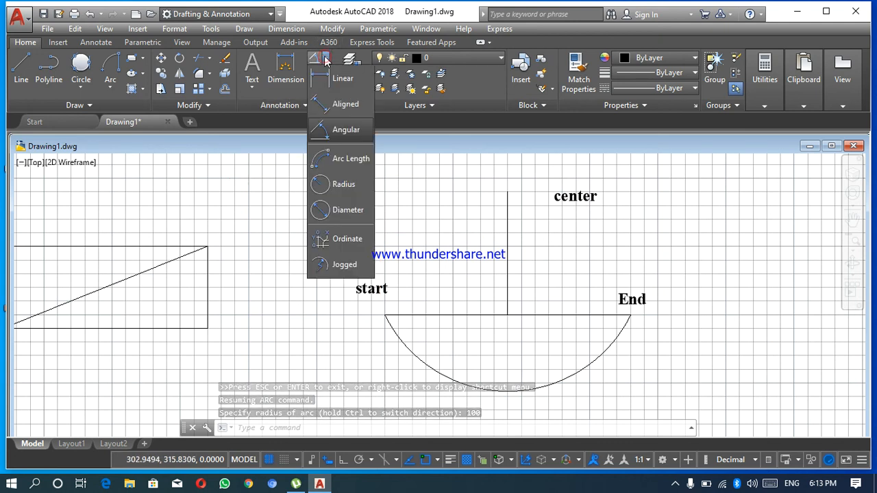
left_click(346, 104)
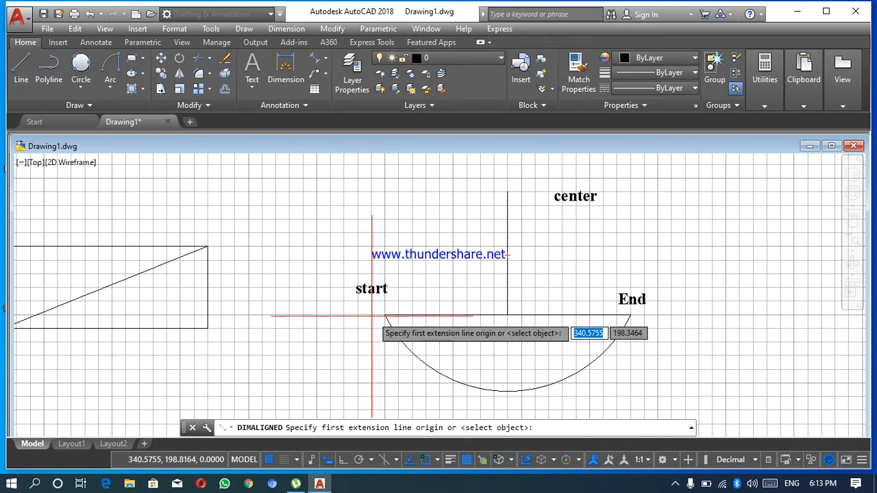
left_click(384, 315)
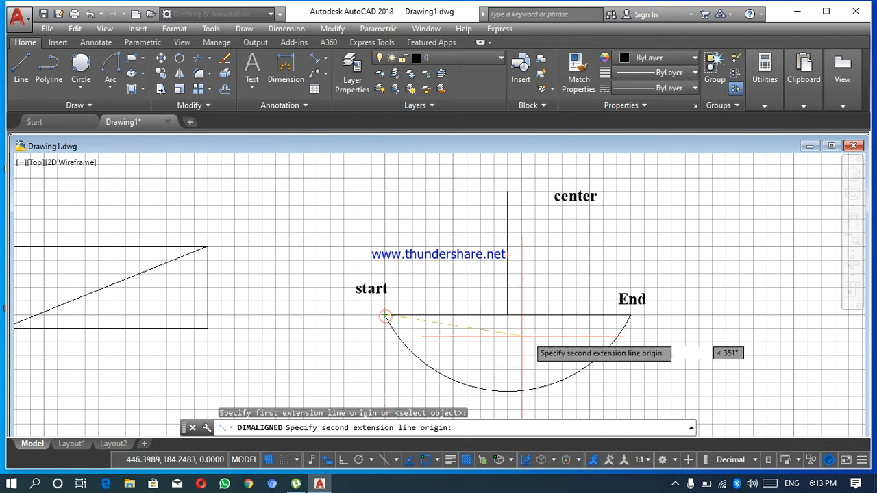
left_click(630, 315)
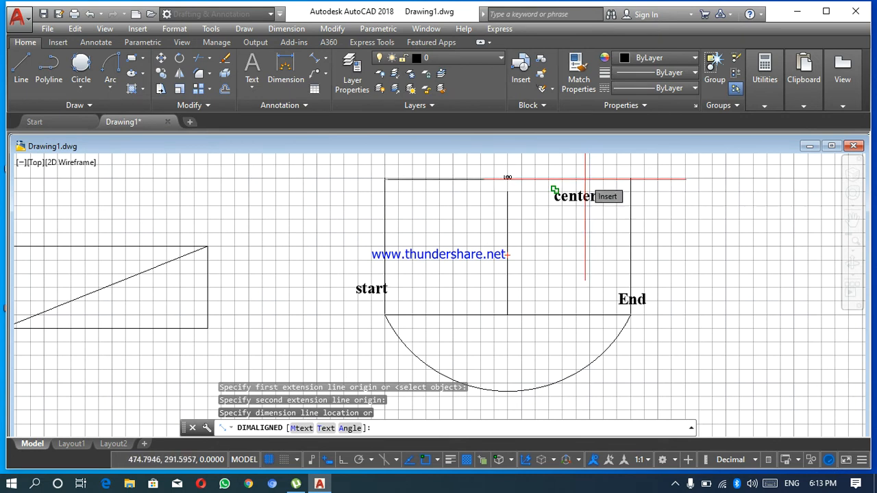
left_click(585, 180)
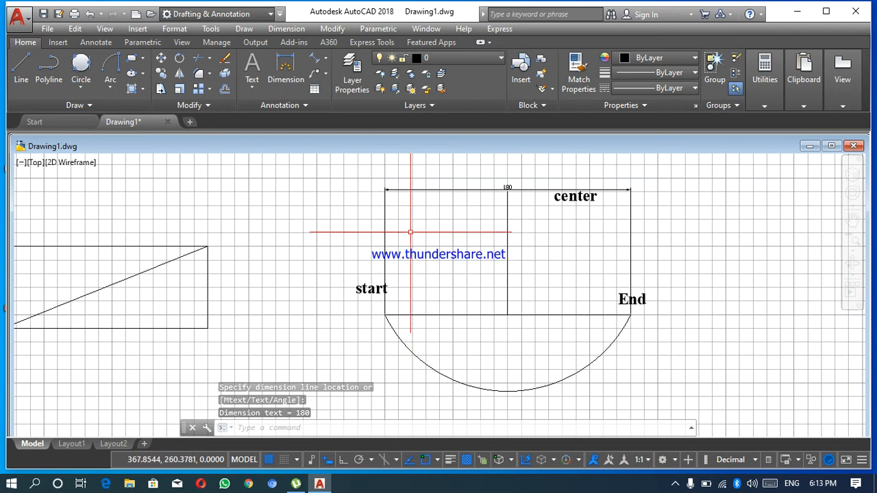
- Erase the aligned dimension above the horizontal line and the Start, End, Radius arc below it
left_click(109, 87)
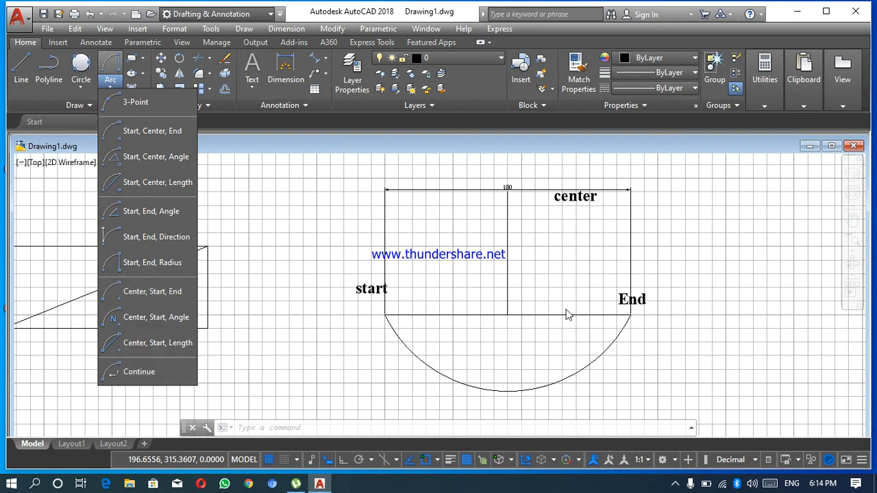
left_click(656, 218)
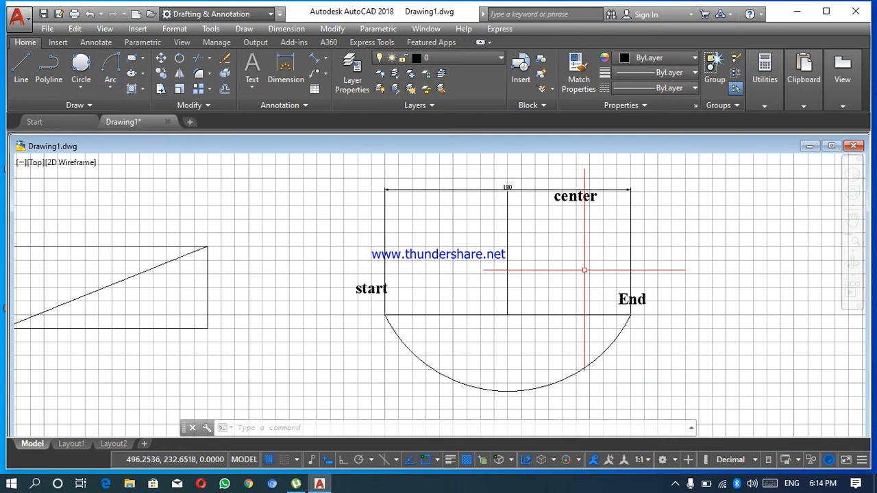
left_click(673, 200)
left_click_drag(673, 200, 600, 258)
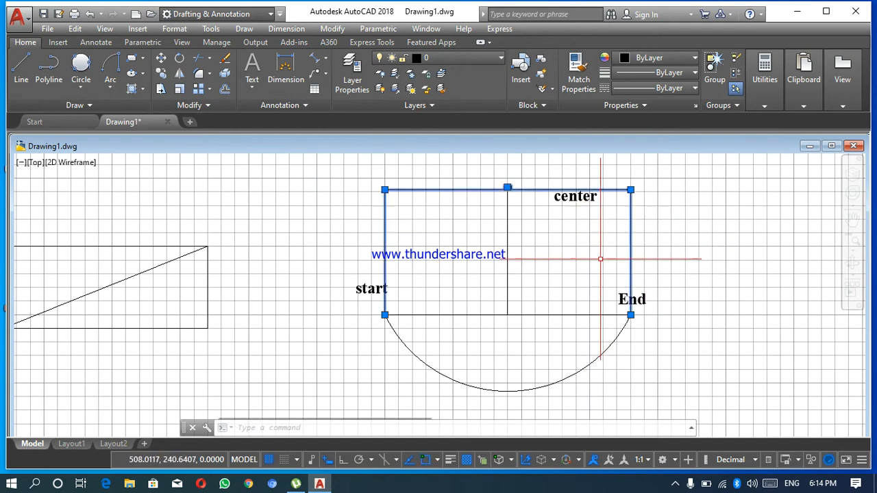
key("Delete")
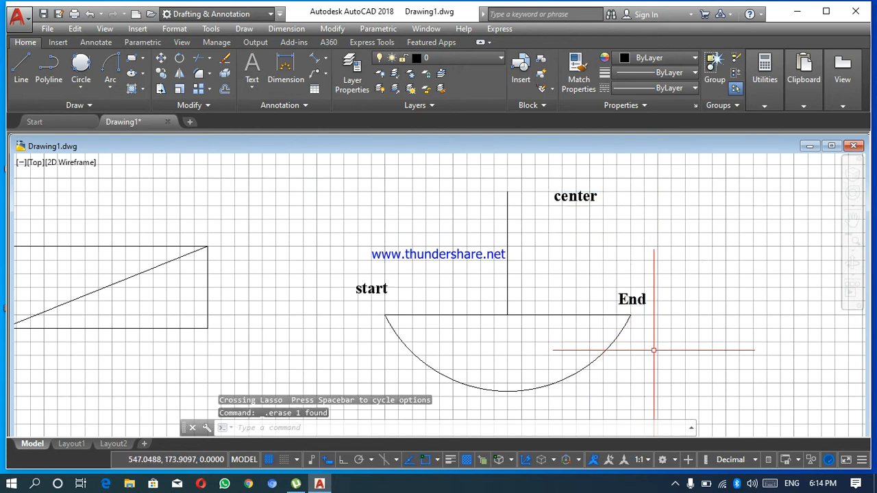
left_click_drag(653, 350, 567, 362)
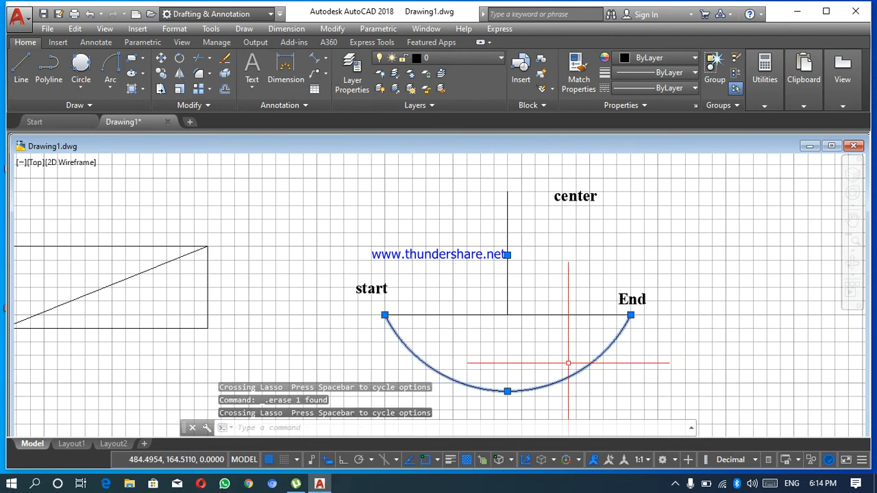
key("Delete")
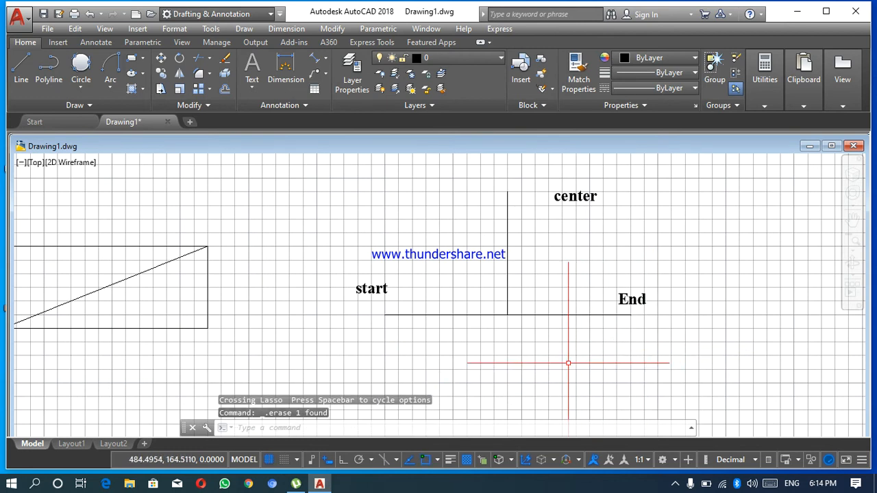
- Draw a Center, Start, End arc centred at the vertical line's foot, from the horizontal line's right end to its left end, and erase it
left_click(109, 87)
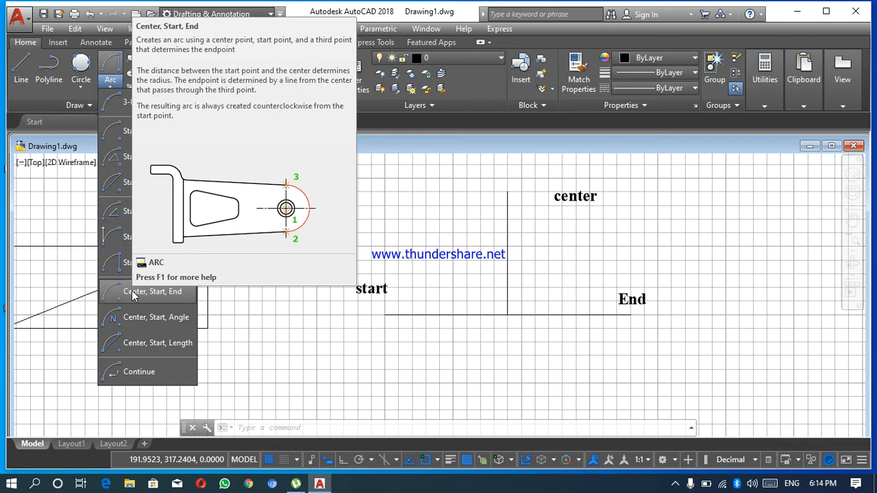
left_click(133, 293)
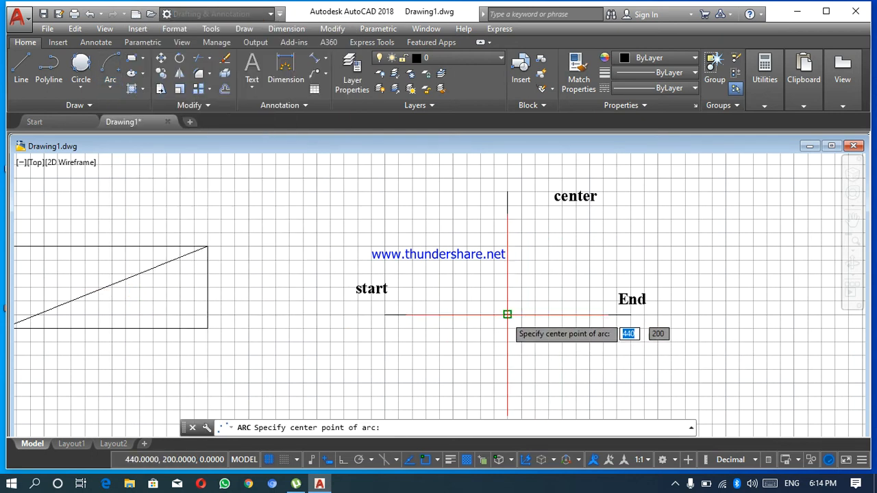
left_click(507, 314)
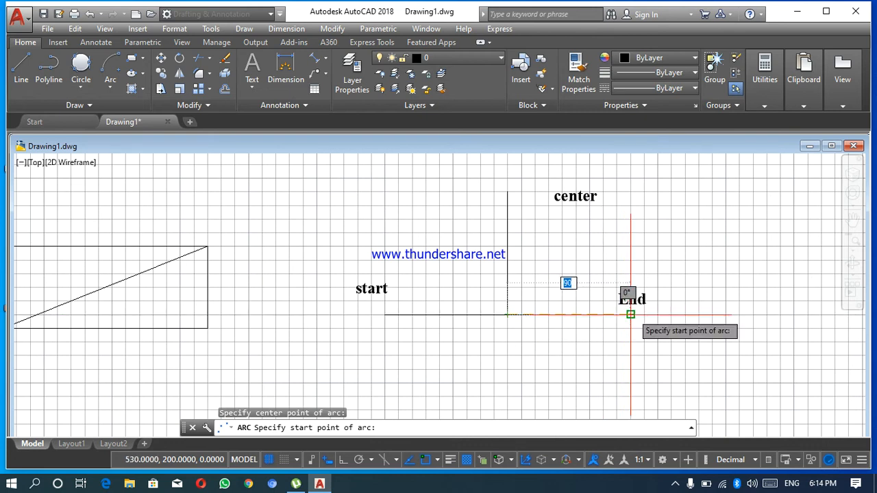
left_click(631, 314)
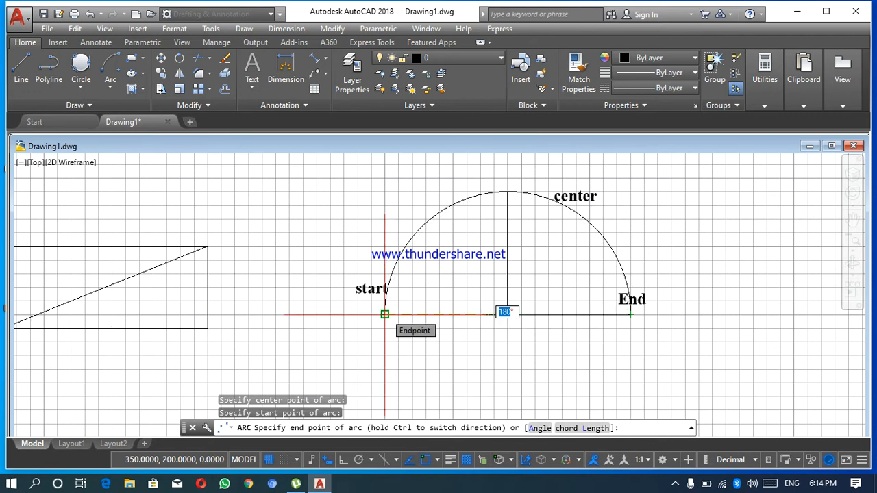
left_click(384, 315)
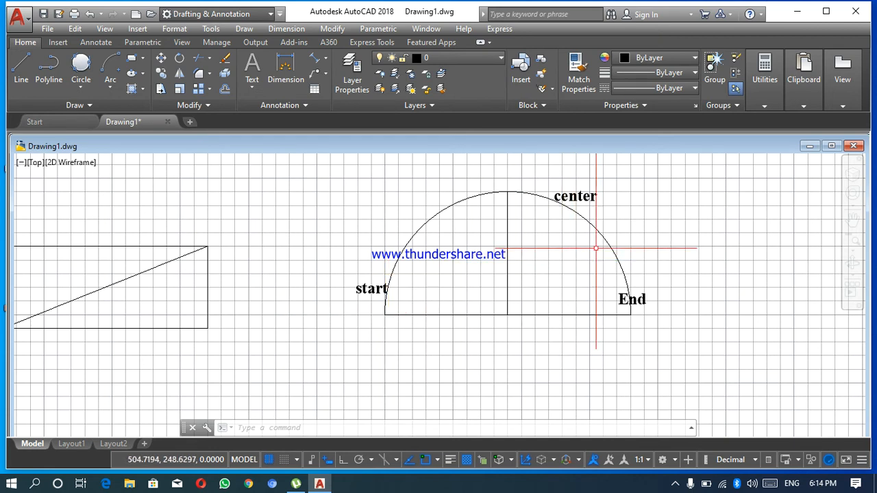
left_click_drag(657, 233, 584, 267)
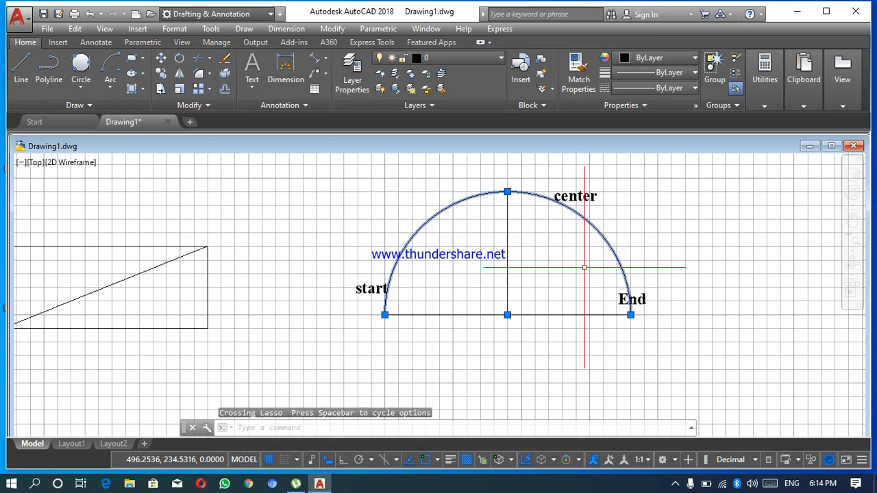
key("Delete")
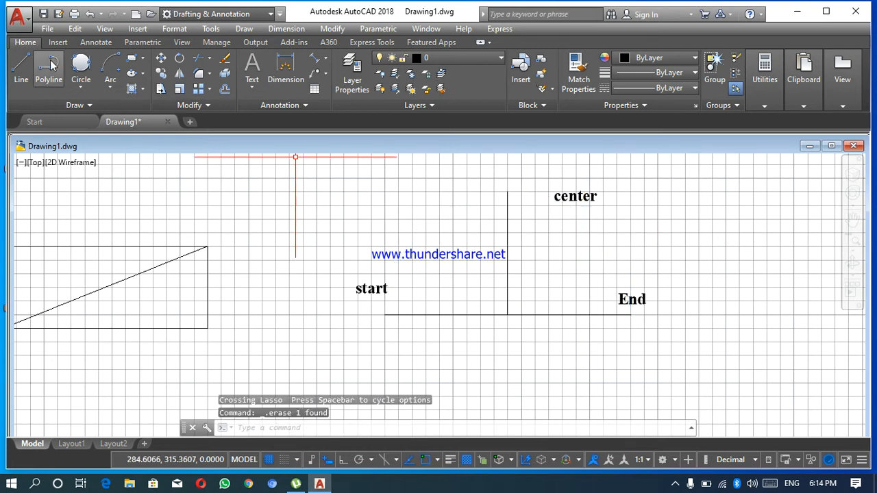
- Draw a Center, Start, Angle arc centred at the vertical line's foot, starting at the horizontal line's right end, with a 95° included angle
left_click(112, 87)
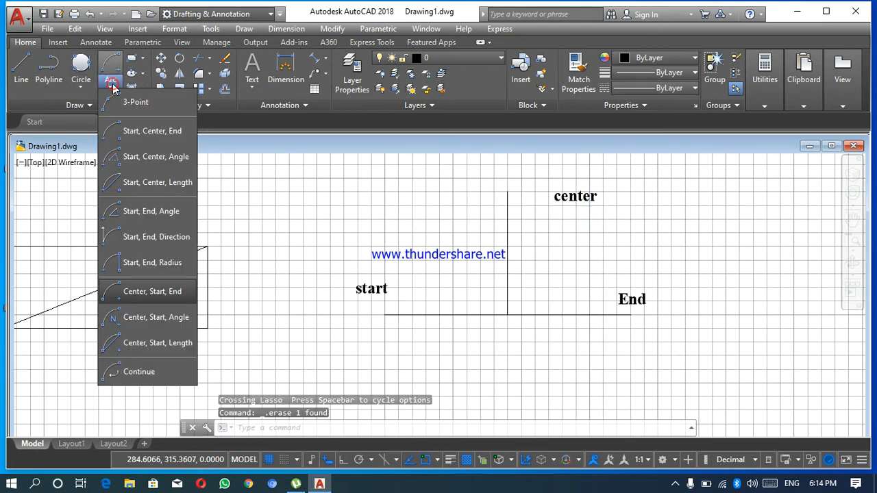
left_click(155, 317)
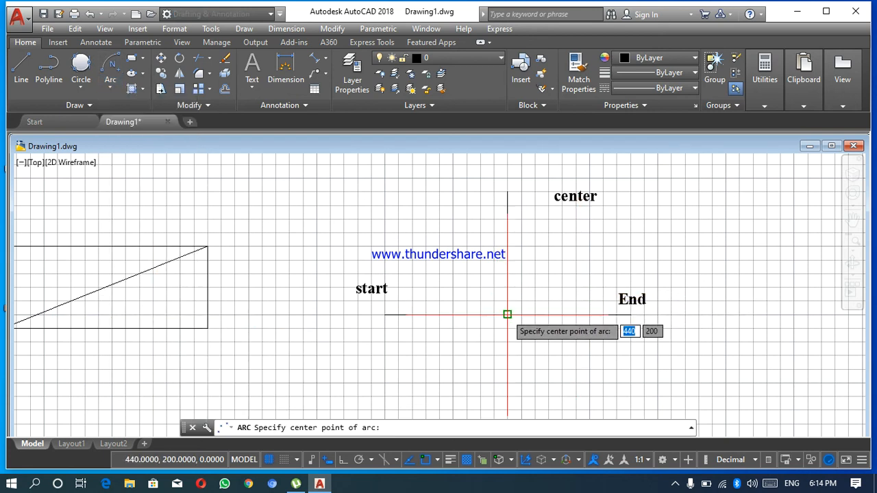
left_click(507, 315)
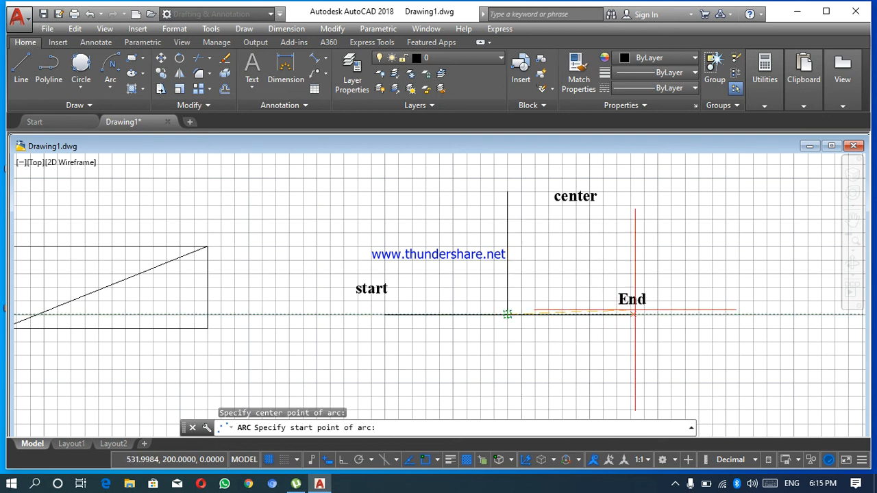
left_click(630, 315)
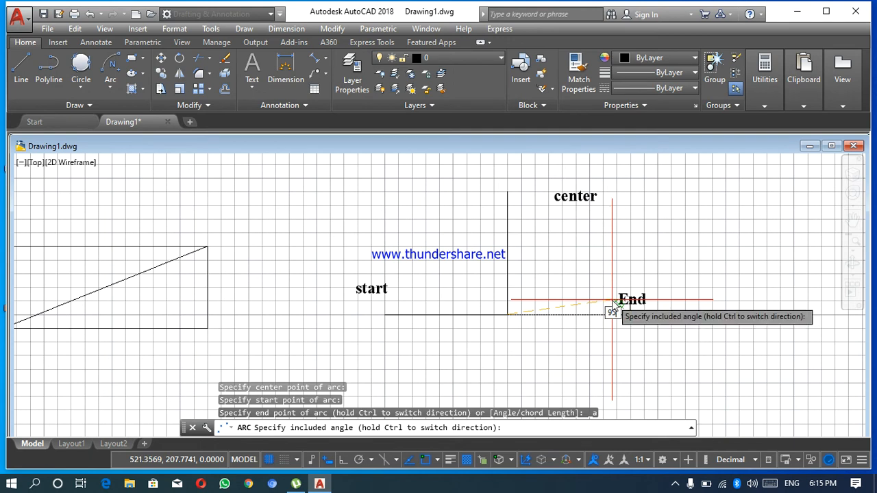
key("Return")
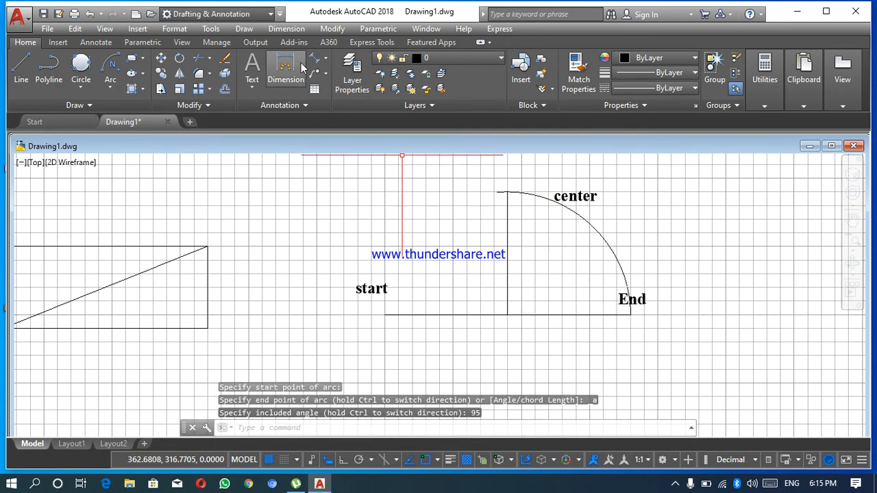
- Place an angular dimension inside the Center, Start, Angle arc, and erase both the dimension and the arc
left_click(325, 58)
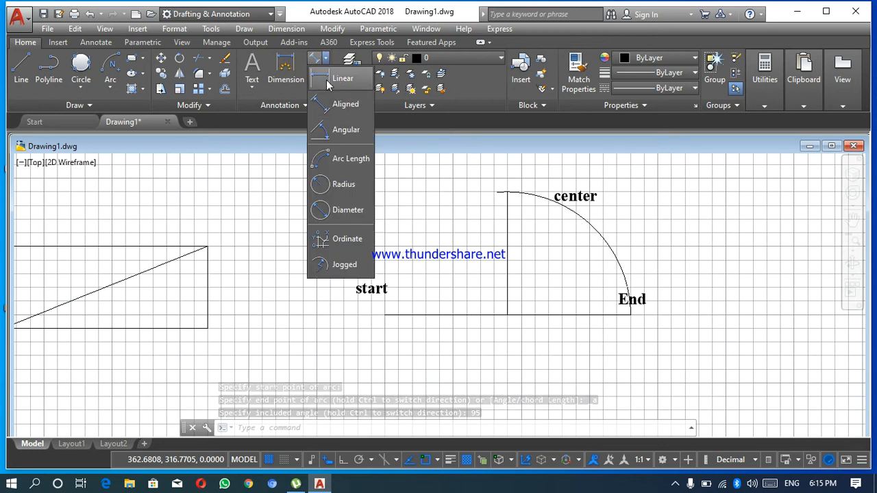
left_click(339, 130)
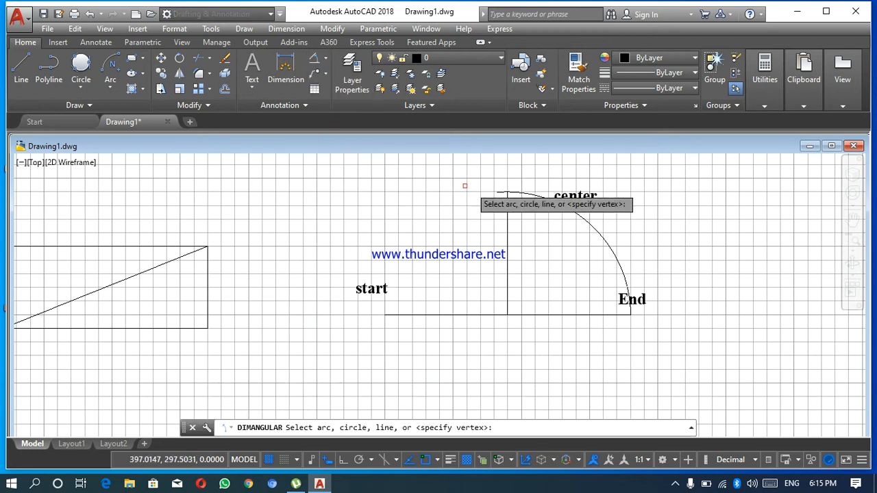
left_click(548, 197)
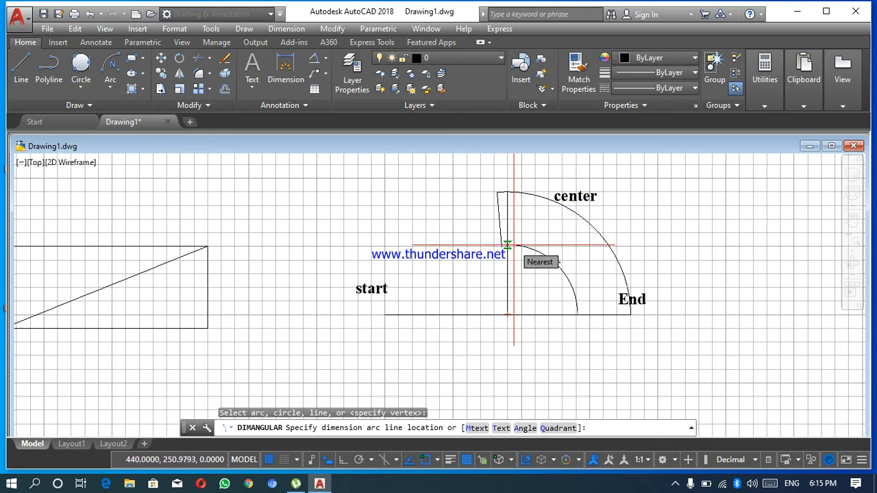
left_click(507, 245)
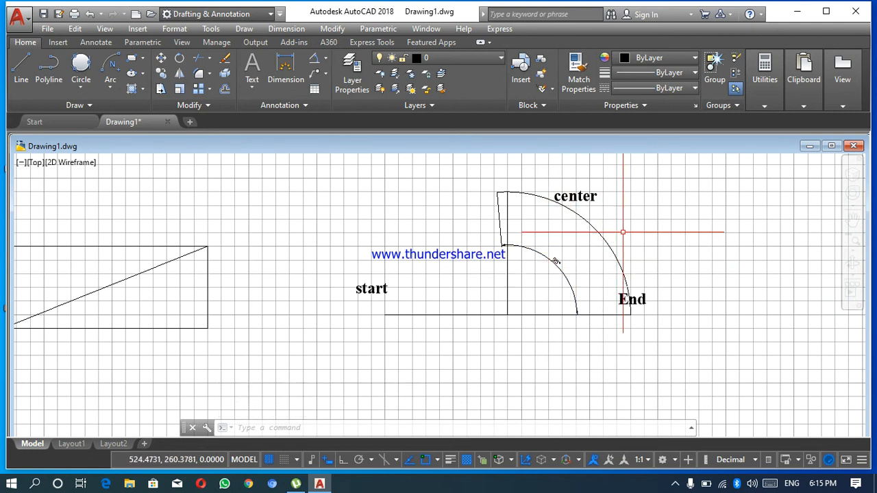
left_click_drag(622, 233, 528, 309)
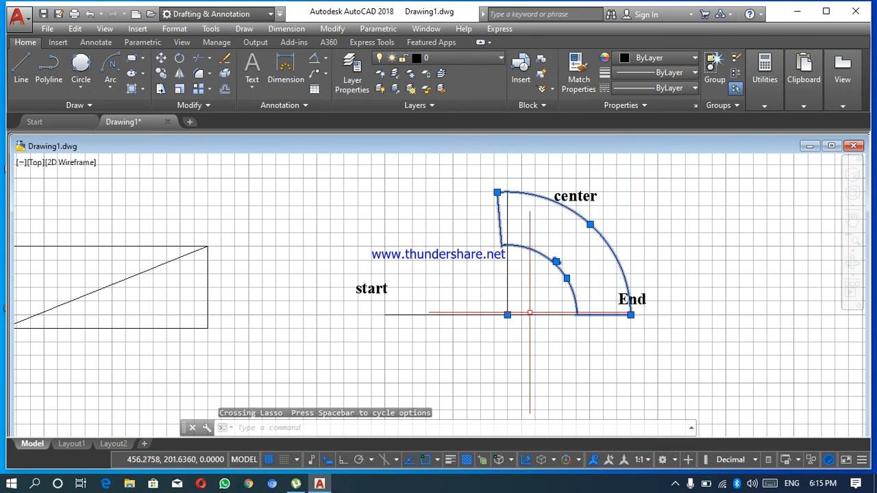
key("Delete")
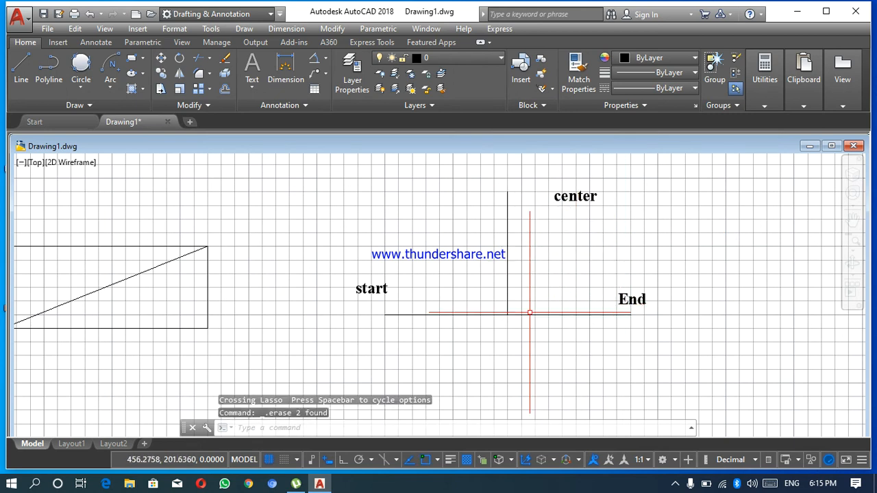
- Draw a Center, Start, Length arc centred at the vertical line's foot, starting at the horizontal line's right end, with a chord length of 99
left_click(107, 83)
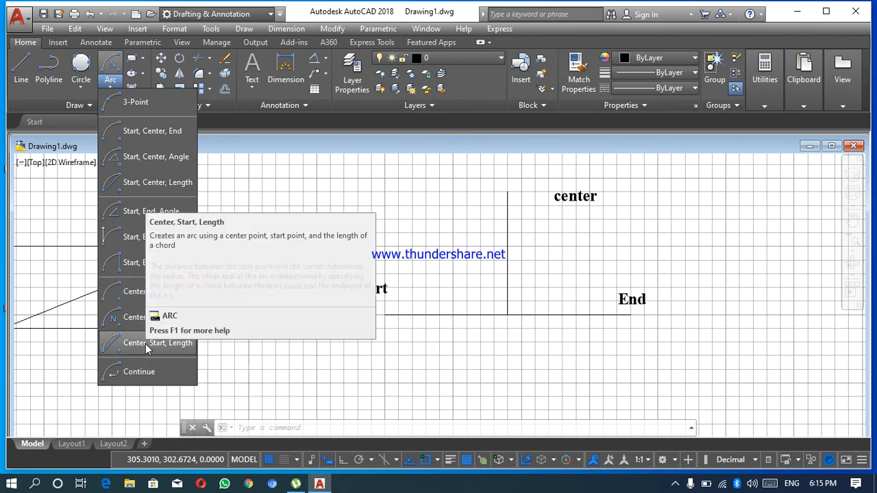
left_click(145, 344)
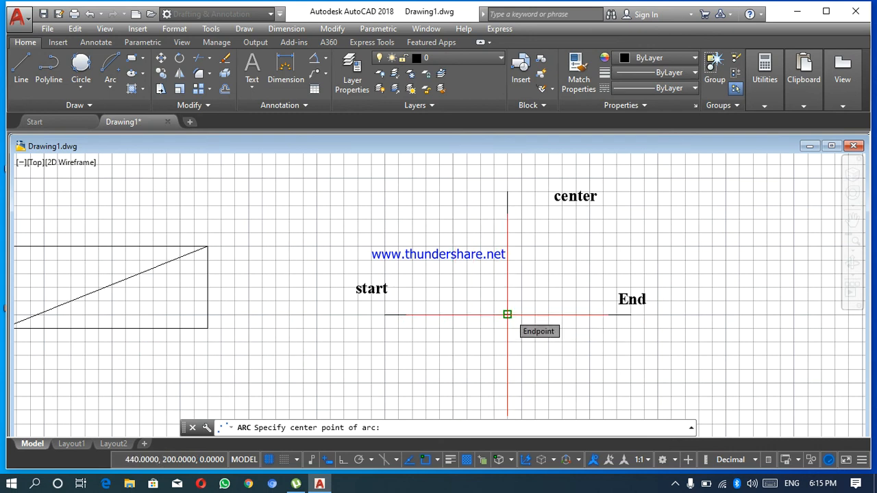
left_click(507, 314)
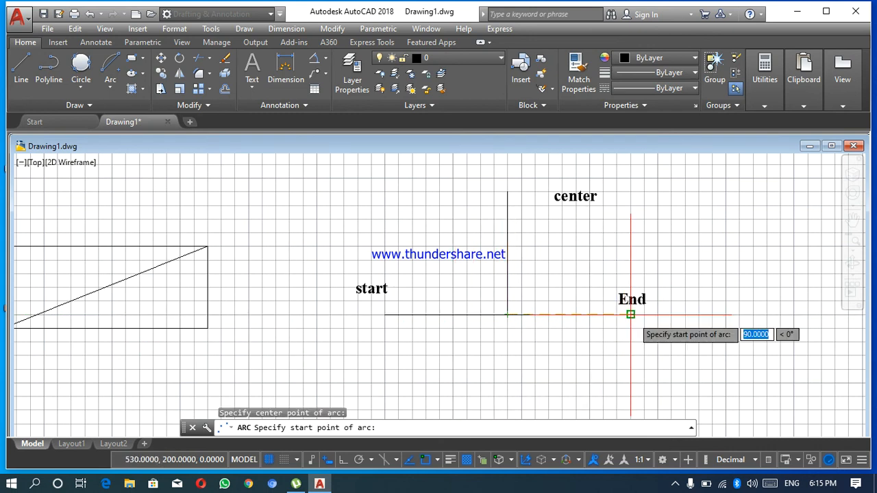
left_click(631, 315)
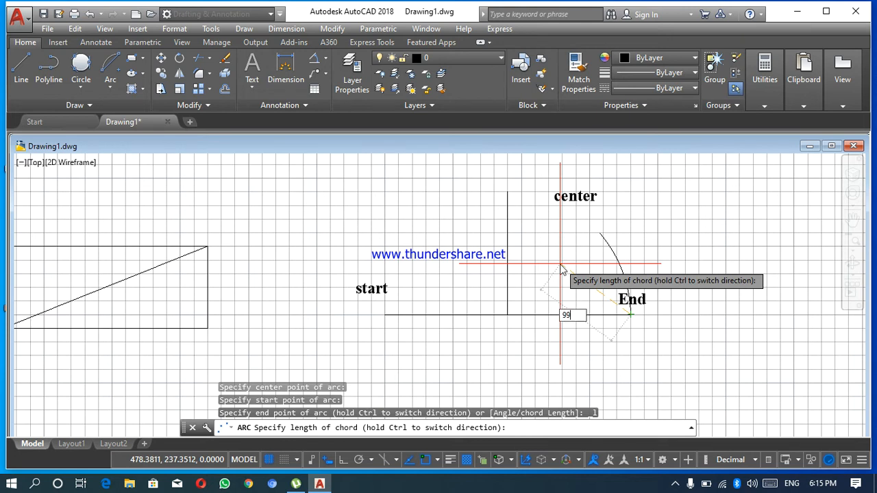
type("99")
key("Return")
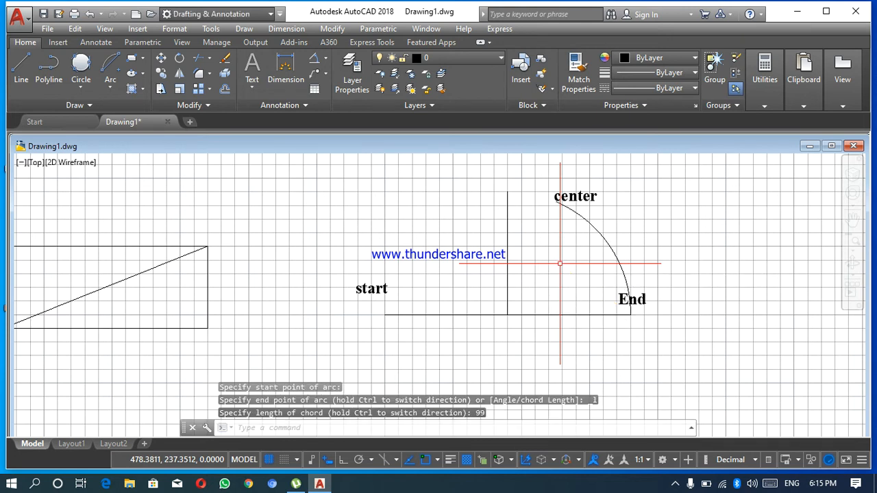
- Place an aligned dimension across the chord of the Center, Start, Length arc, from its upper end to its lower end
left_click(326, 62)
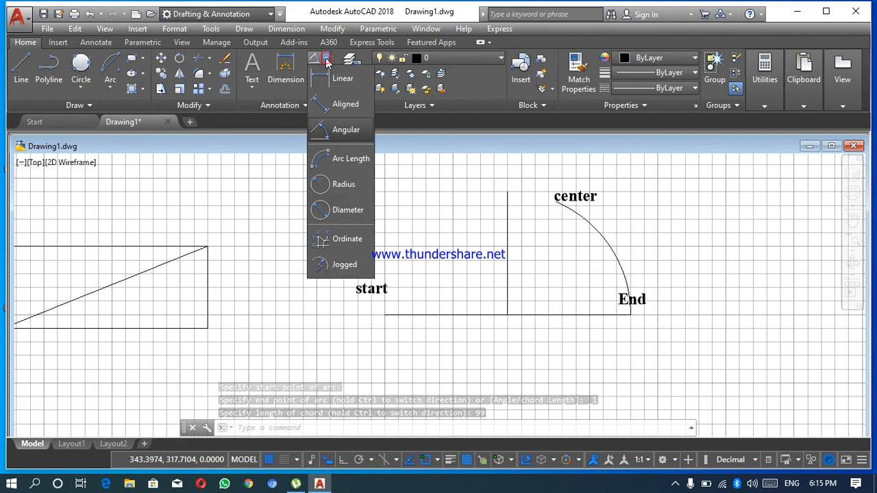
left_click(335, 105)
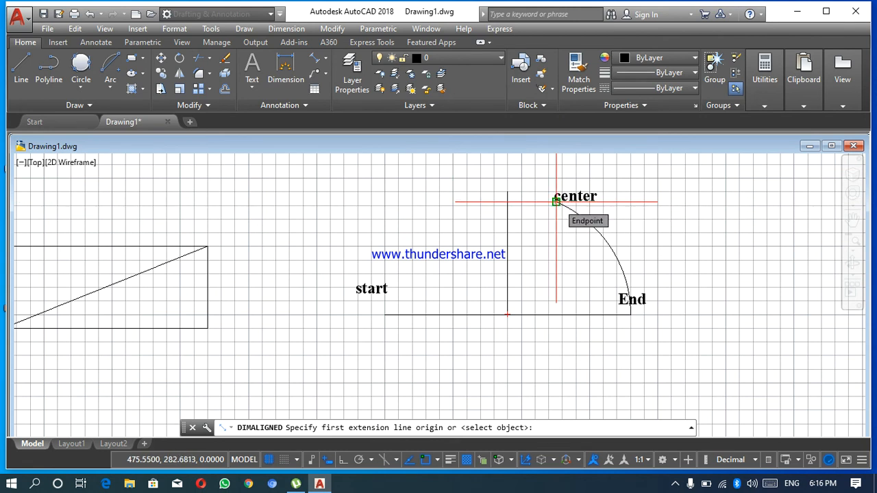
left_click(556, 201)
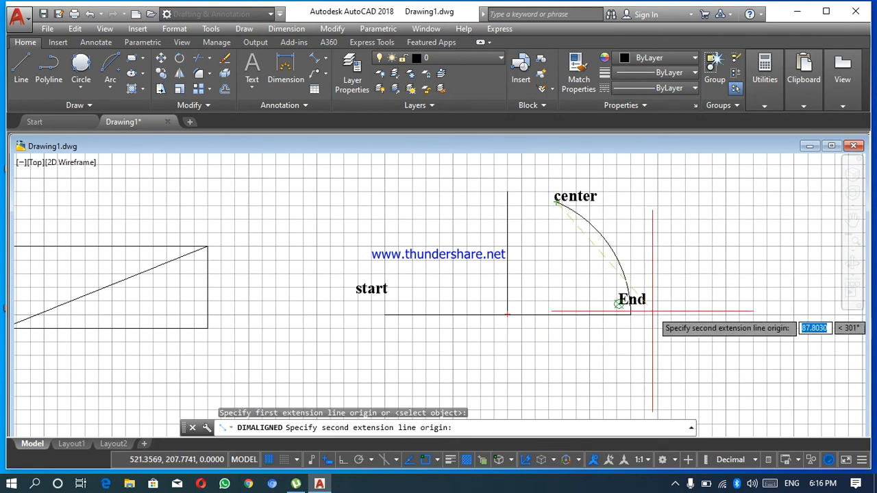
left_click(631, 315)
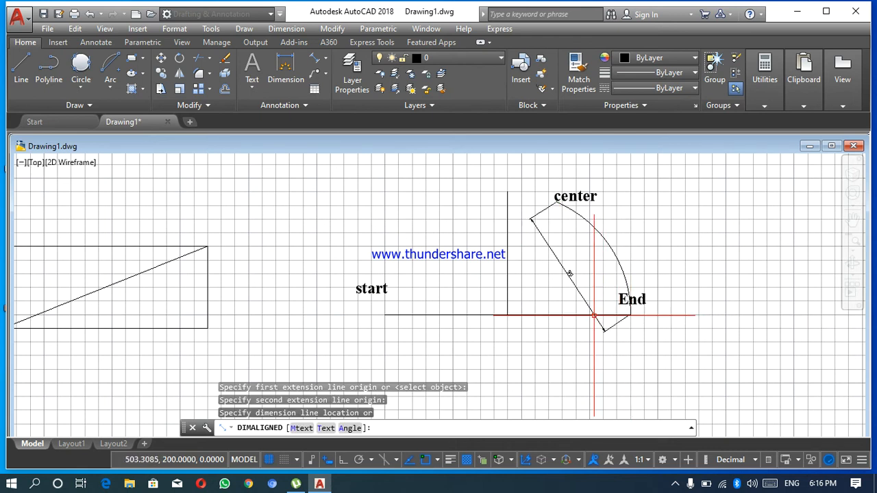
left_click(593, 315)
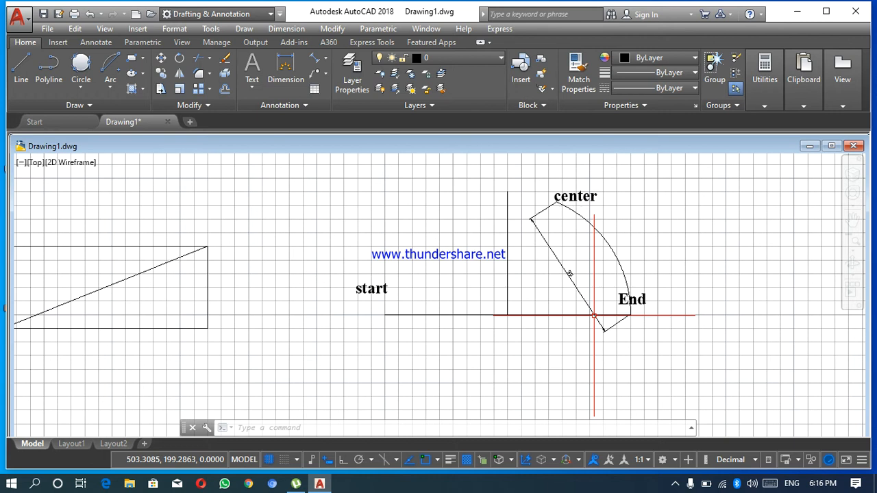
right_click(593, 315)
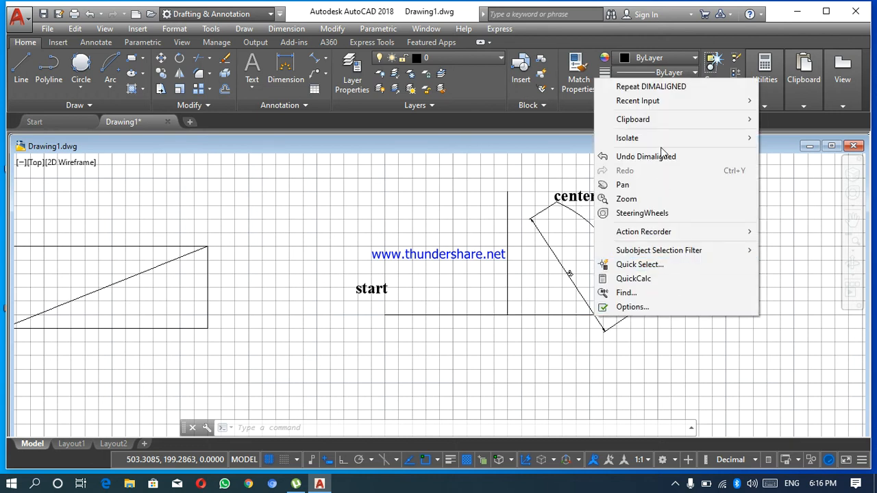
mouse_move(661, 101)
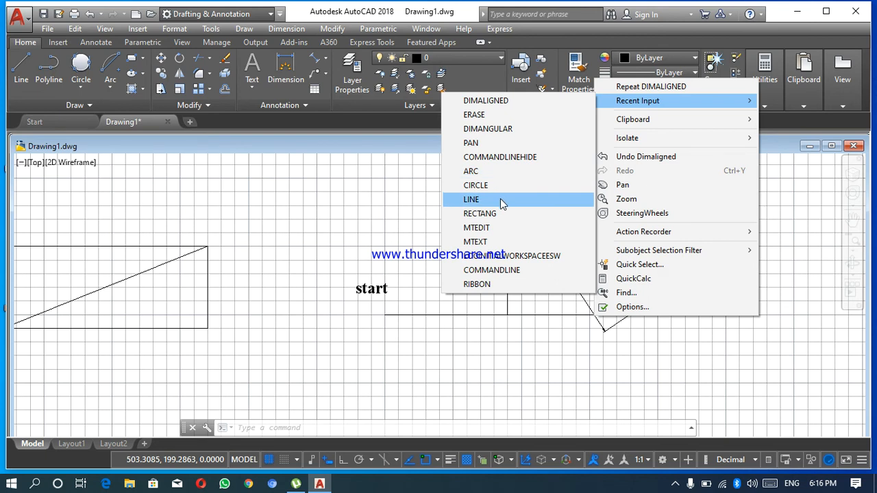
key("Escape")
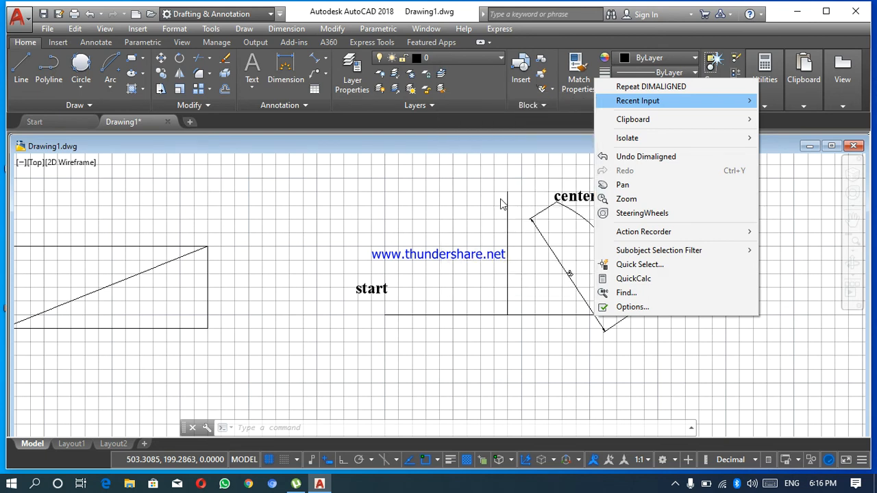
left_click(527, 201)
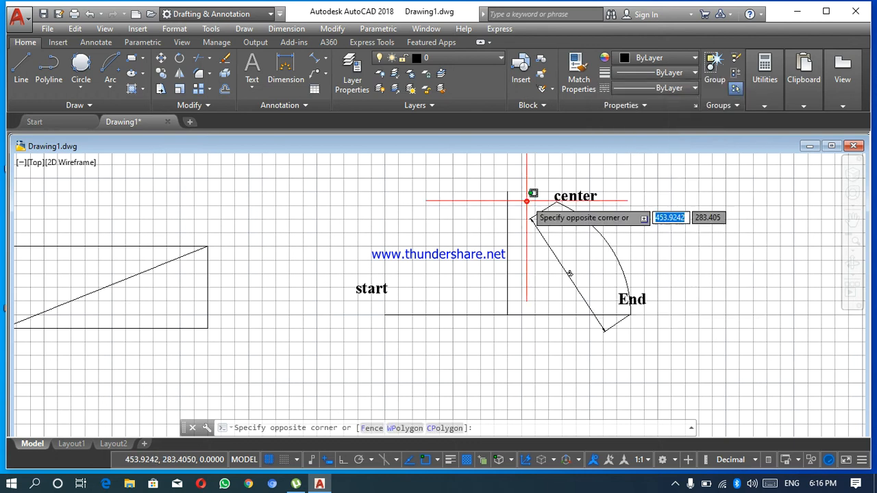
key("Escape")
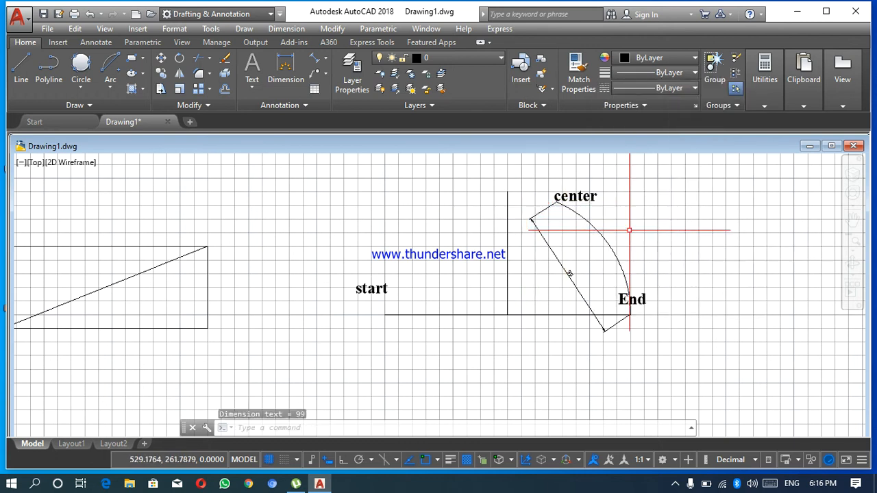
- Erase the Center, Start, Length arc together with its aligned dimension
left_click_drag(629, 232, 540, 296)
key("Delete")
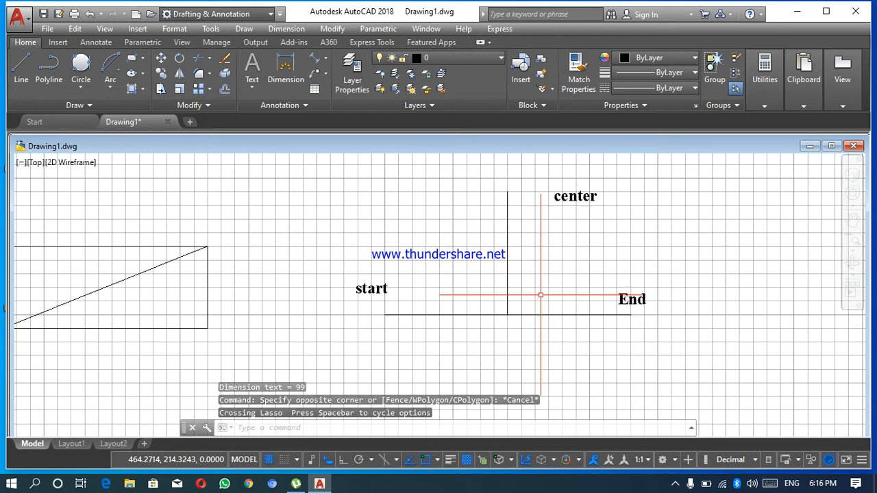
- Draw a 3-Point arc bulging upward from the horizontal line's left end to a point on that line about 50 units away
left_click(111, 84)
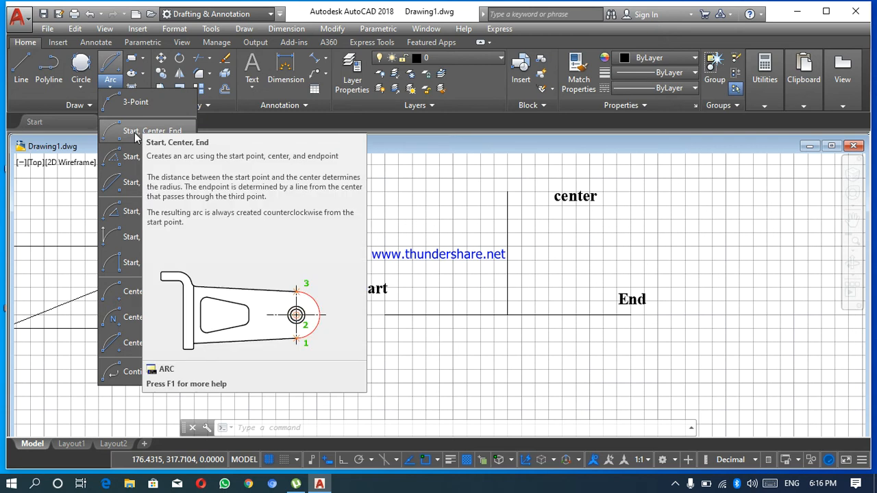
left_click(135, 102)
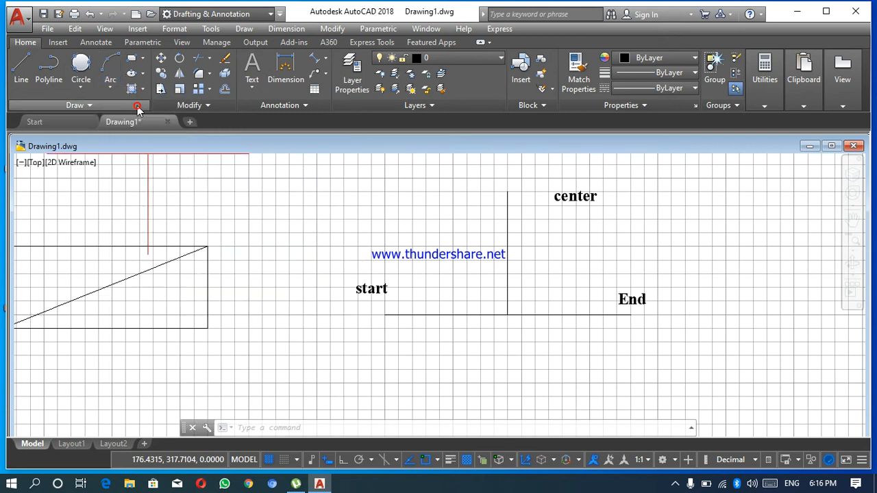
left_click(384, 315)
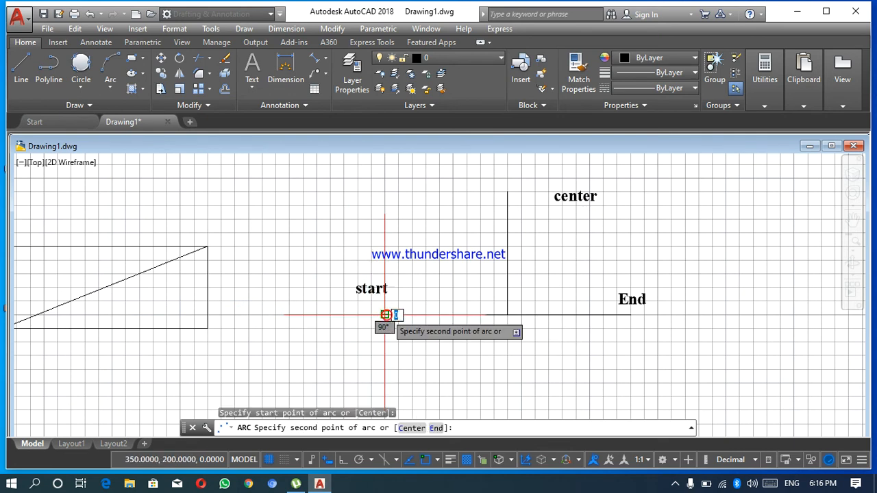
left_click(426, 289)
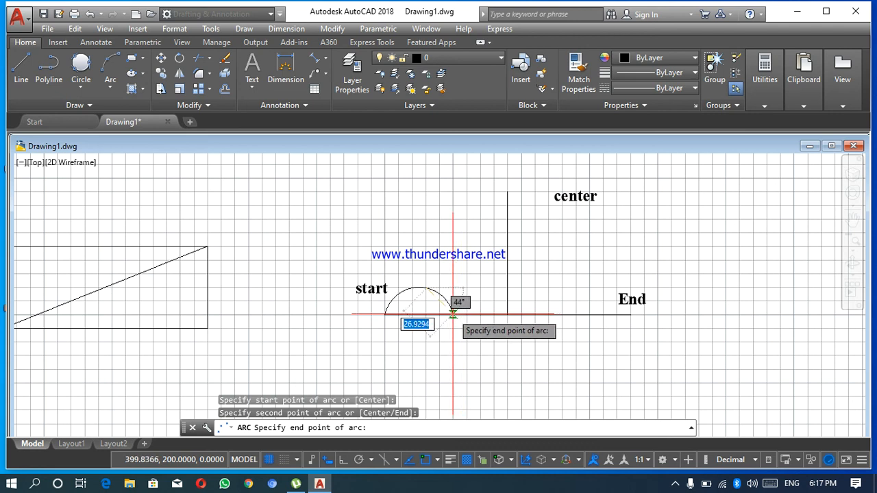
left_click(452, 314)
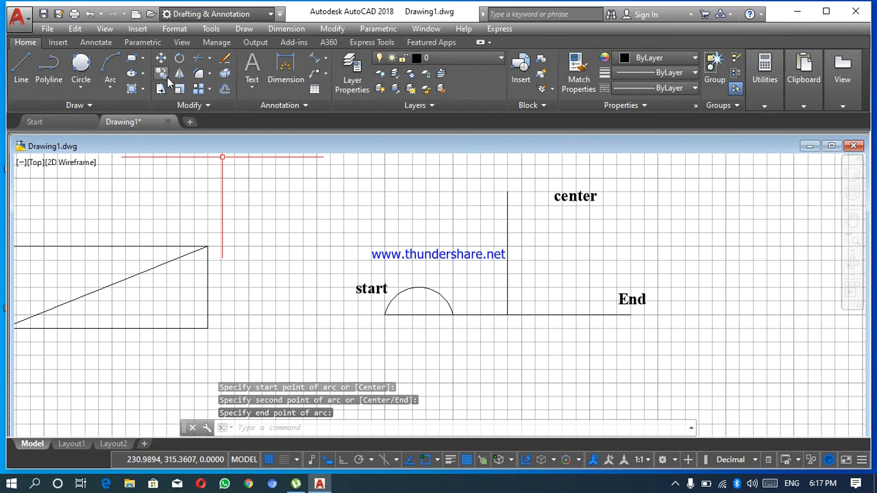
- Extend the 3-Point arc with two Continue arcs, ending at the vertical line's foot and about 48 units beyond it on the horizontal line
left_click(110, 86)
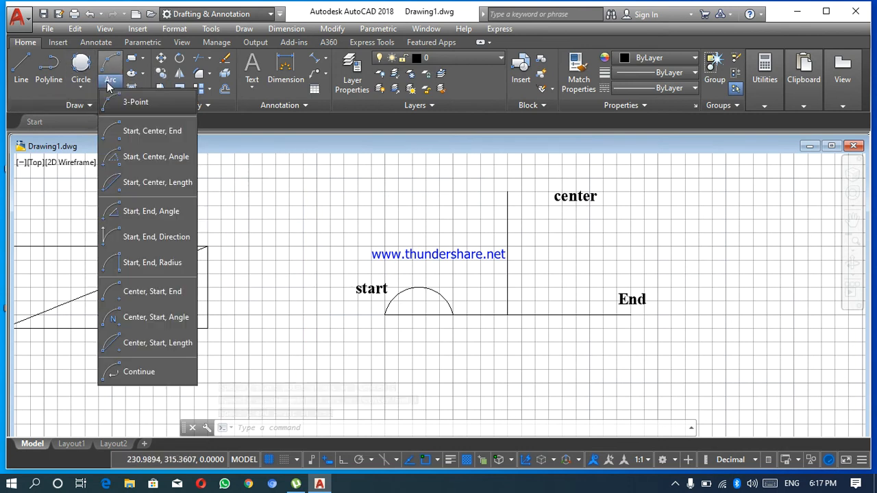
left_click(137, 374)
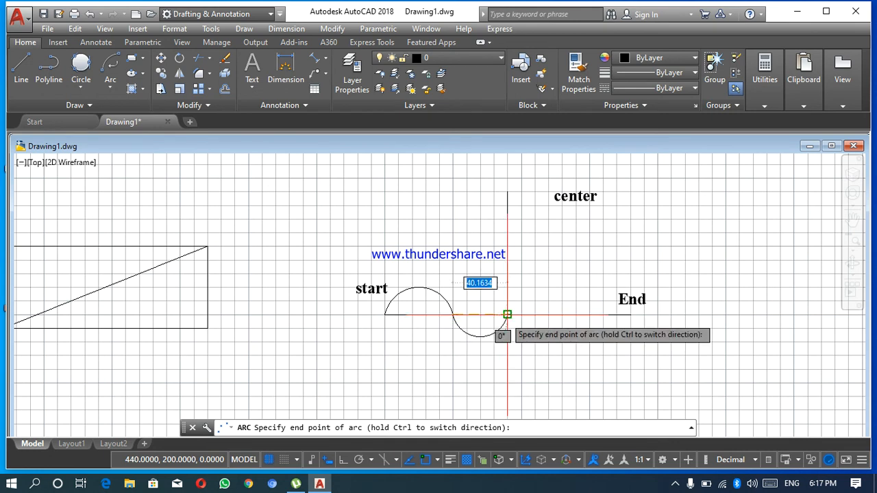
left_click(506, 315)
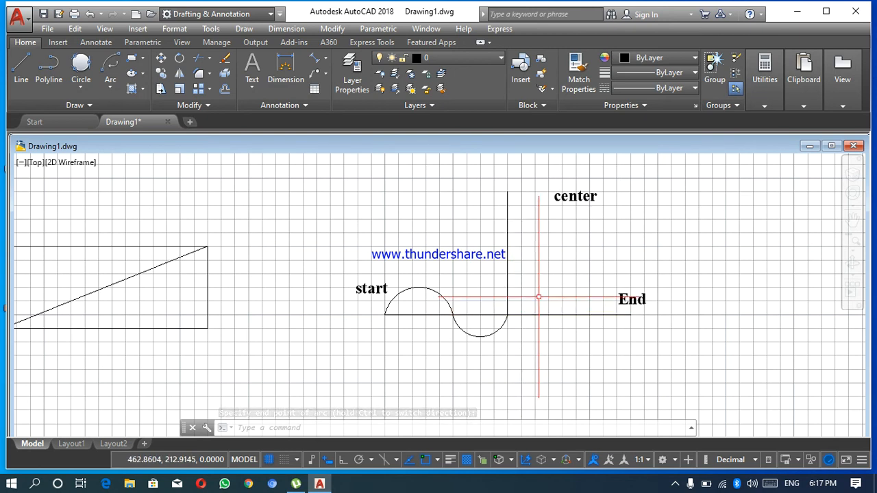
key("Return")
key("Return")
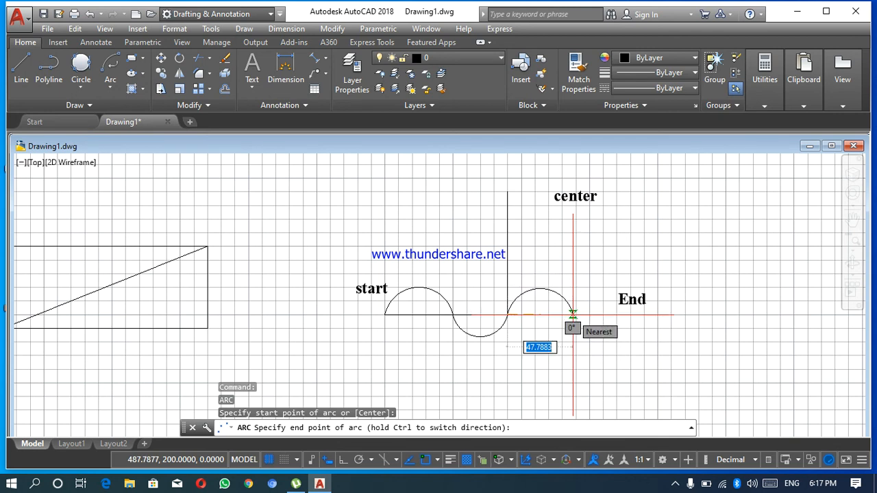
left_click(572, 314)
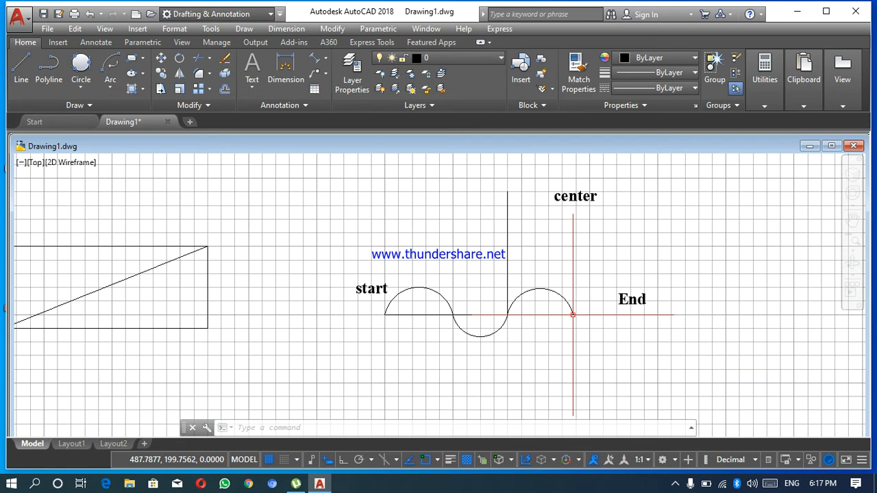
key("Escape")
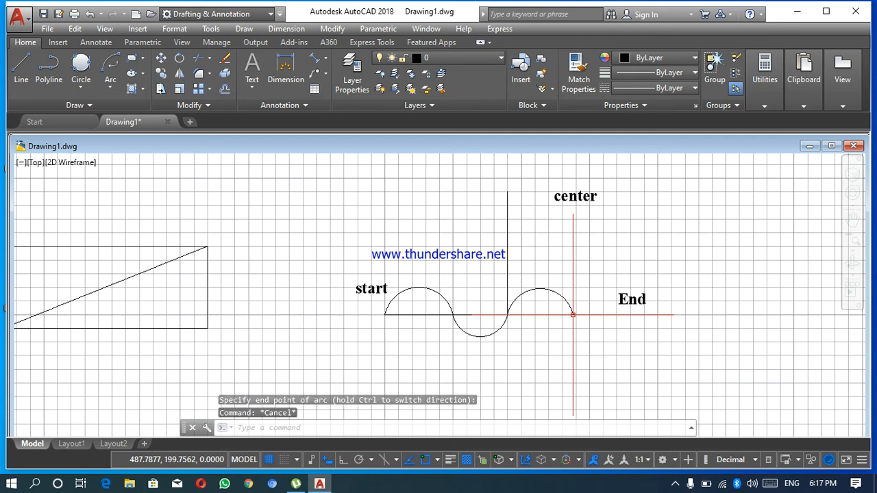
- Fillet the rectangle's upper-left corner with a radius of 8
left_click(853, 220)
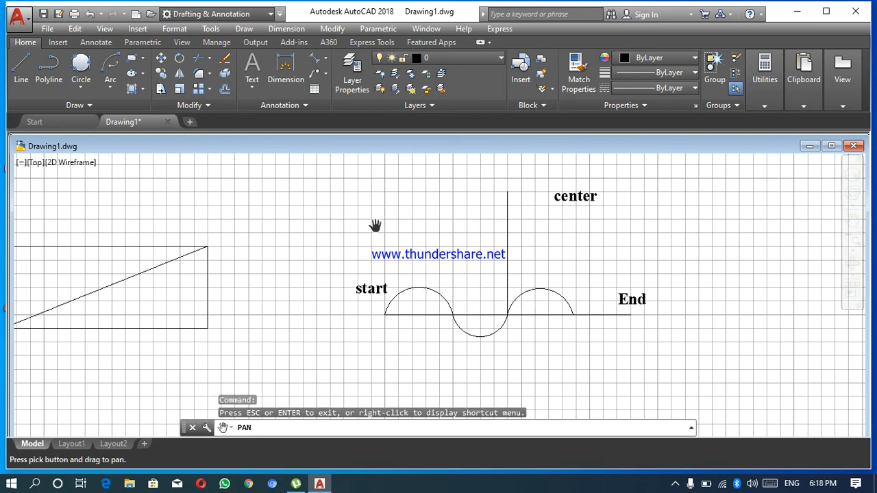
left_click_drag(375, 226, 556, 237)
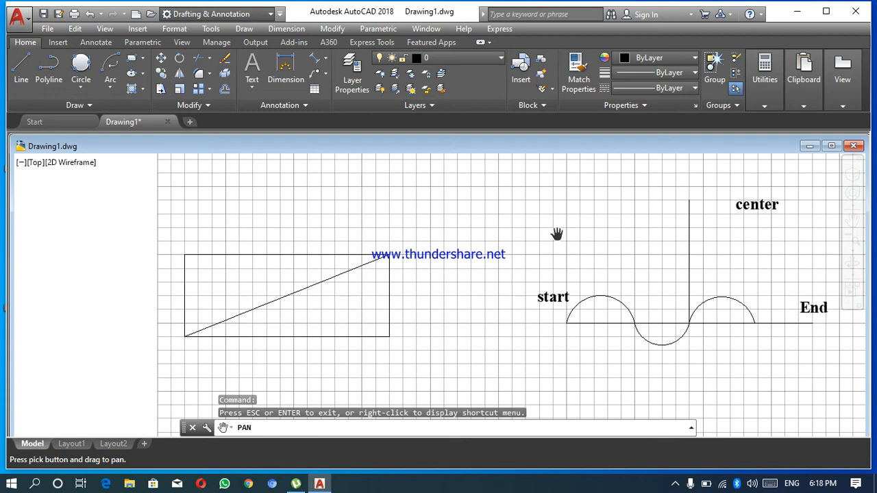
key("Escape")
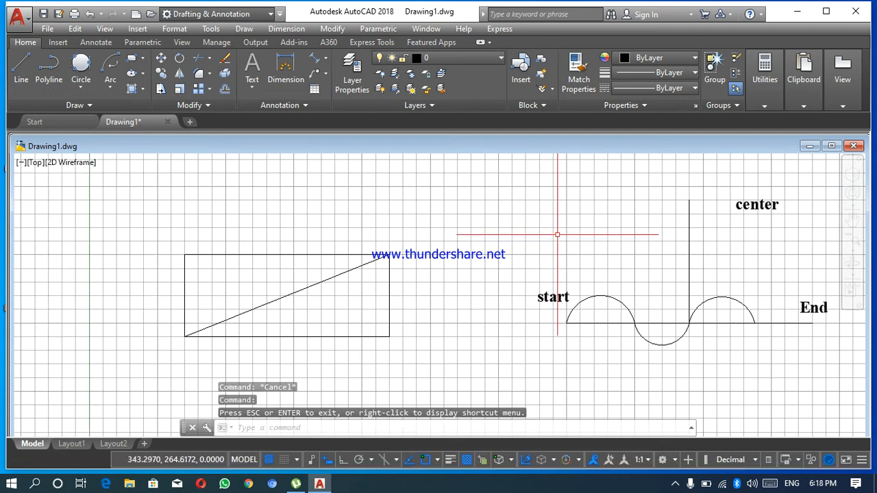
left_click(209, 73)
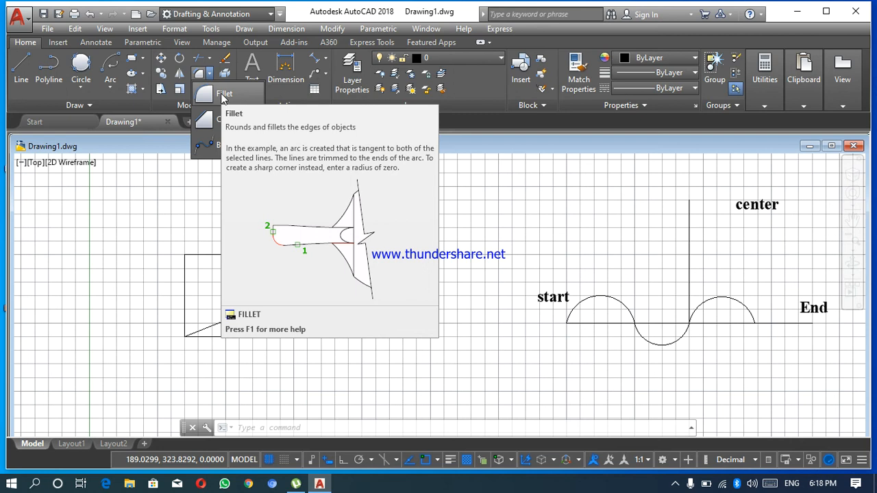
left_click(223, 95)
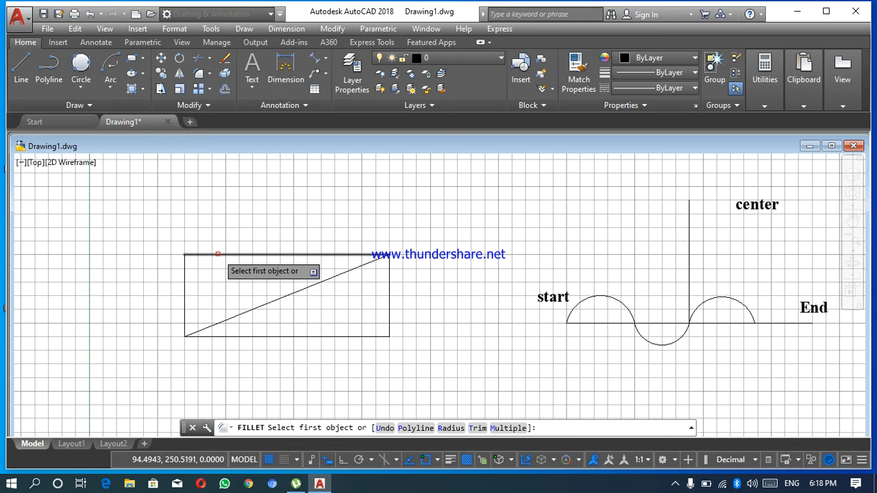
left_click(218, 254)
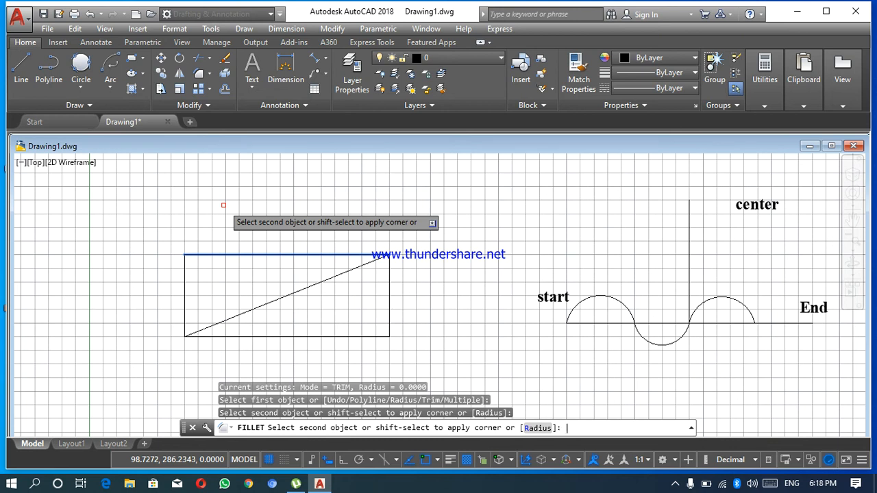
type("r")
key("Return")
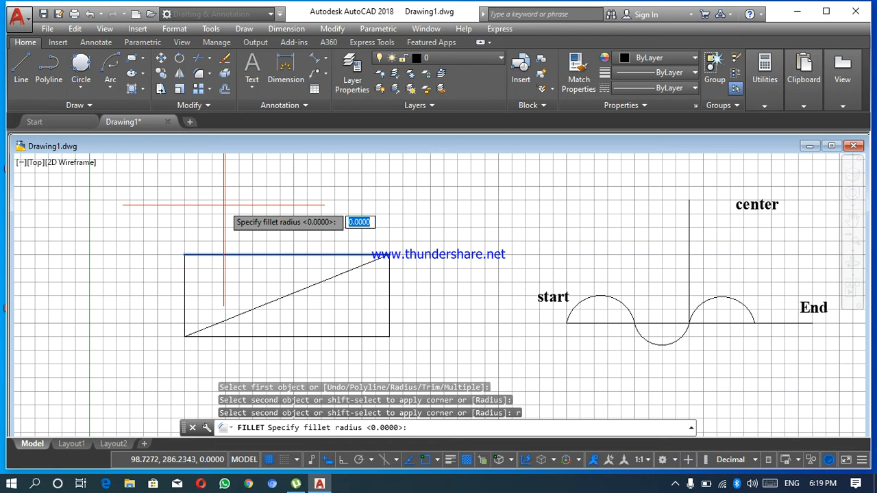
type("8")
key("Return")
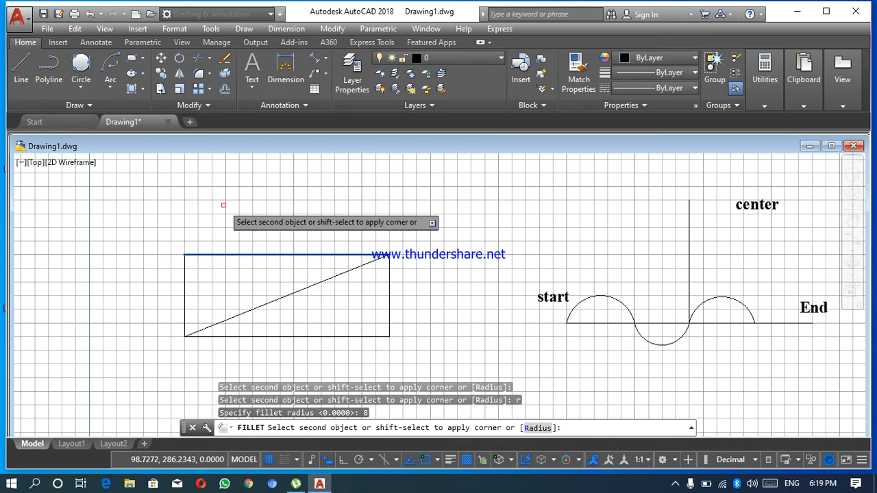
left_click(185, 284)
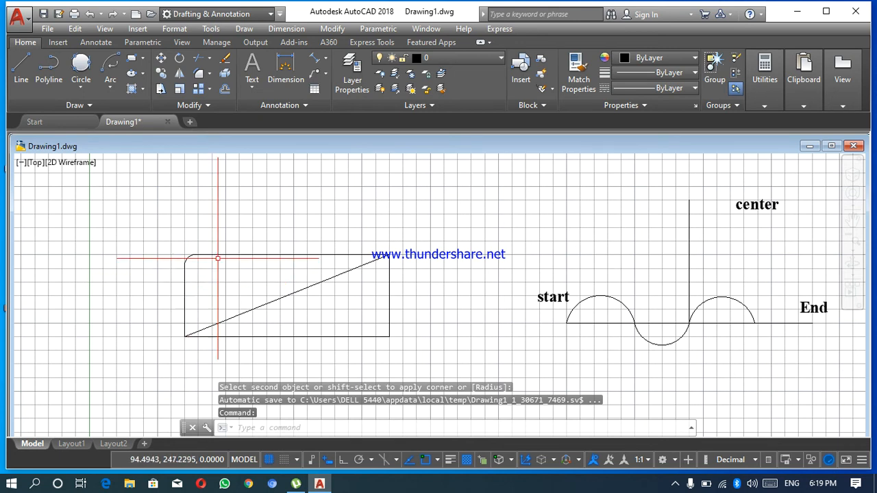
left_click(326, 59)
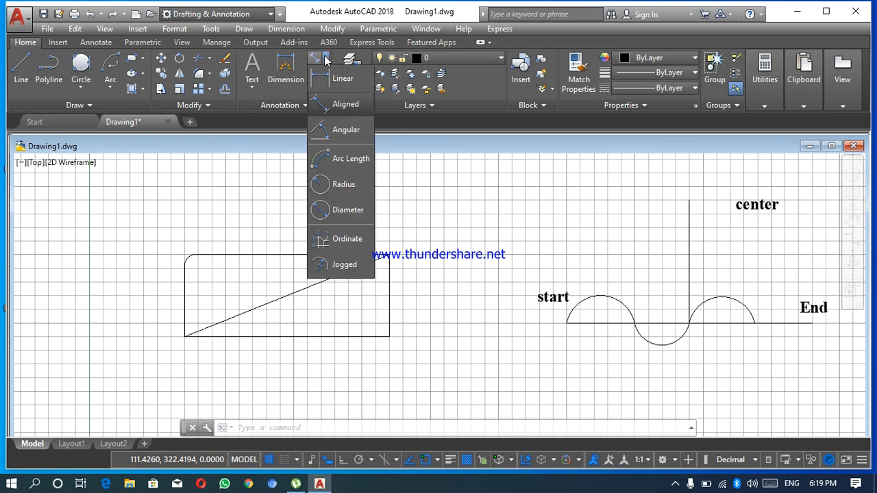
left_click(336, 130)
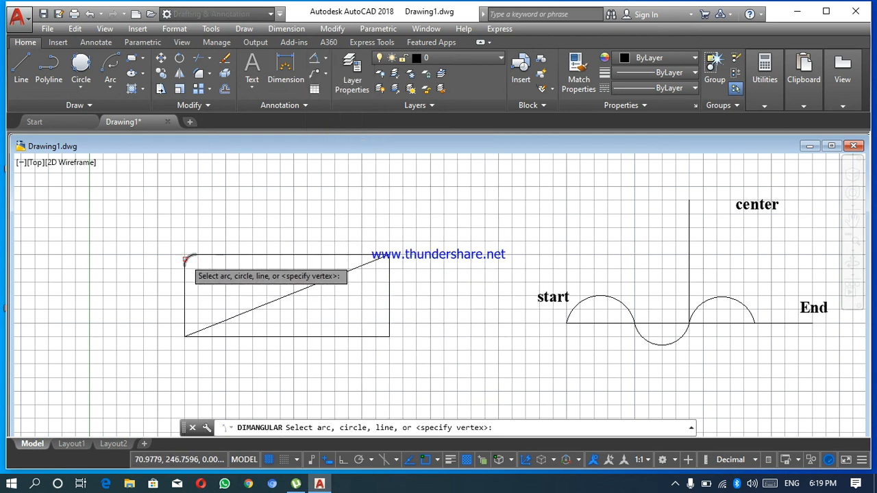
left_click(187, 258)
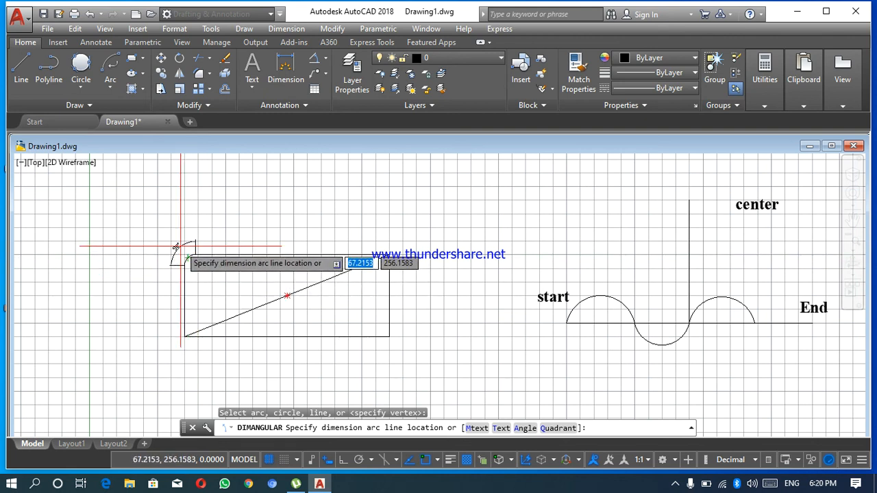
key("Escape")
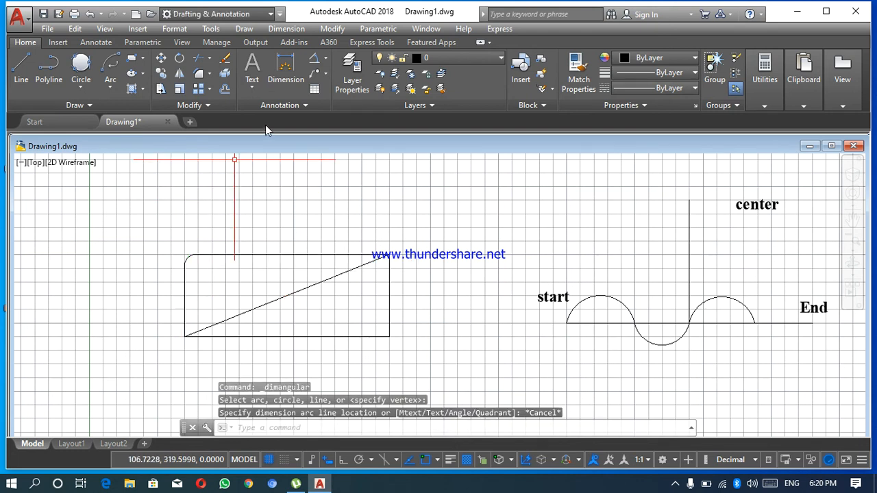
- Try to add an aligned dimension between the two endpoints of the rectangle's upper-left fillet
left_click(210, 73)
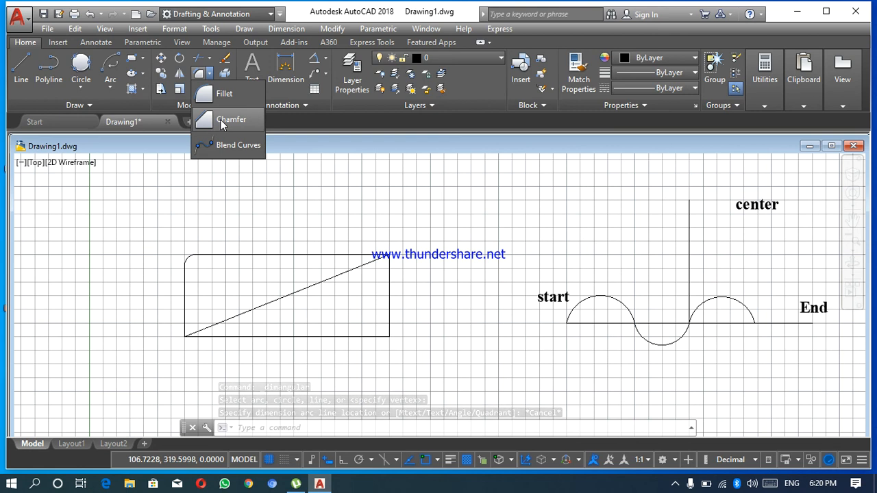
left_click(281, 196)
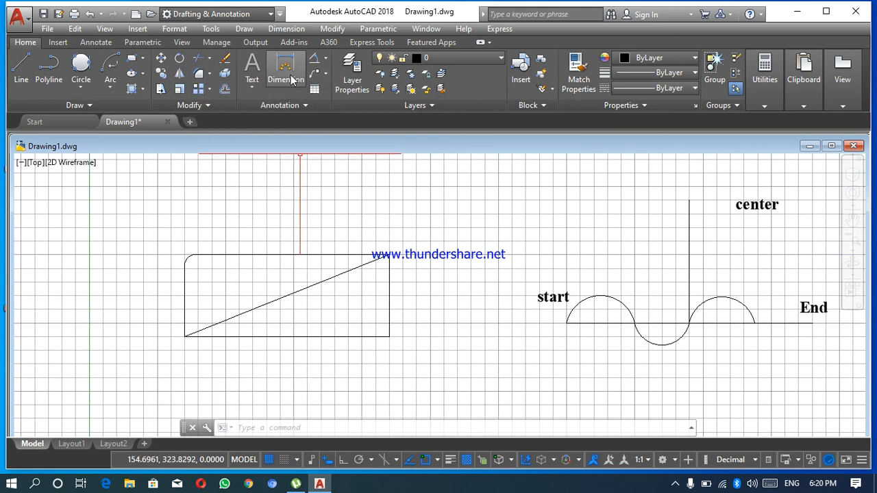
left_click(326, 57)
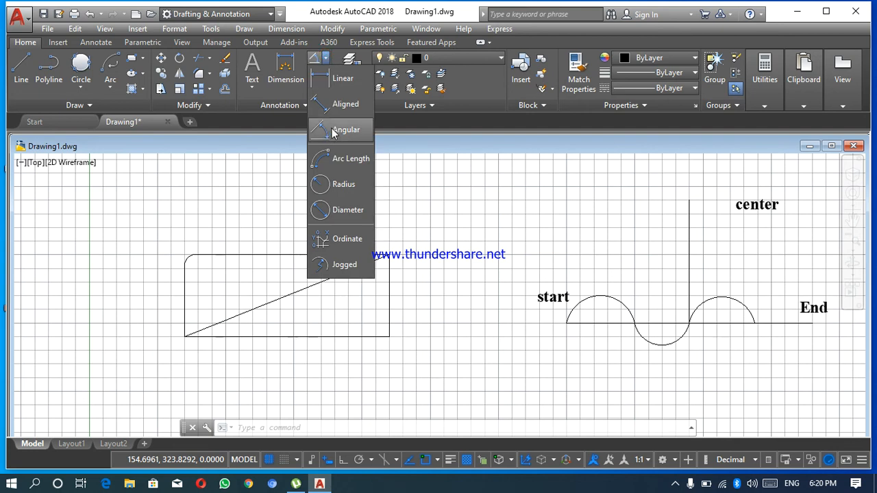
left_click(339, 105)
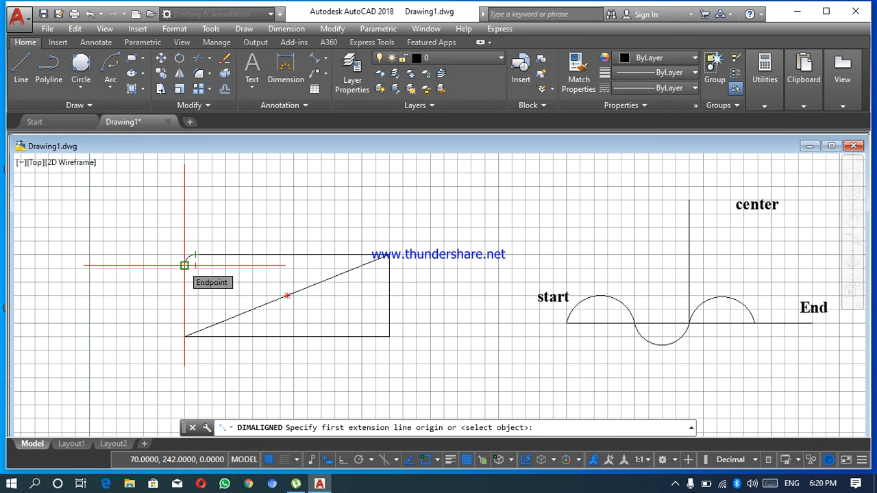
left_click(184, 265)
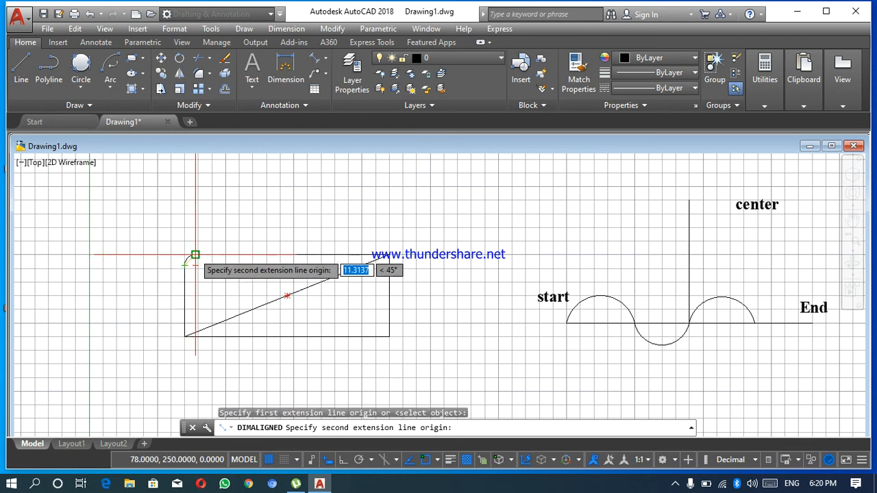
left_click(195, 254)
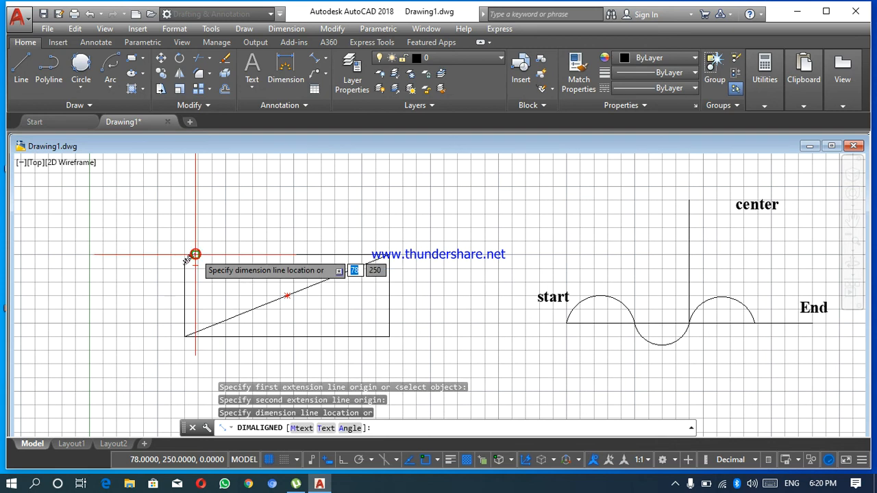
key("Escape")
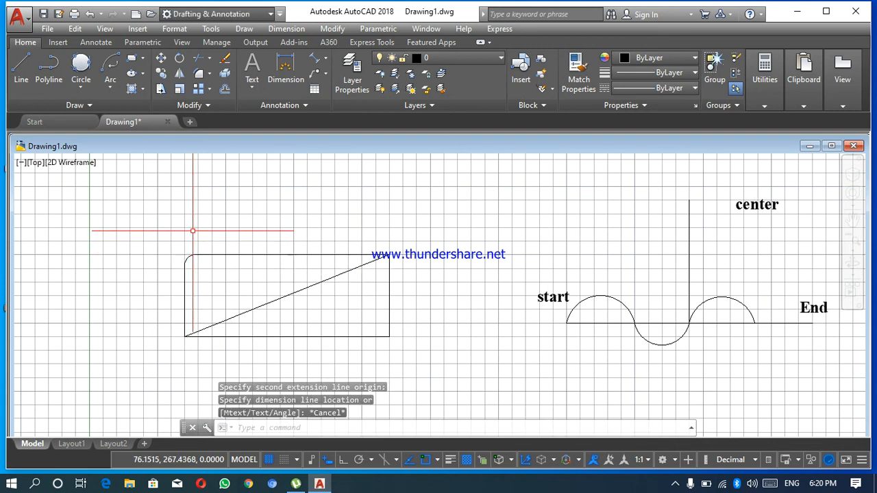
- Chamfer the rectangle's lower-right corner with distances of 7 on the vertical side and 8 on the bottom side
left_click(208, 73)
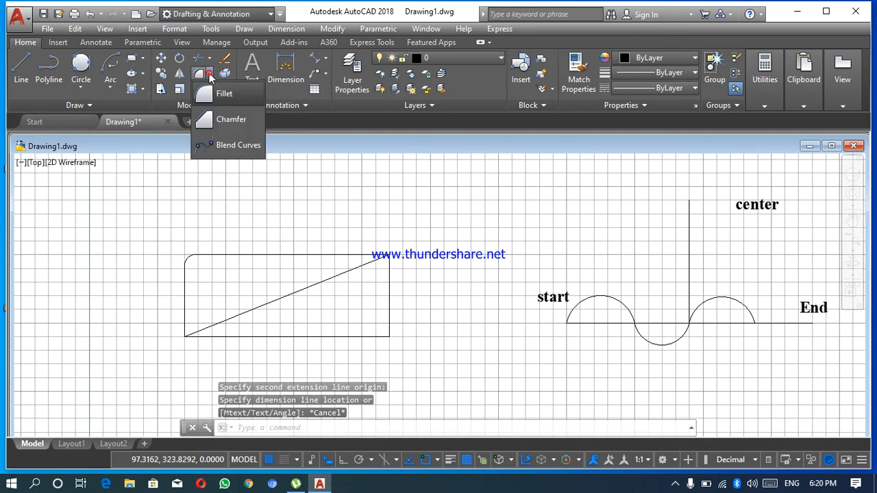
left_click(223, 120)
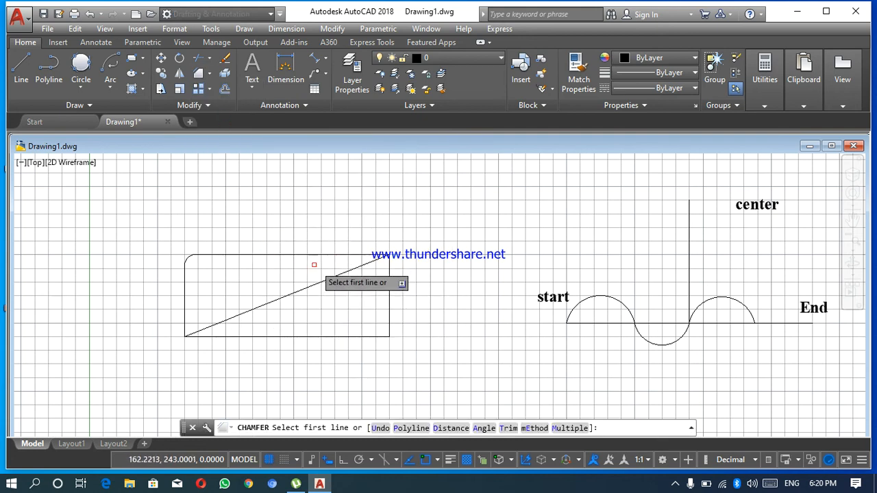
left_click(389, 318)
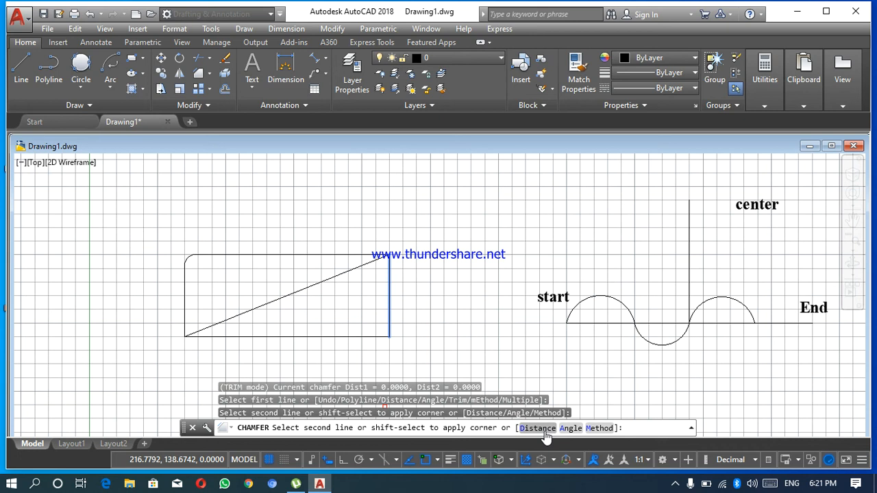
type("d")
key("Return")
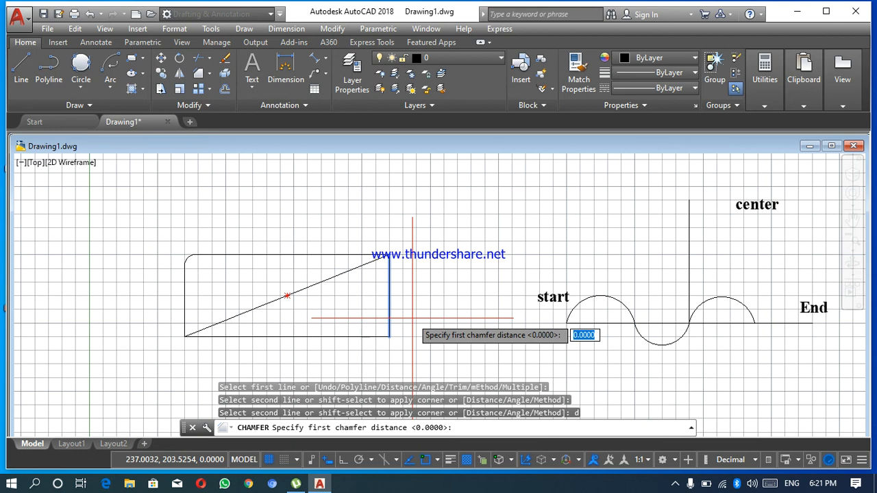
type("7")
key("Return")
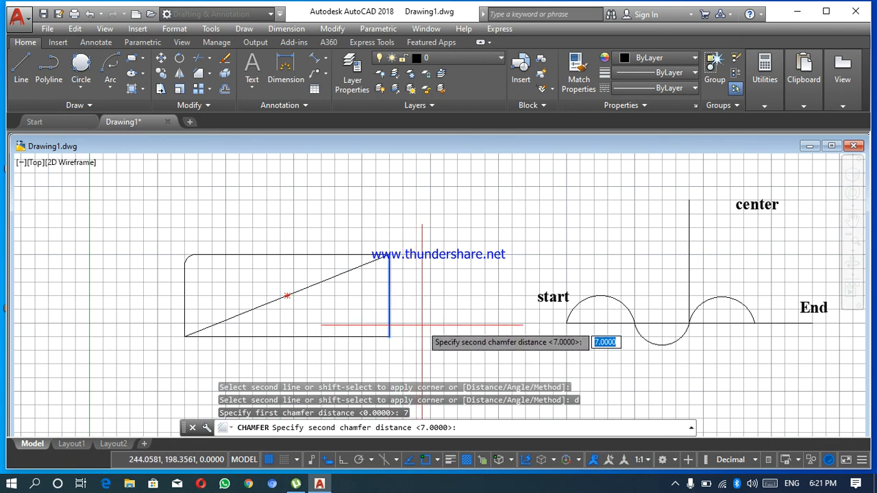
type("8")
key("Return")
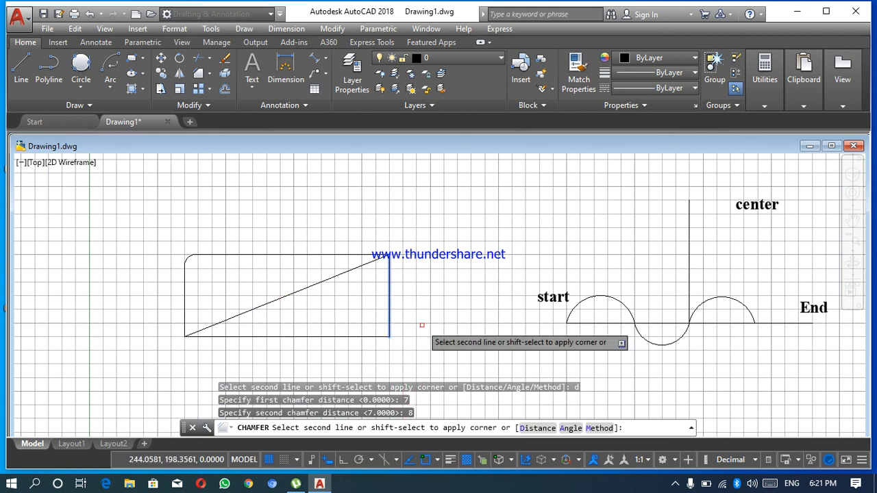
left_click(365, 336)
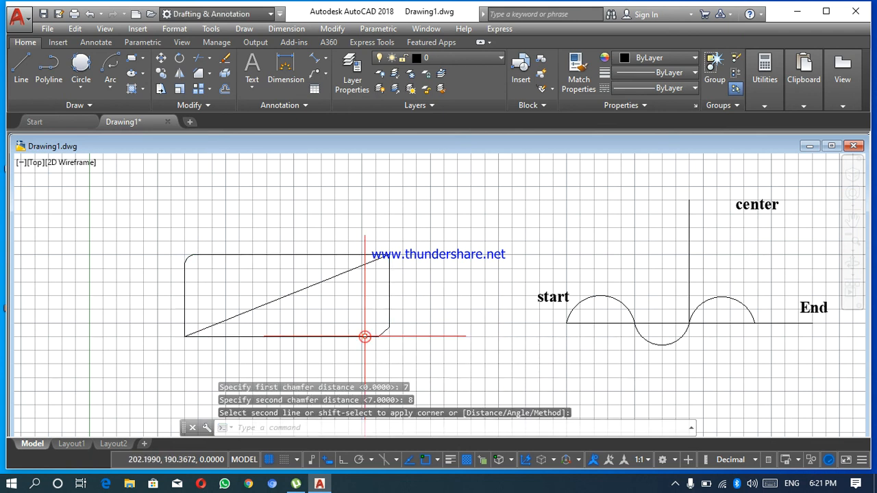
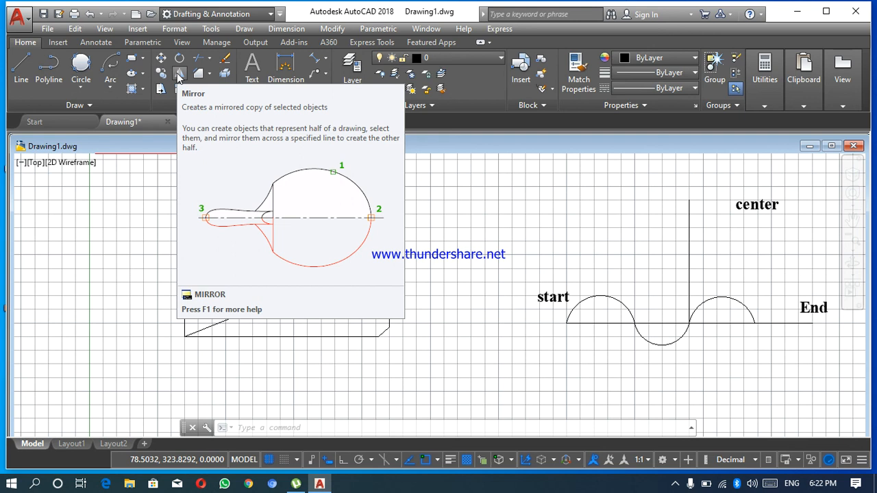
- Try to mirror the rectangle and its diagonal across a vertical line just beyond the rectangle's right side
left_click(178, 74)
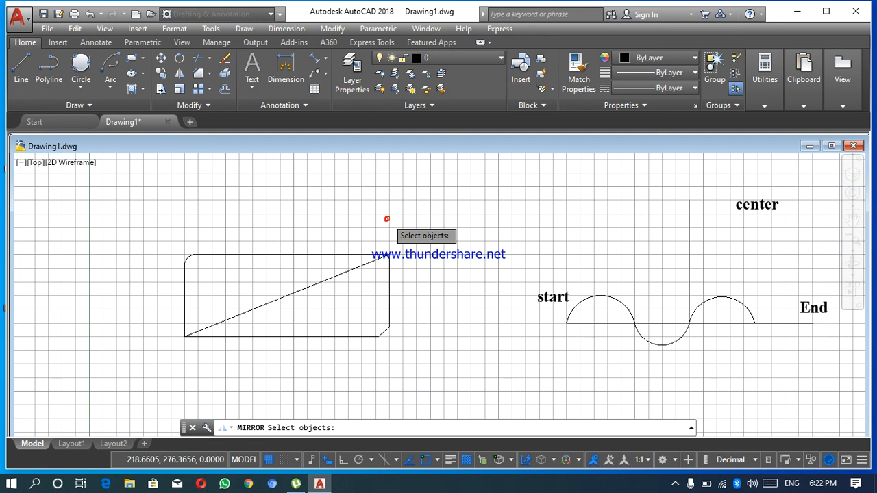
left_click_drag(387, 219, 287, 350)
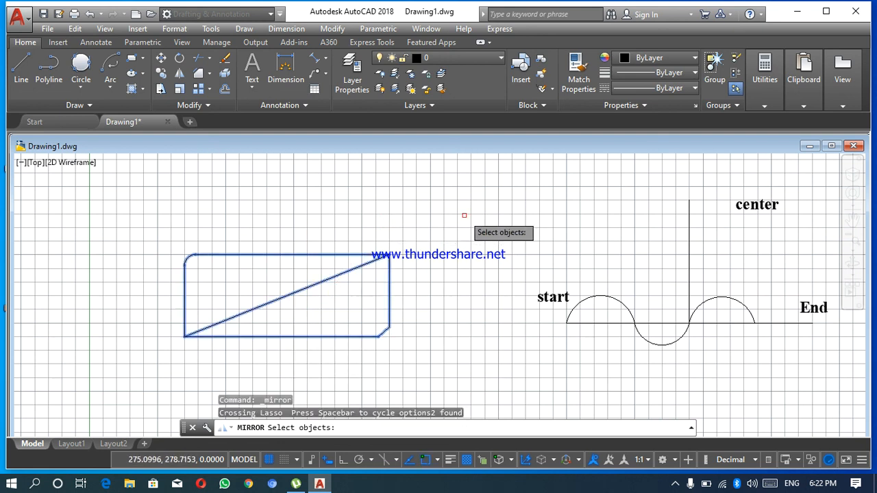
key("Return")
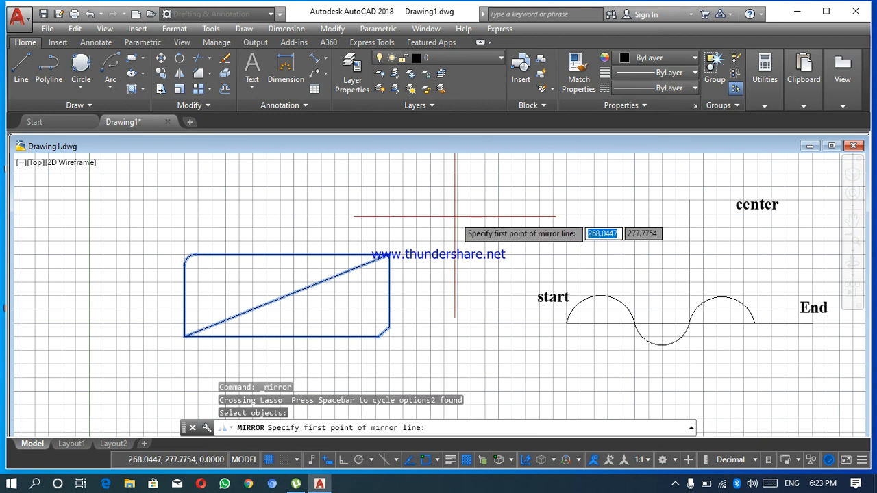
left_click(411, 211)
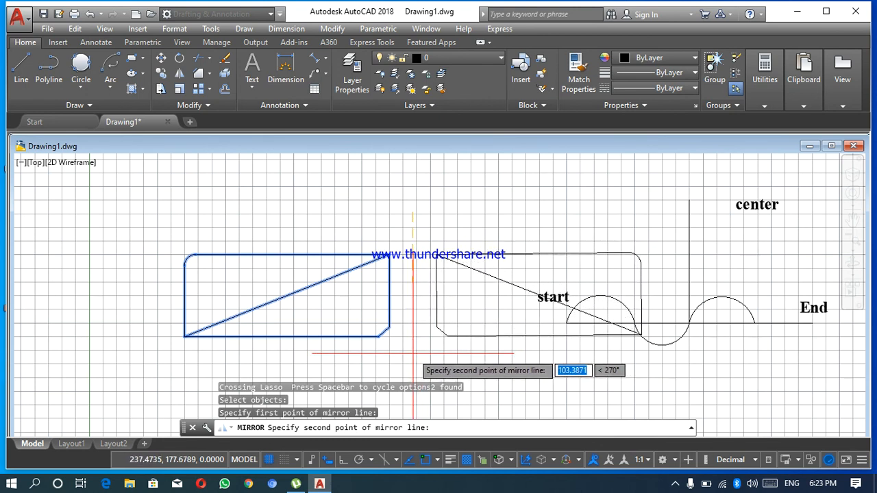
left_click(413, 354)
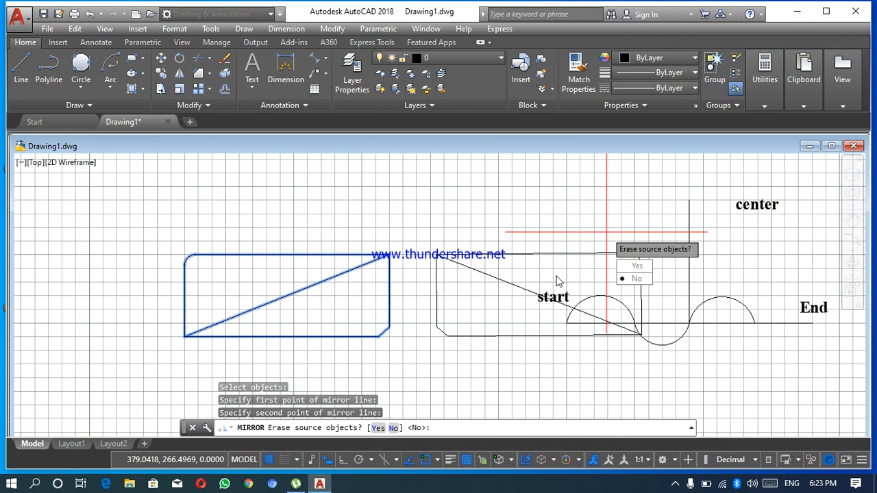
key("Escape")
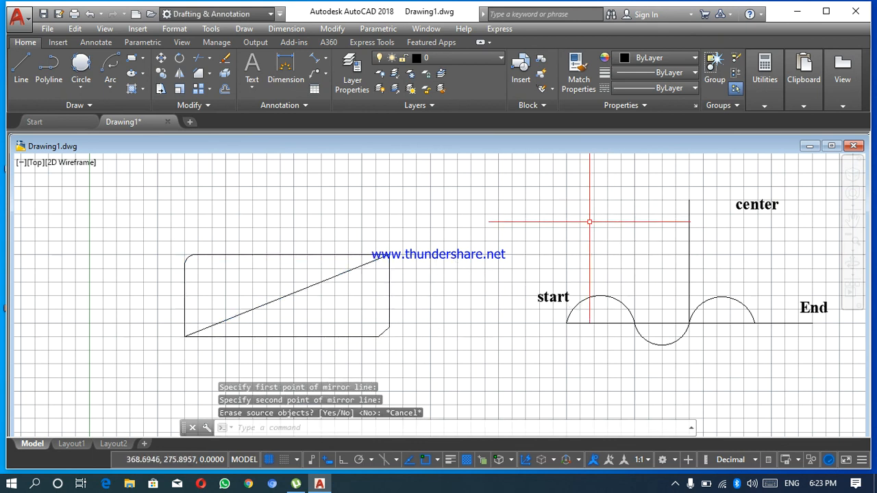
- Copy the rectangle with its diagonal three times: to its upper right, over the arcs at its lower right, and just below the original
left_click(161, 74)
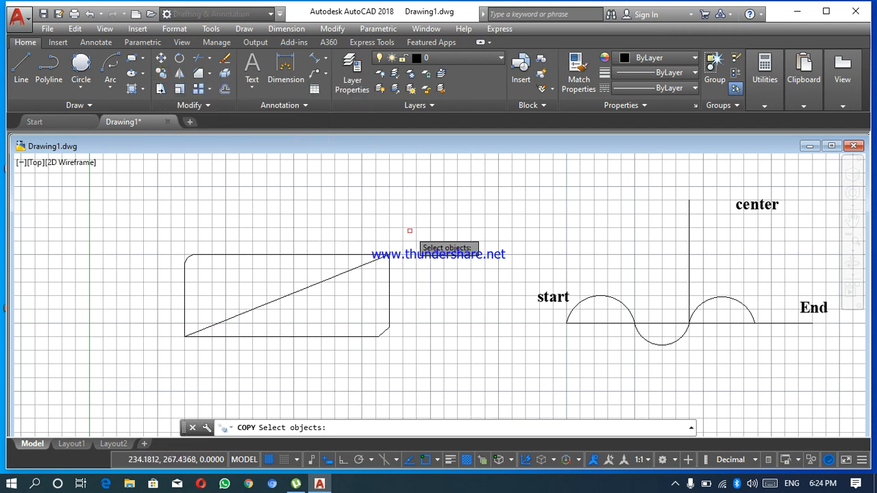
mouse_move(411, 231)
left_mouse_down()
mouse_move(420, 230)
mouse_move(242, 379)
left_mouse_up()
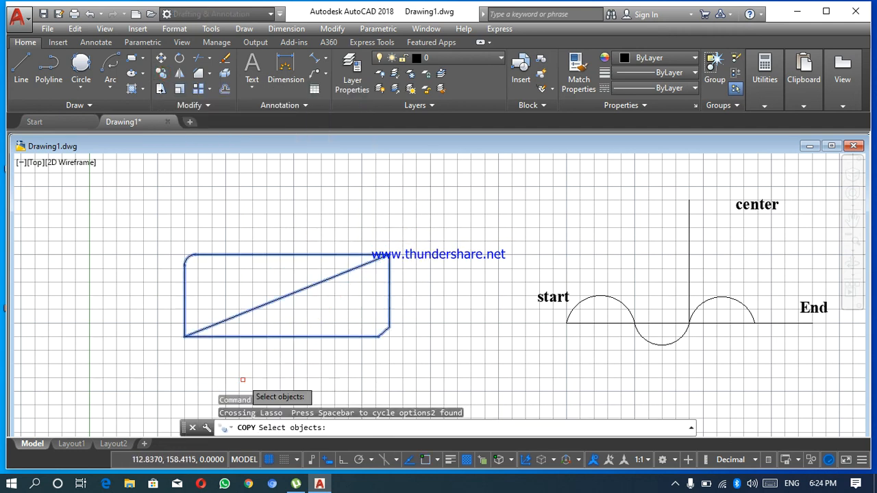
key("Return")
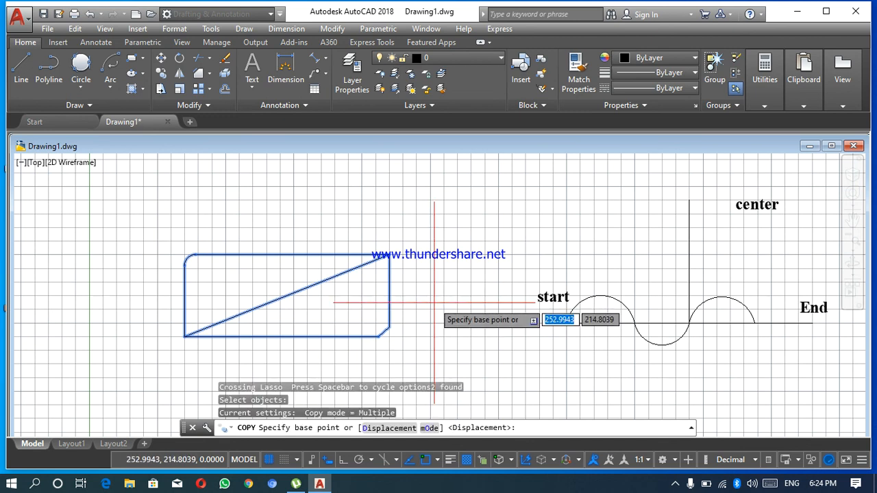
left_click(433, 253)
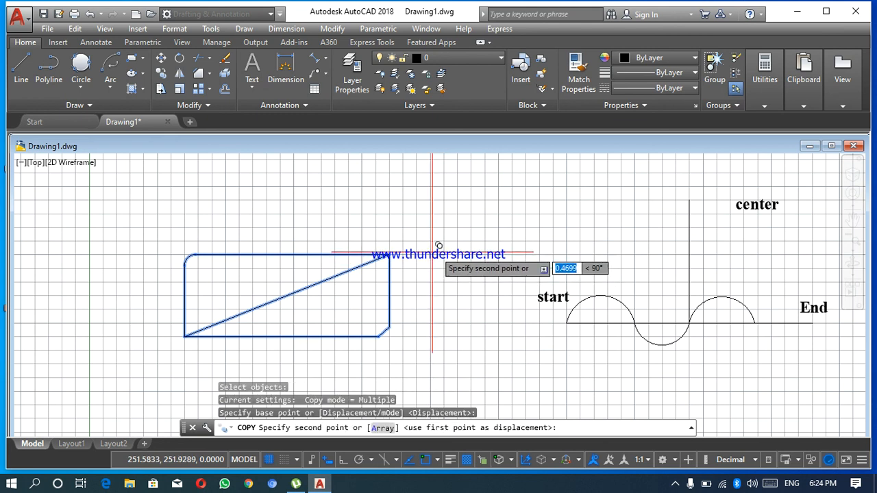
left_click(696, 176)
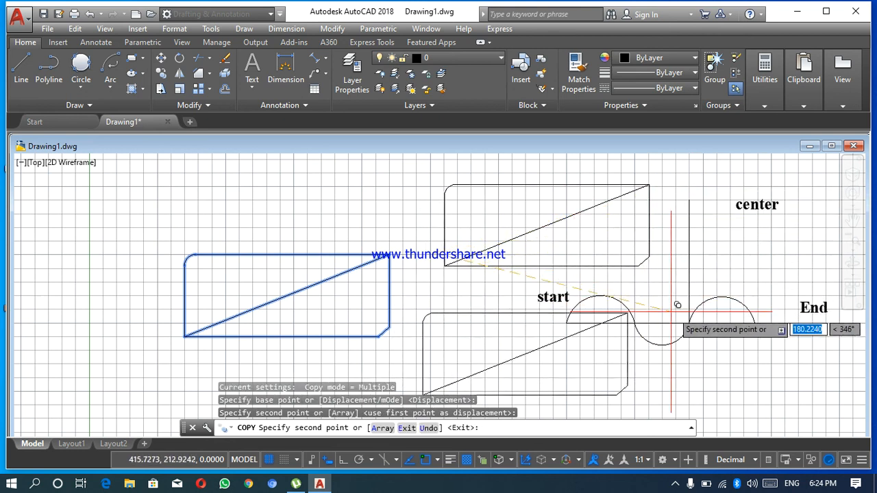
left_click(698, 315)
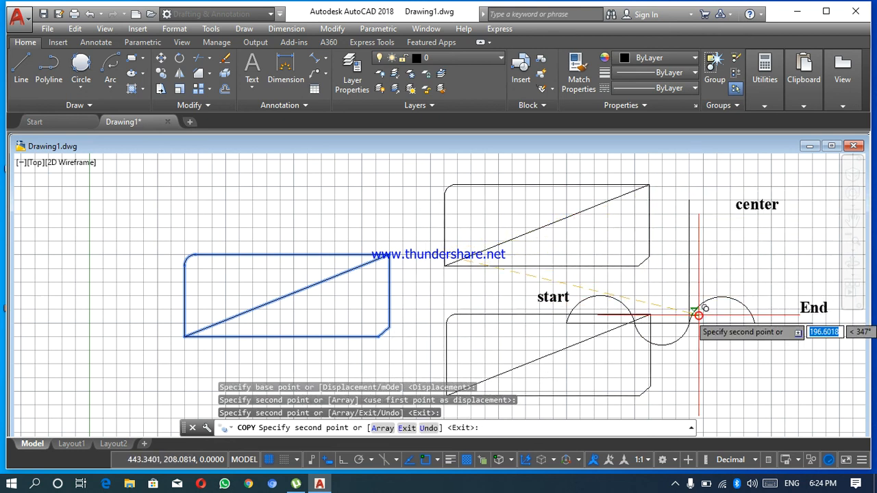
left_click(407, 350)
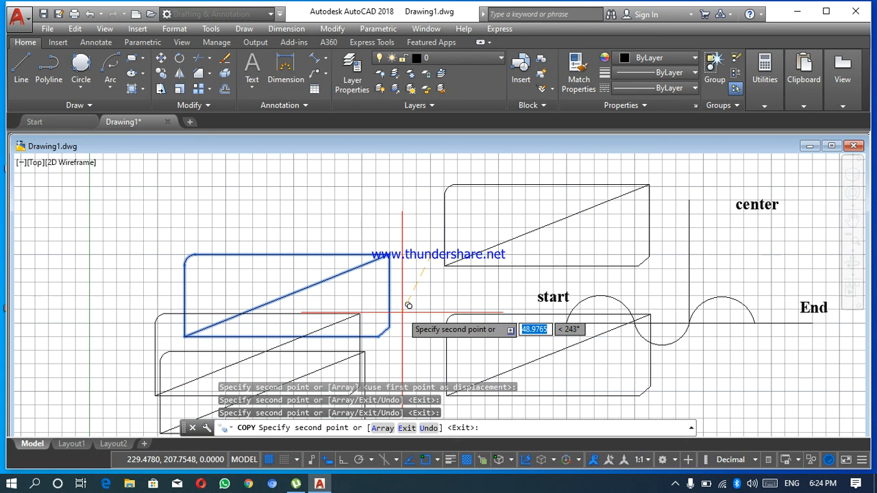
key("Escape")
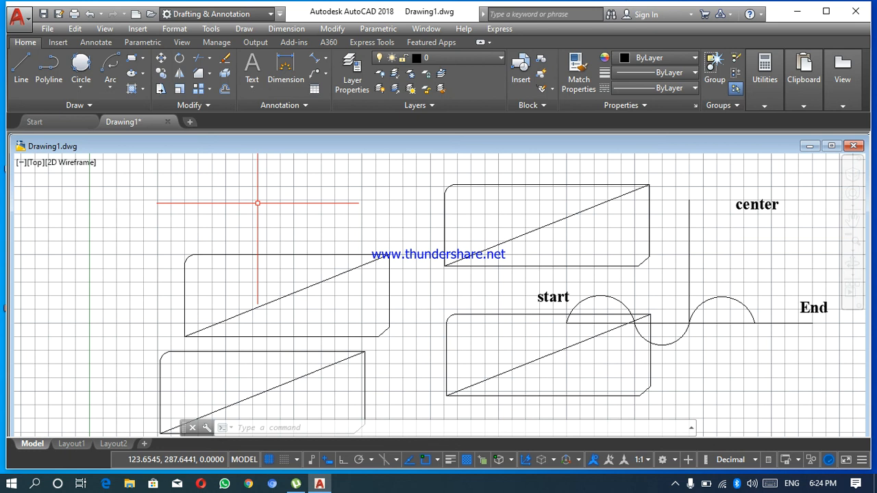
- Rotate the original rectangle and its diagonal by 45 degrees about the rectangle's upper-right corner
left_click(180, 58)
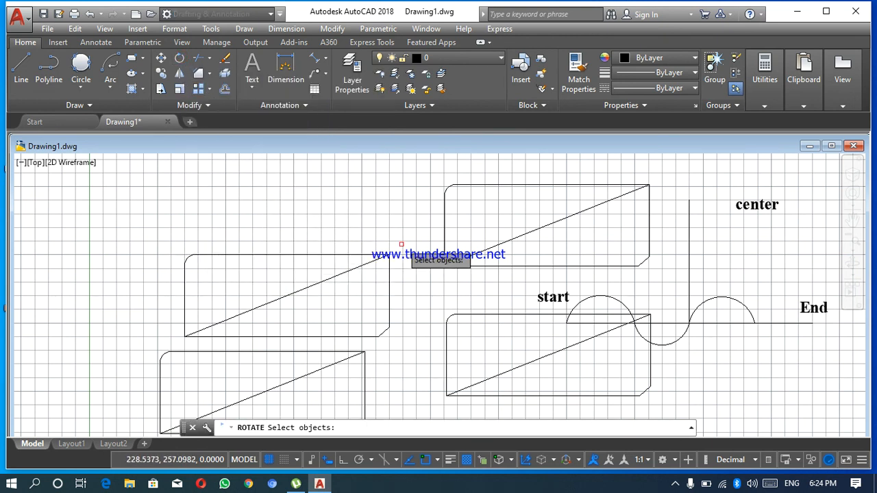
left_click_drag(401, 244, 255, 335)
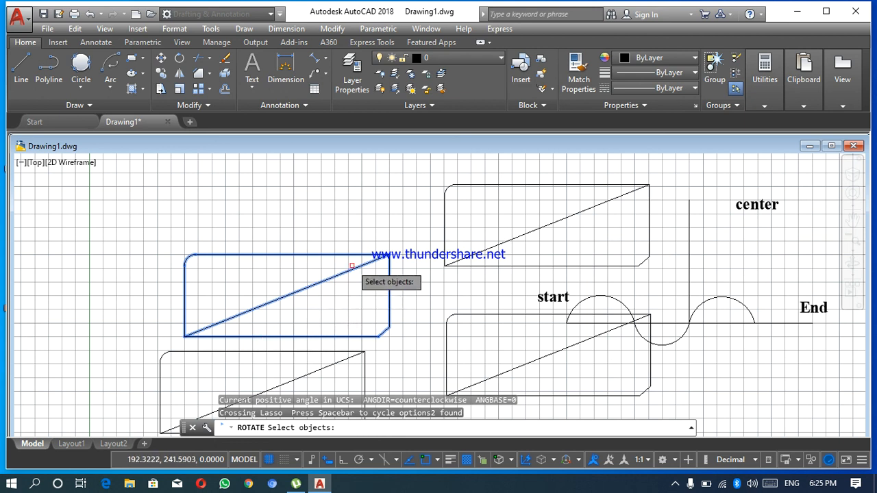
key("Return")
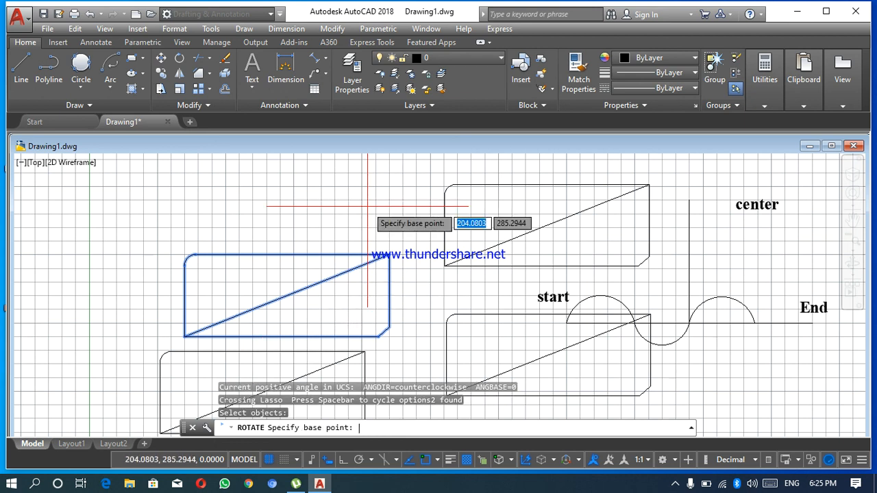
left_click(390, 255)
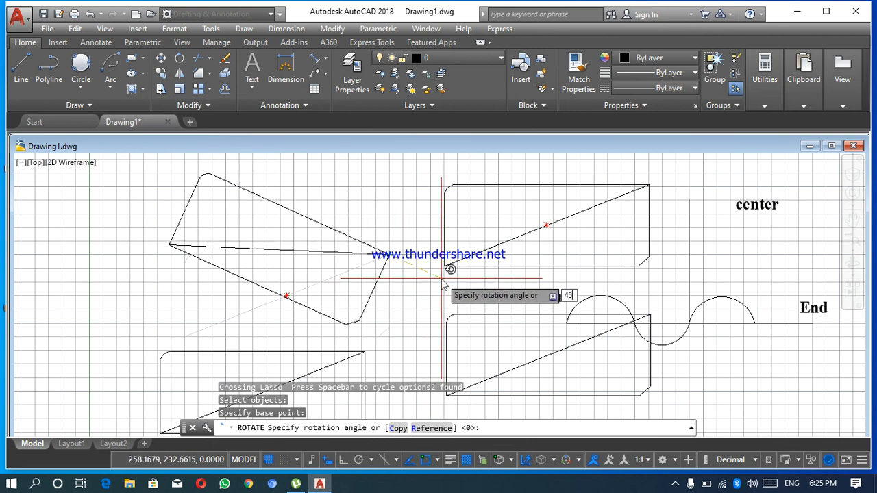
key("Return")
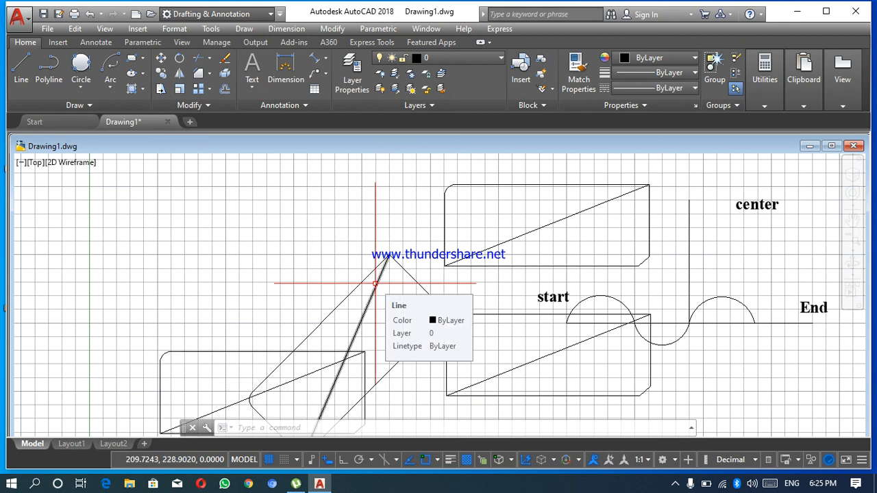
left_click(675, 485)
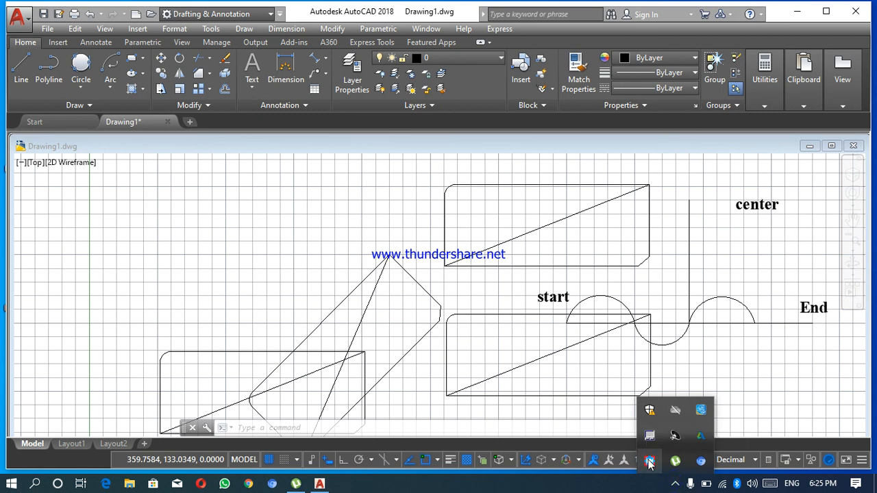
left_click(650, 462)
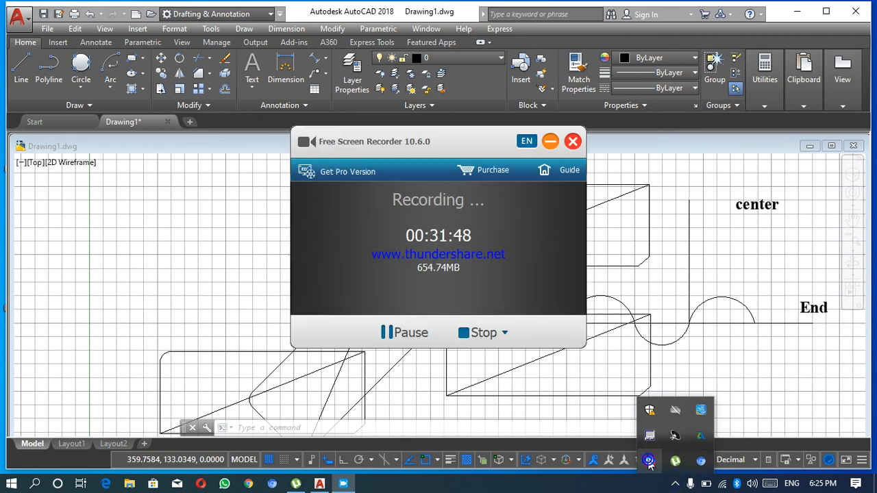